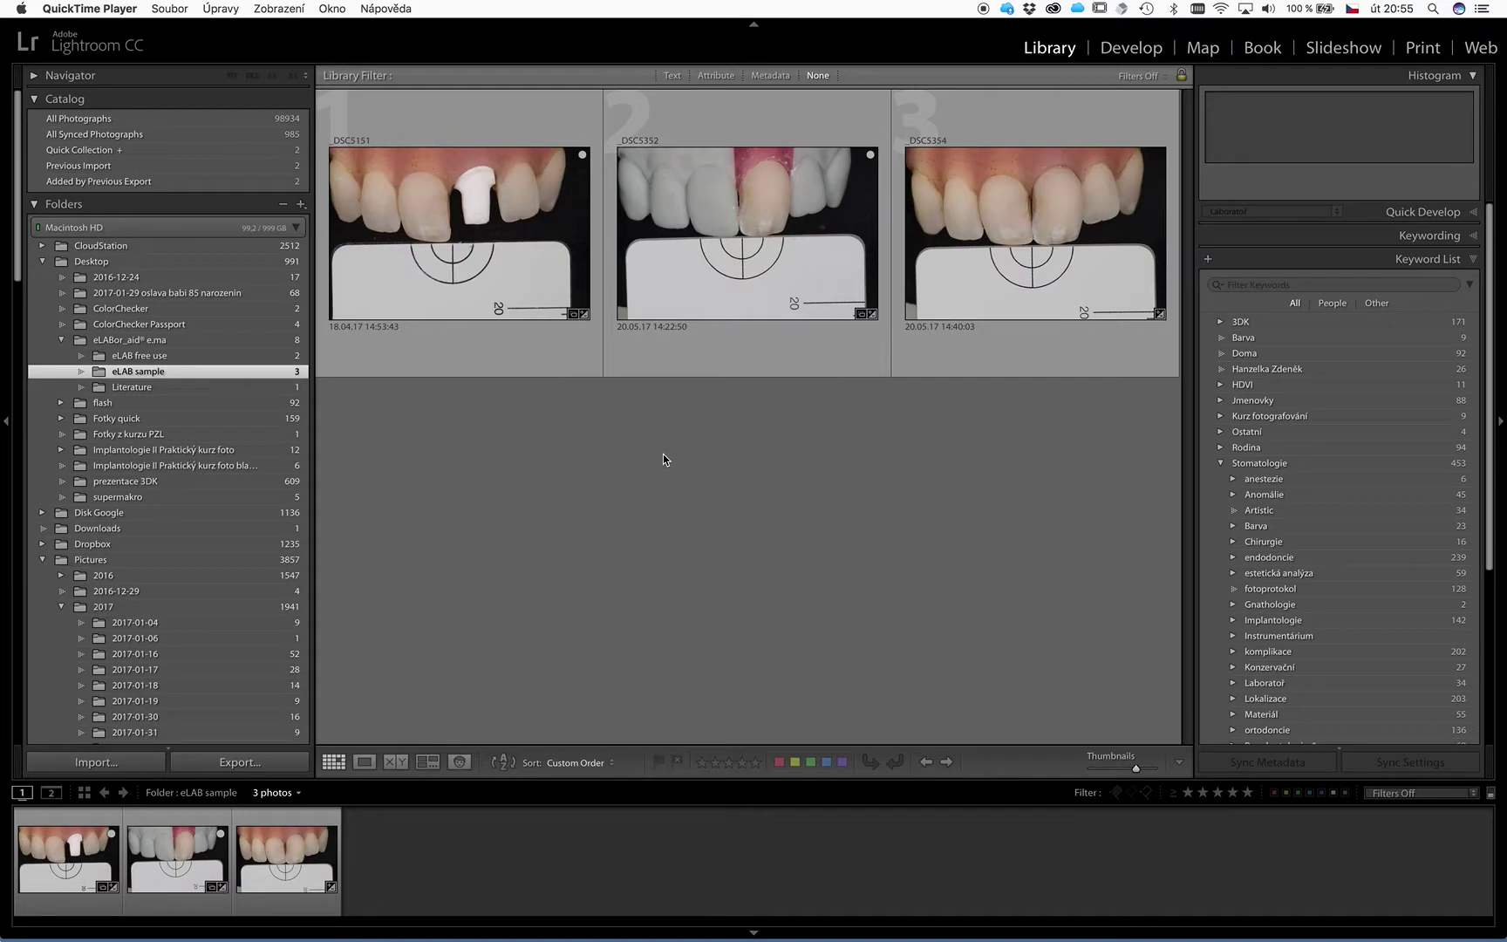
- Select _DSC5151 and straighten it 5.10° along the line of teeth
{"action": "left_click", "coordinate": [663, 458]}
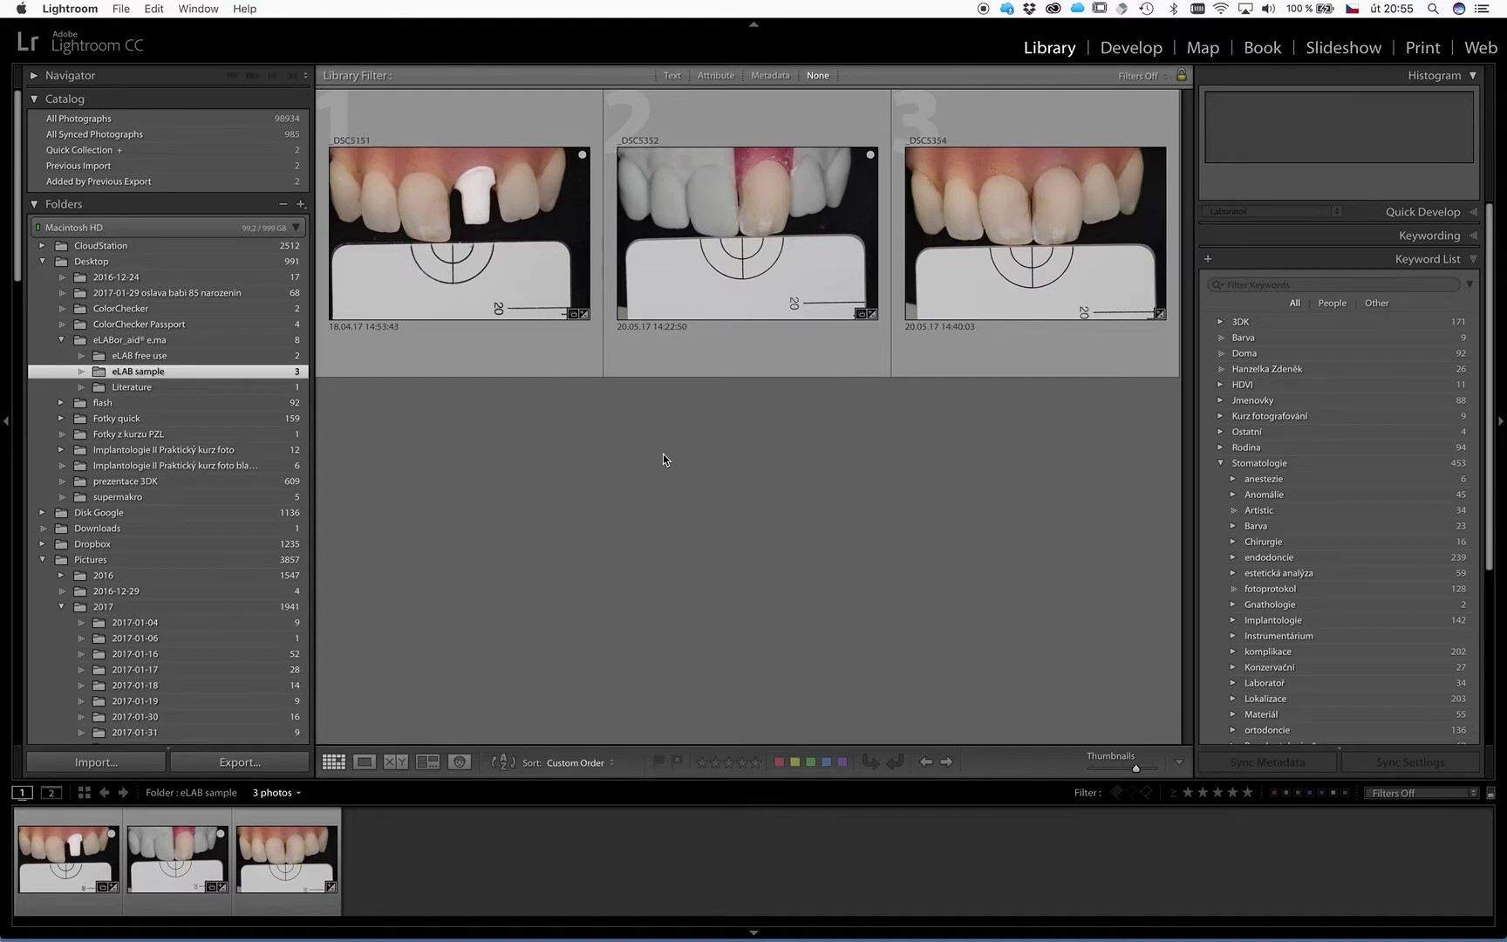
{"action": "left_click", "coordinate": [443, 288]}
{"action": "key", "text": "r"}
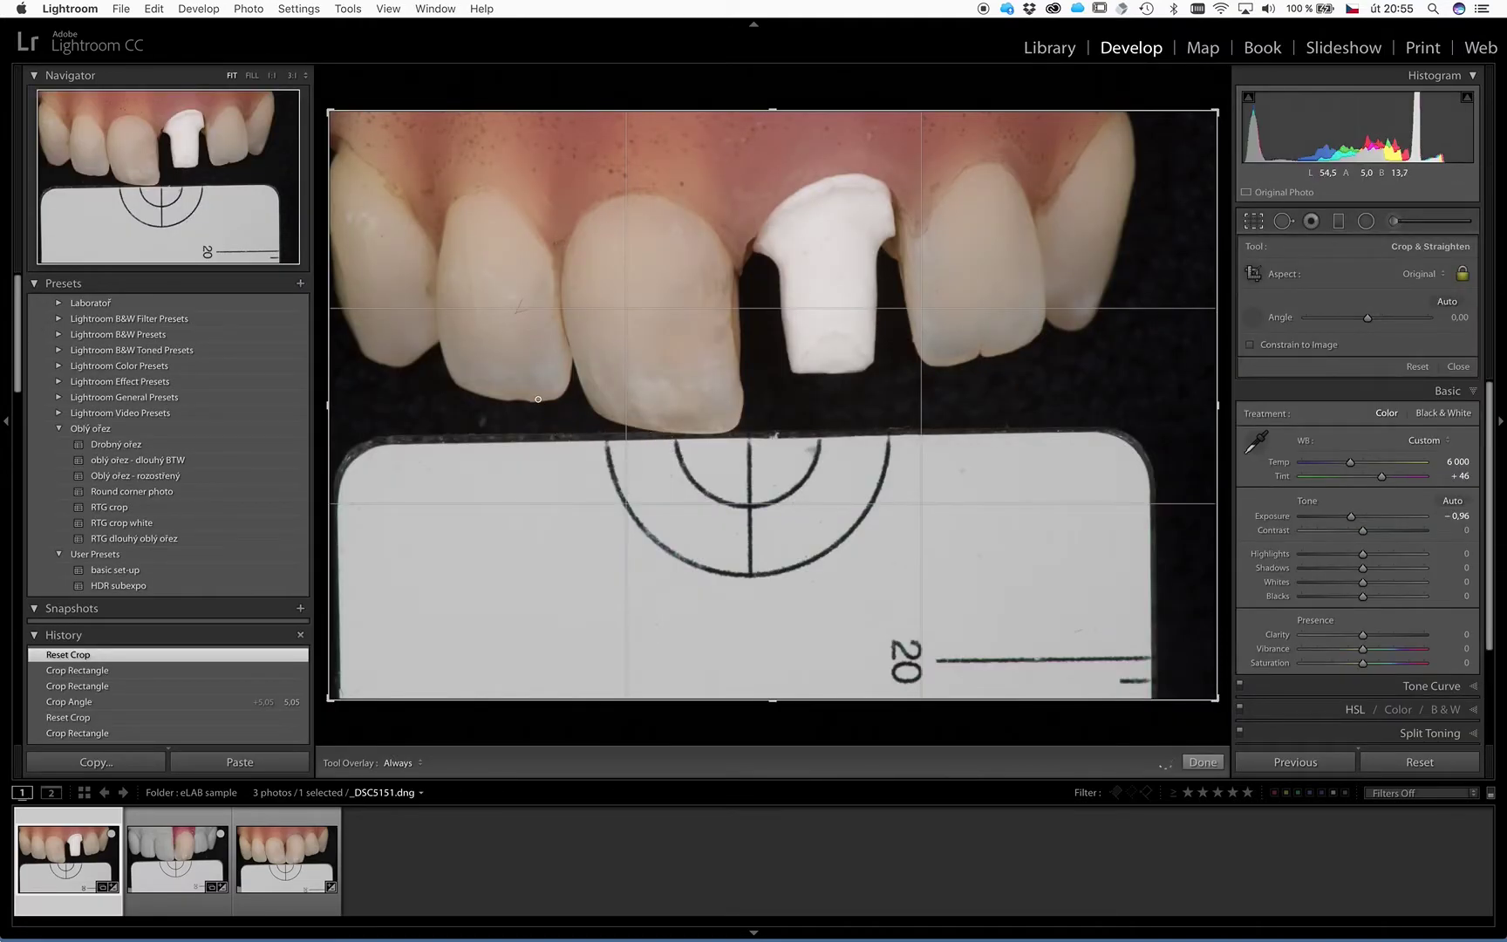
{"action": "left_click_drag", "start_coordinate": [538, 398], "coordinate": [925, 365]}
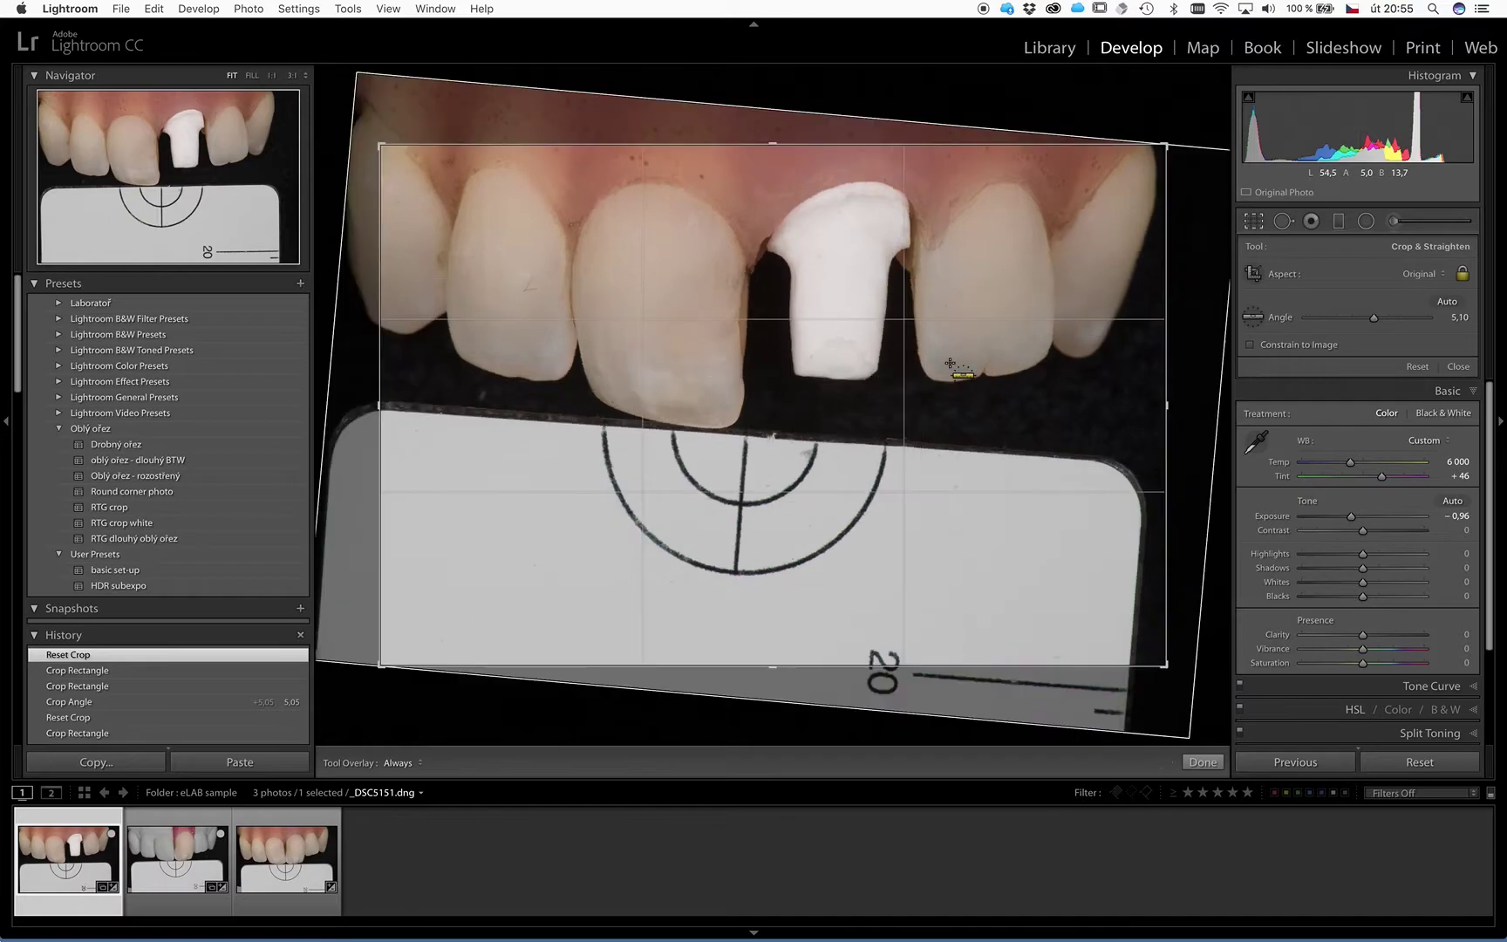
- Set the crop to 16 x 9 and raise its bottom edge toward the teeth
{"action": "left_click", "coordinate": [1422, 275]}
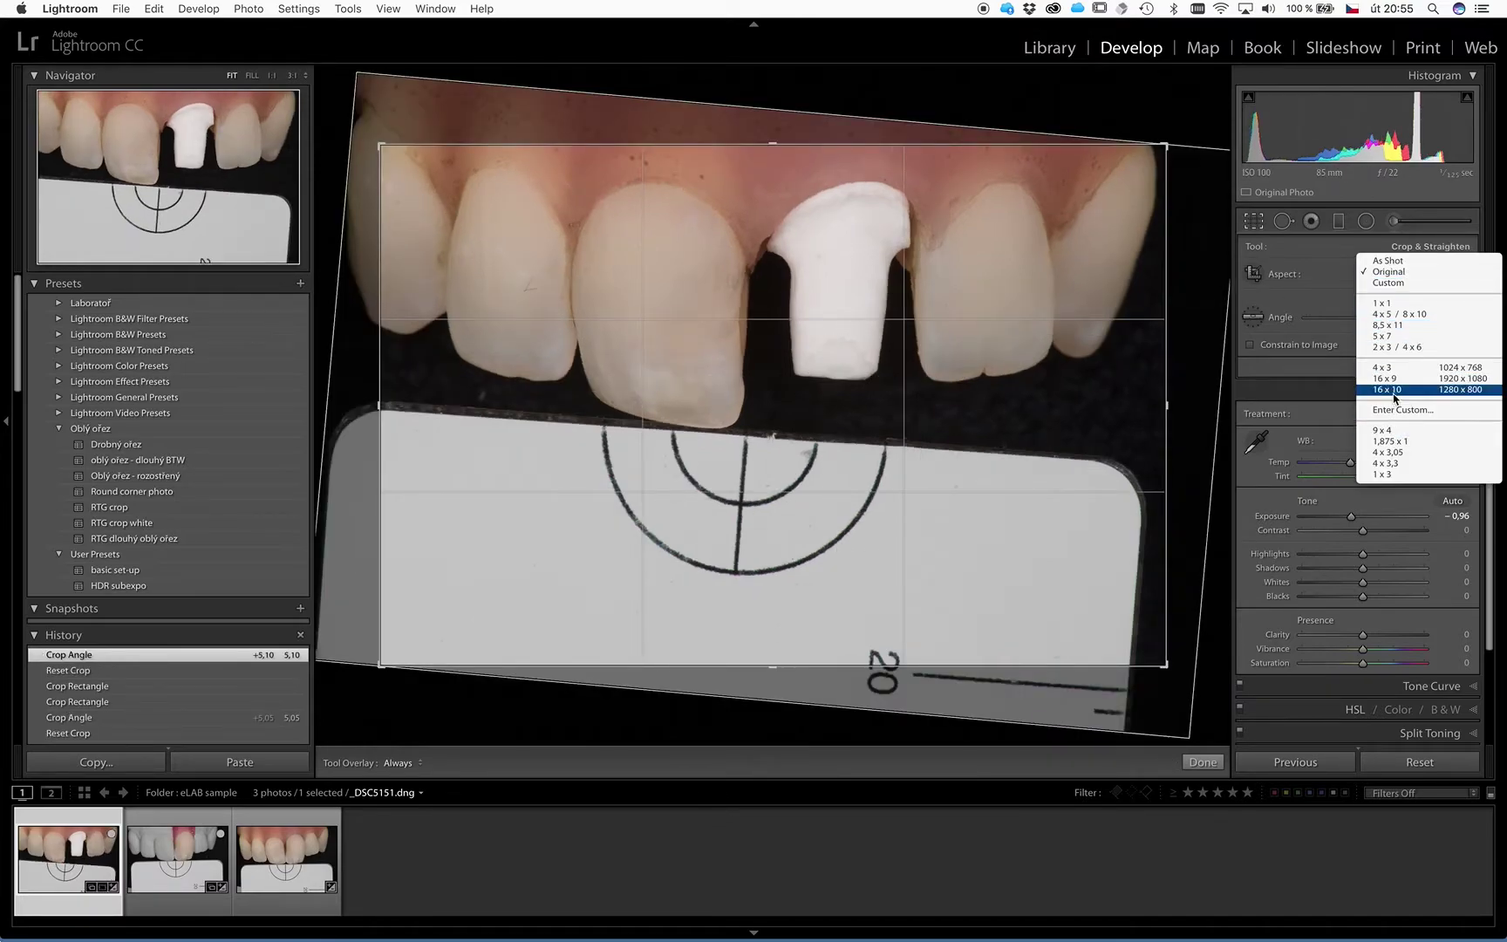
{"action": "left_click", "coordinate": [1393, 378]}
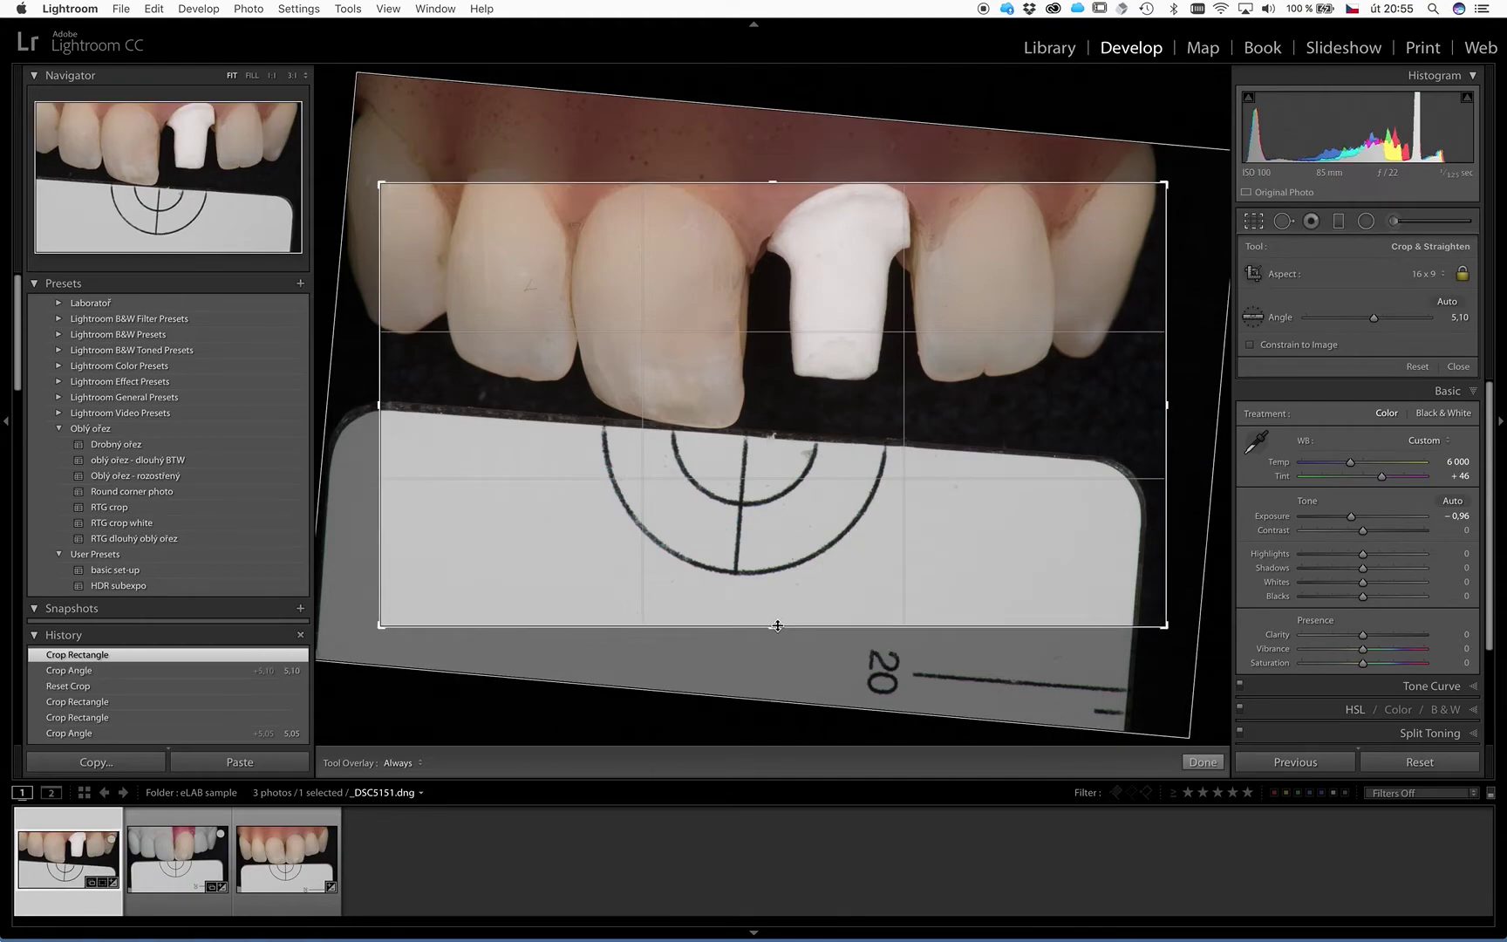
{"action": "left_click_drag", "start_coordinate": [774, 625], "coordinate": [793, 601]}
- Straighten _DSC5352 5.39°, give it an unlocked tall crop around the single tooth, then go to Print
{"action": "left_click", "coordinate": [178, 864]}
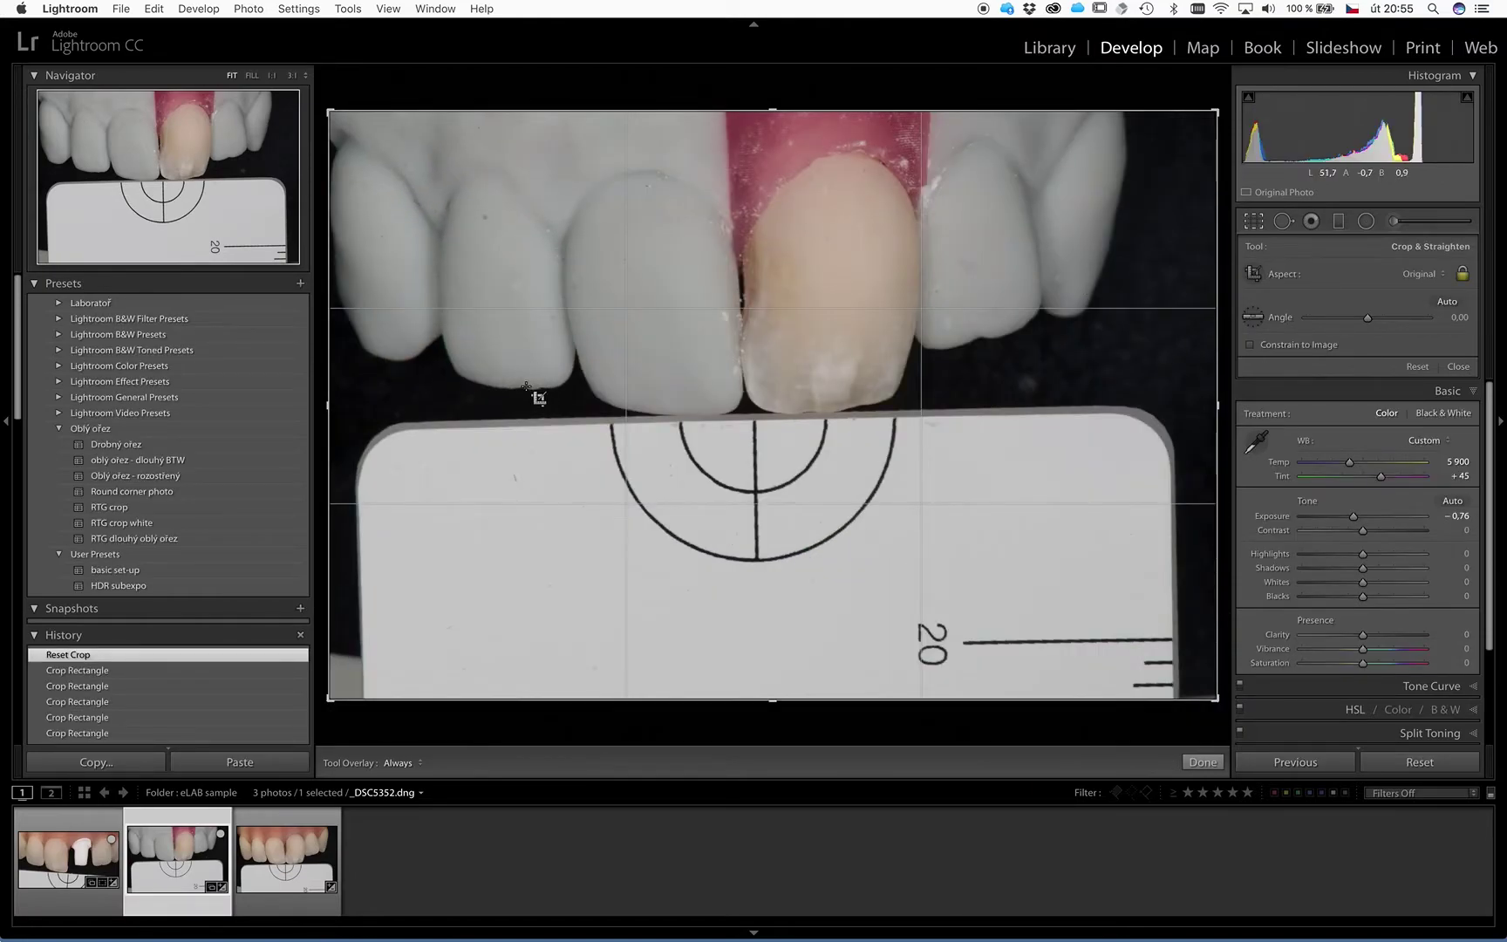
{"action": "left_click_drag", "start_coordinate": [548, 388], "coordinate": [951, 351]}
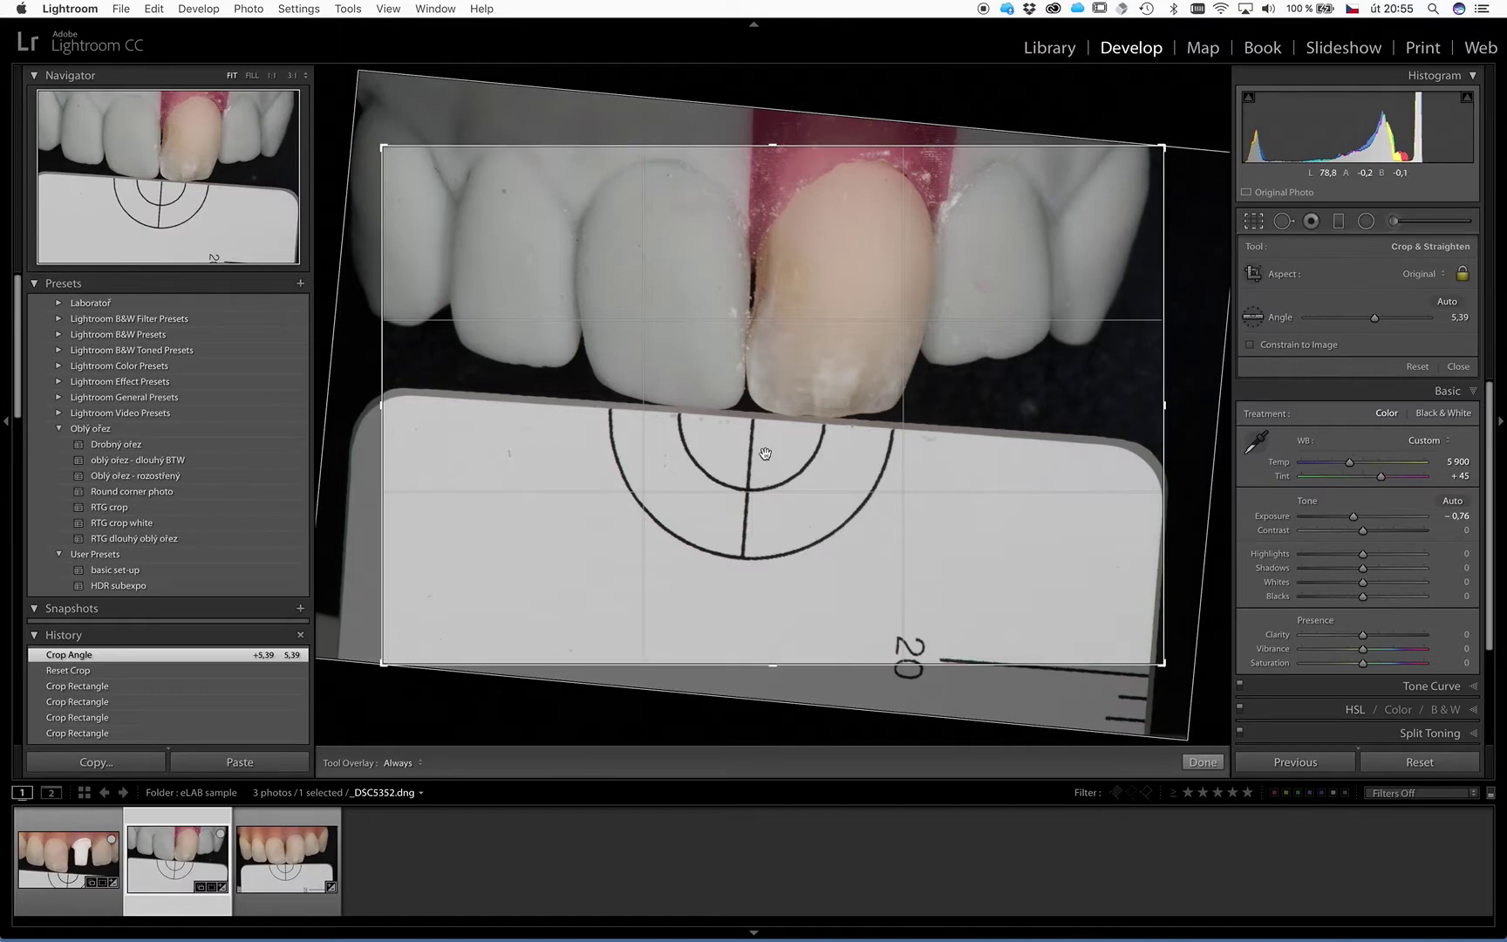
{"action": "left_click", "coordinate": [1463, 273]}
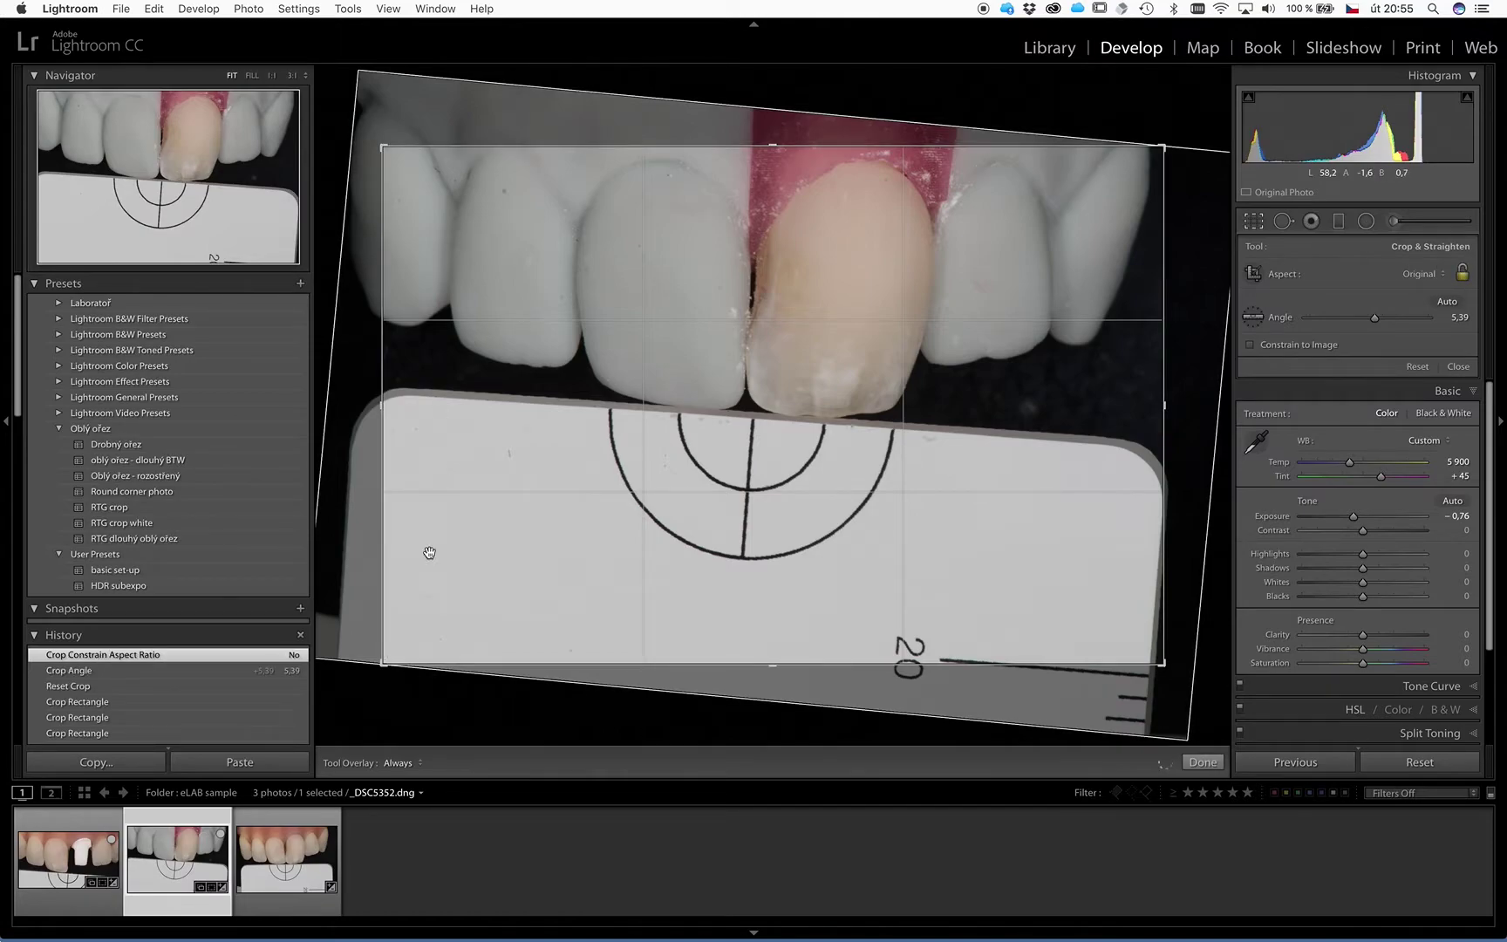
{"action": "left_click_drag", "start_coordinate": [381, 666], "coordinate": [784, 478]}
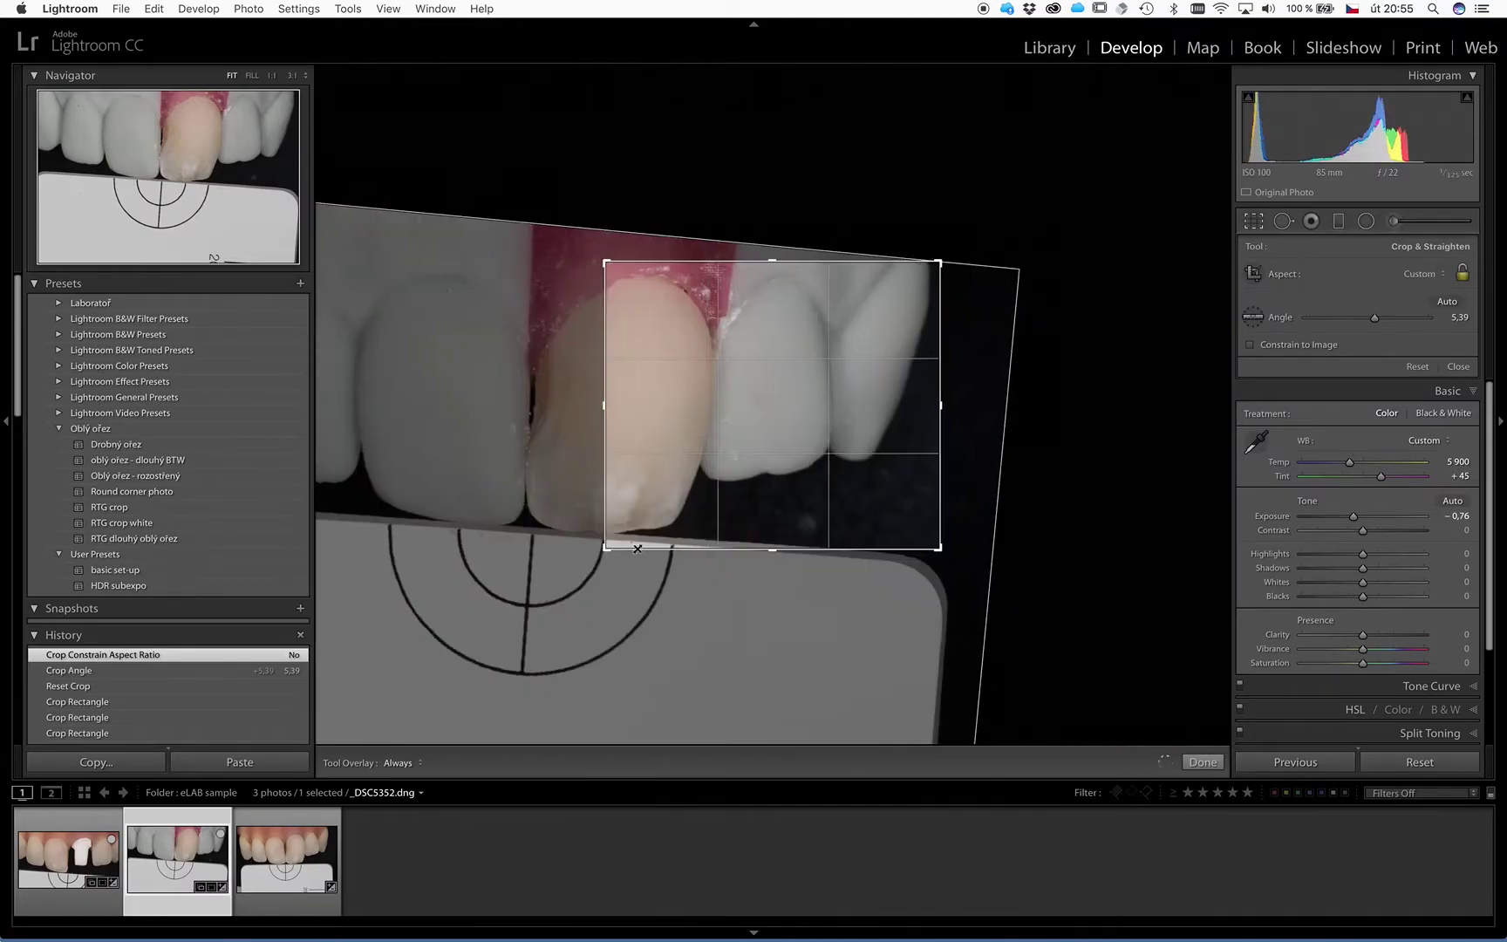
{"action": "left_click_drag", "start_coordinate": [569, 570], "coordinate": [518, 595]}
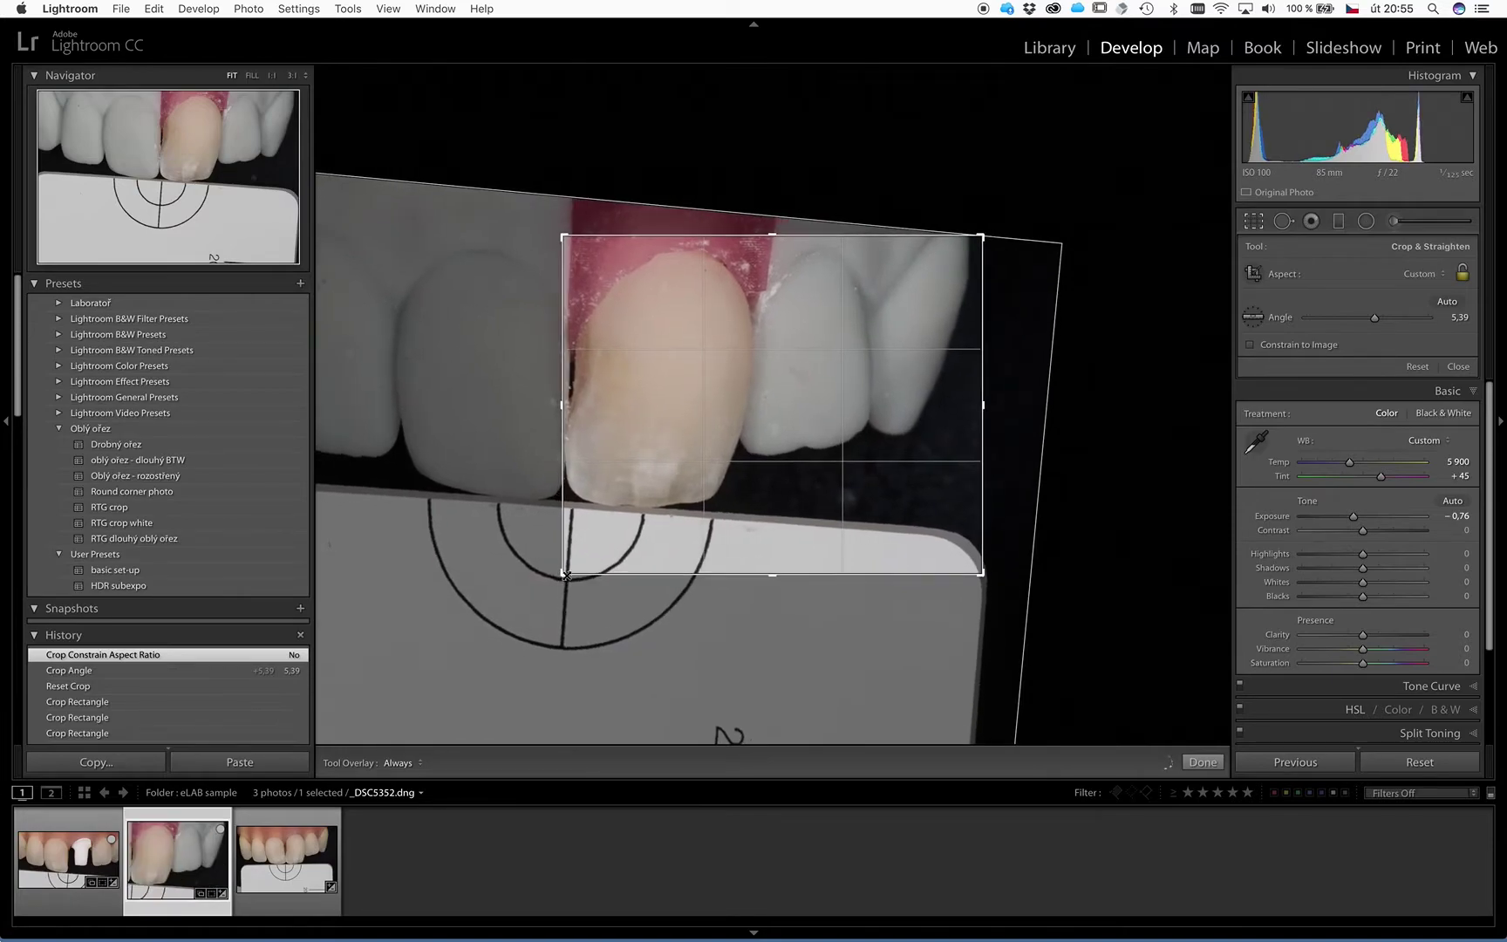
{"action": "left_click_drag", "start_coordinate": [983, 406], "coordinate": [796, 401]}
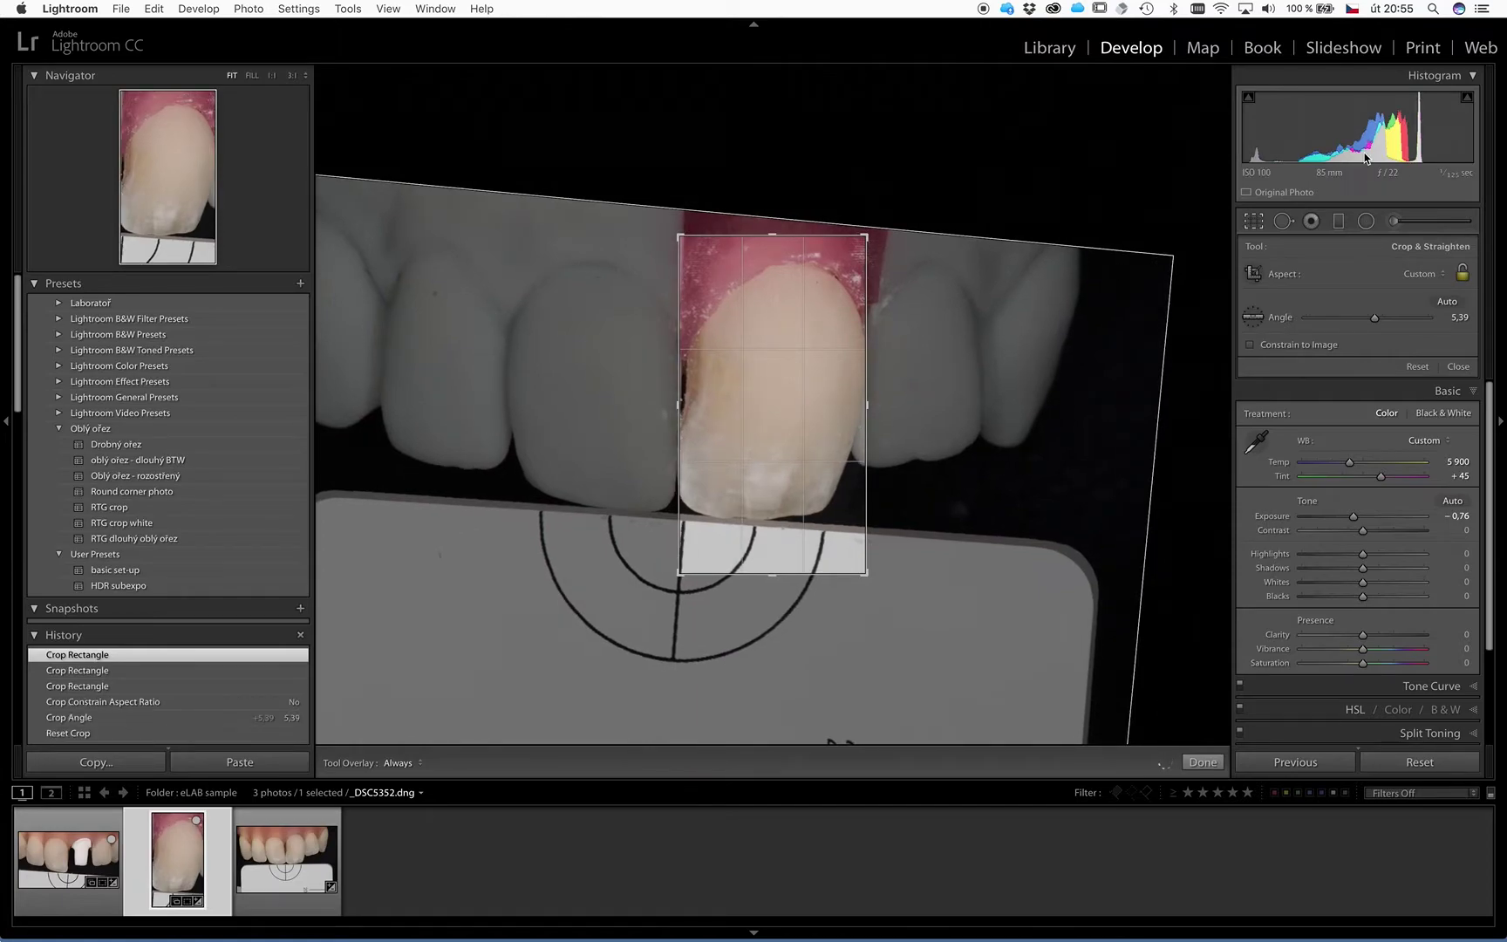
{"action": "left_click", "coordinate": [1422, 49]}
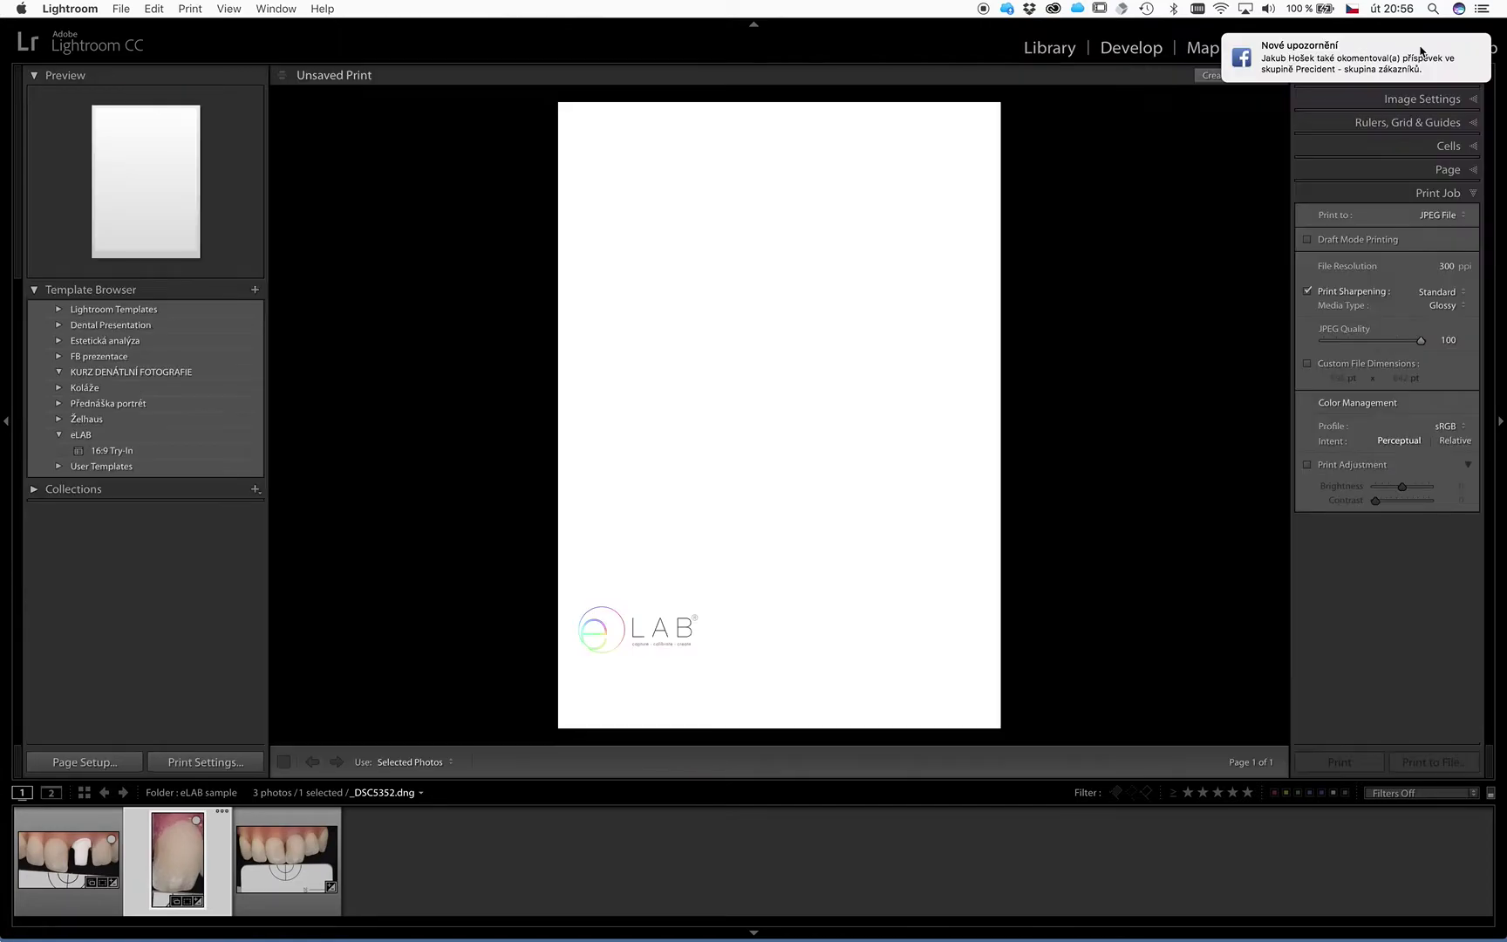
- Apply 16:9 Try-In with _DSC5151 as background and _DSC5352 in the widened centre cell
{"action": "left_click", "coordinate": [113, 452]}
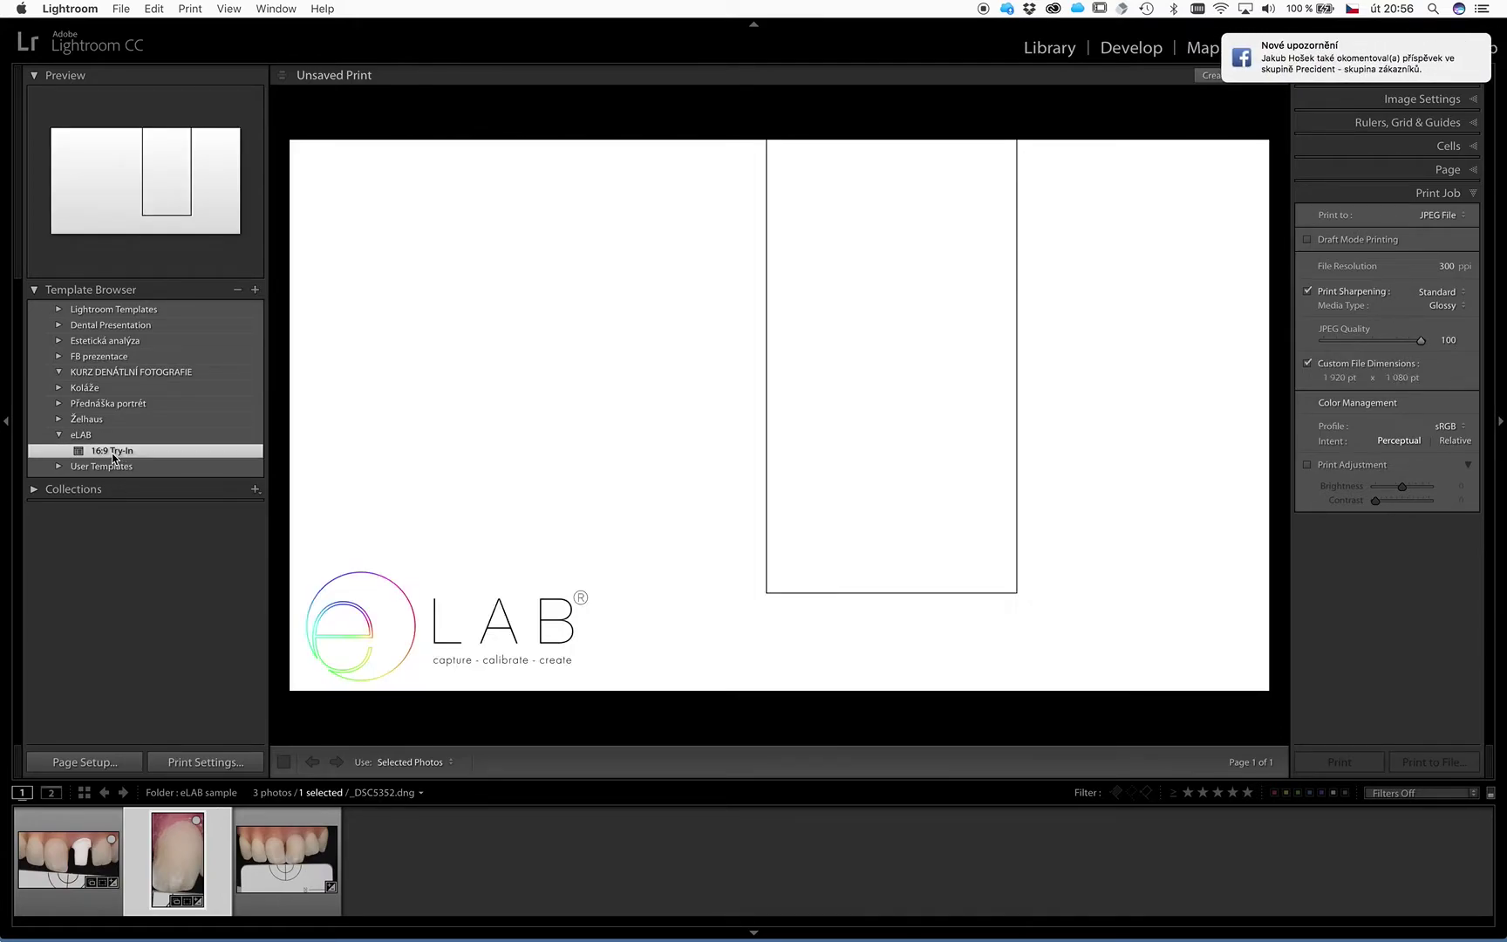
{"action": "left_click_drag", "start_coordinate": [61, 850], "coordinate": [471, 462]}
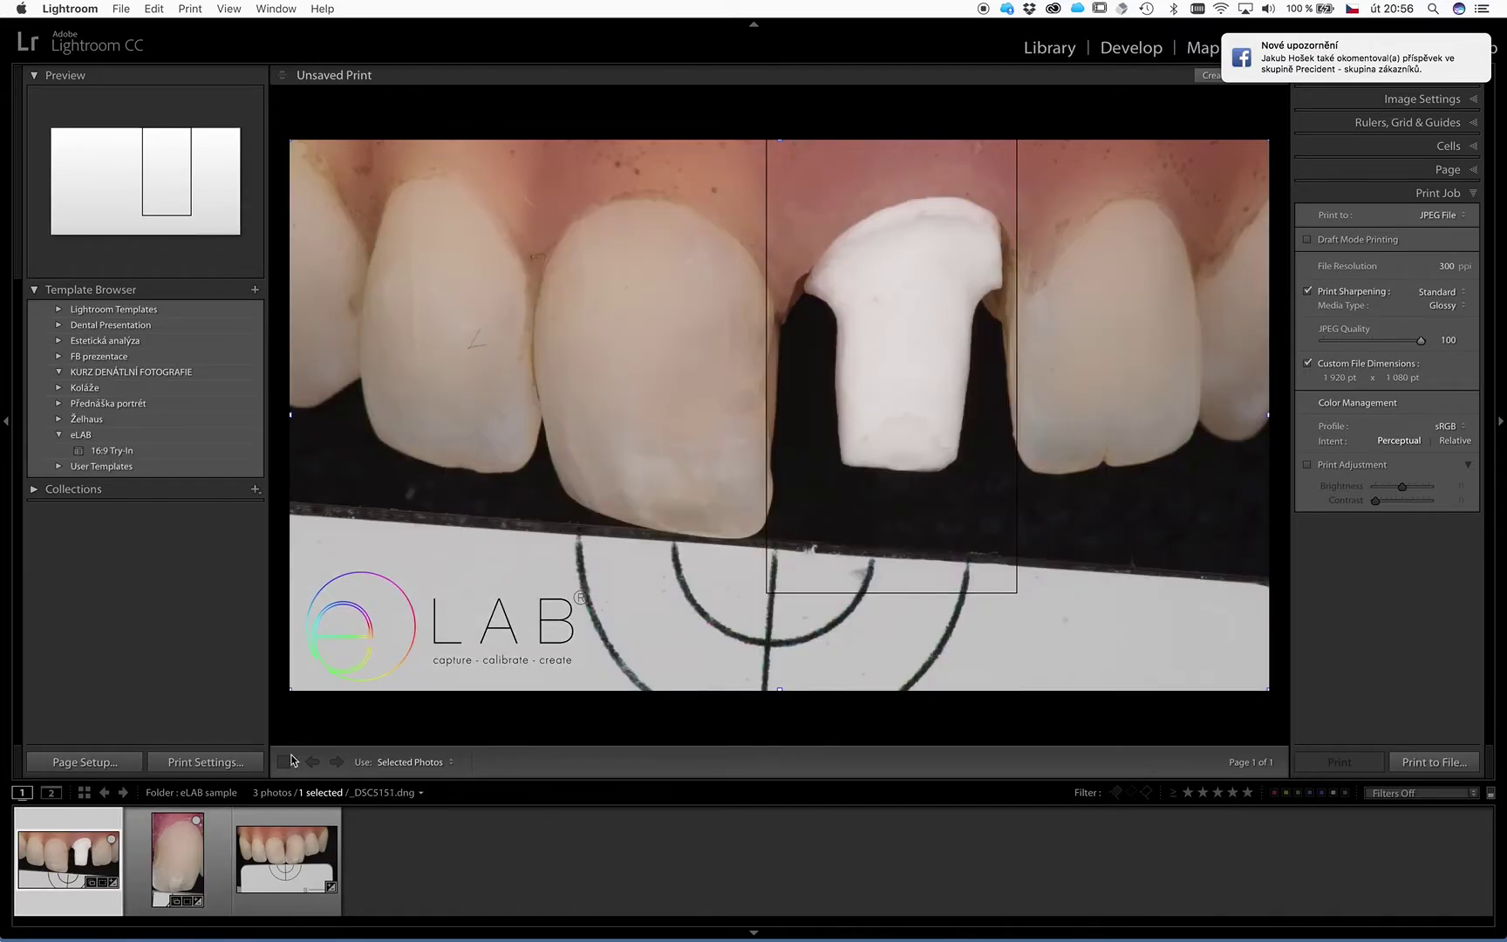
{"action": "left_click_drag", "start_coordinate": [194, 853], "coordinate": [904, 401]}
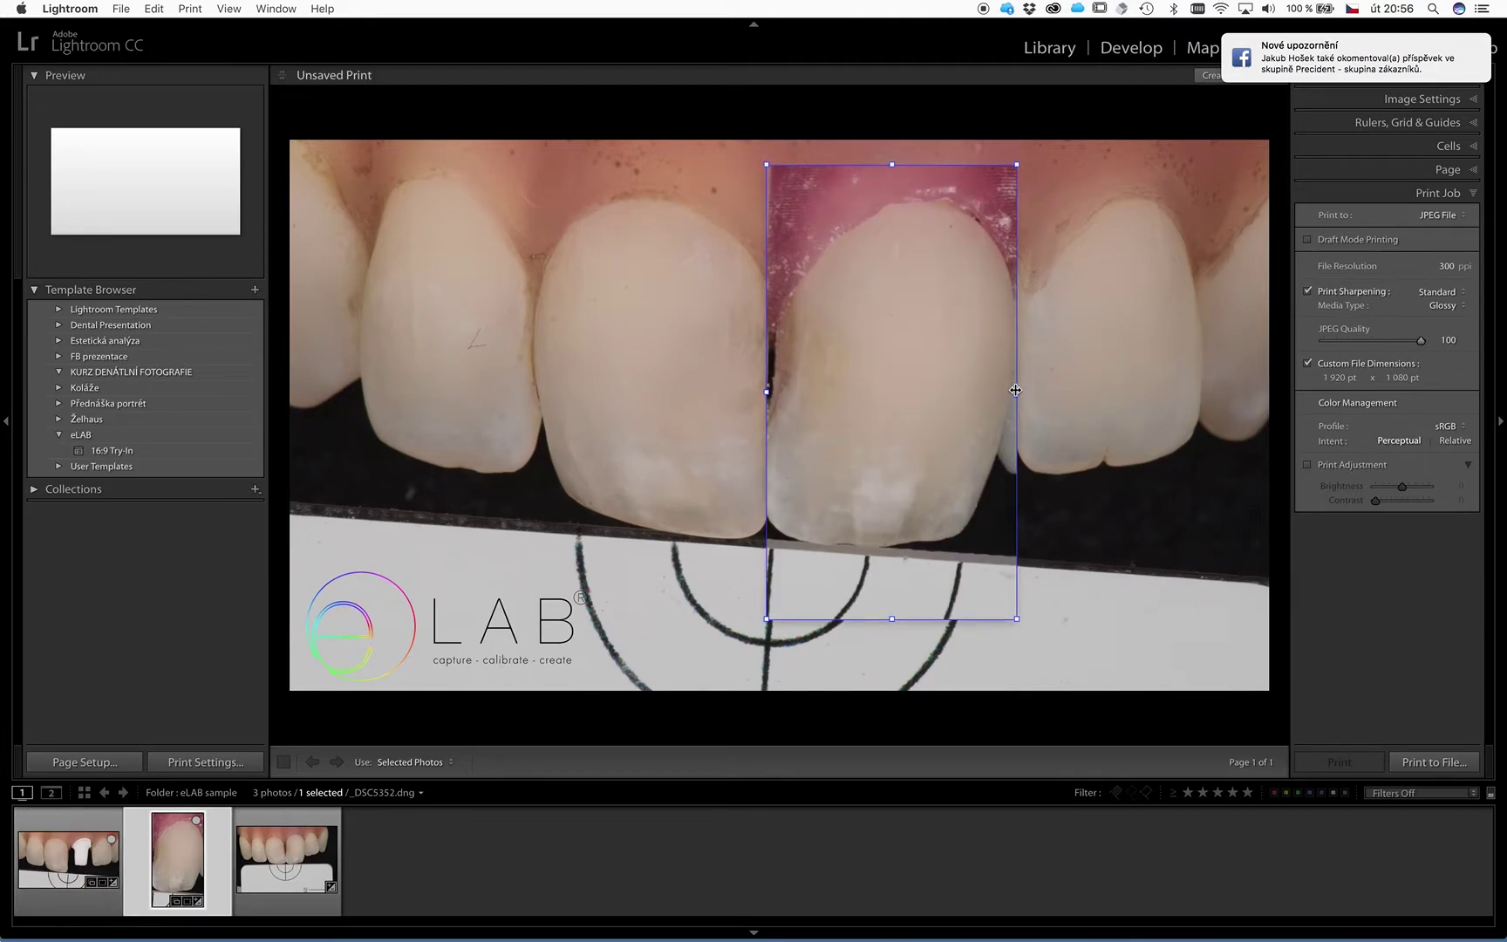
{"action": "left_click_drag", "start_coordinate": [1019, 390], "coordinate": [963, 405]}
{"action": "left_click", "coordinate": [1099, 609]}
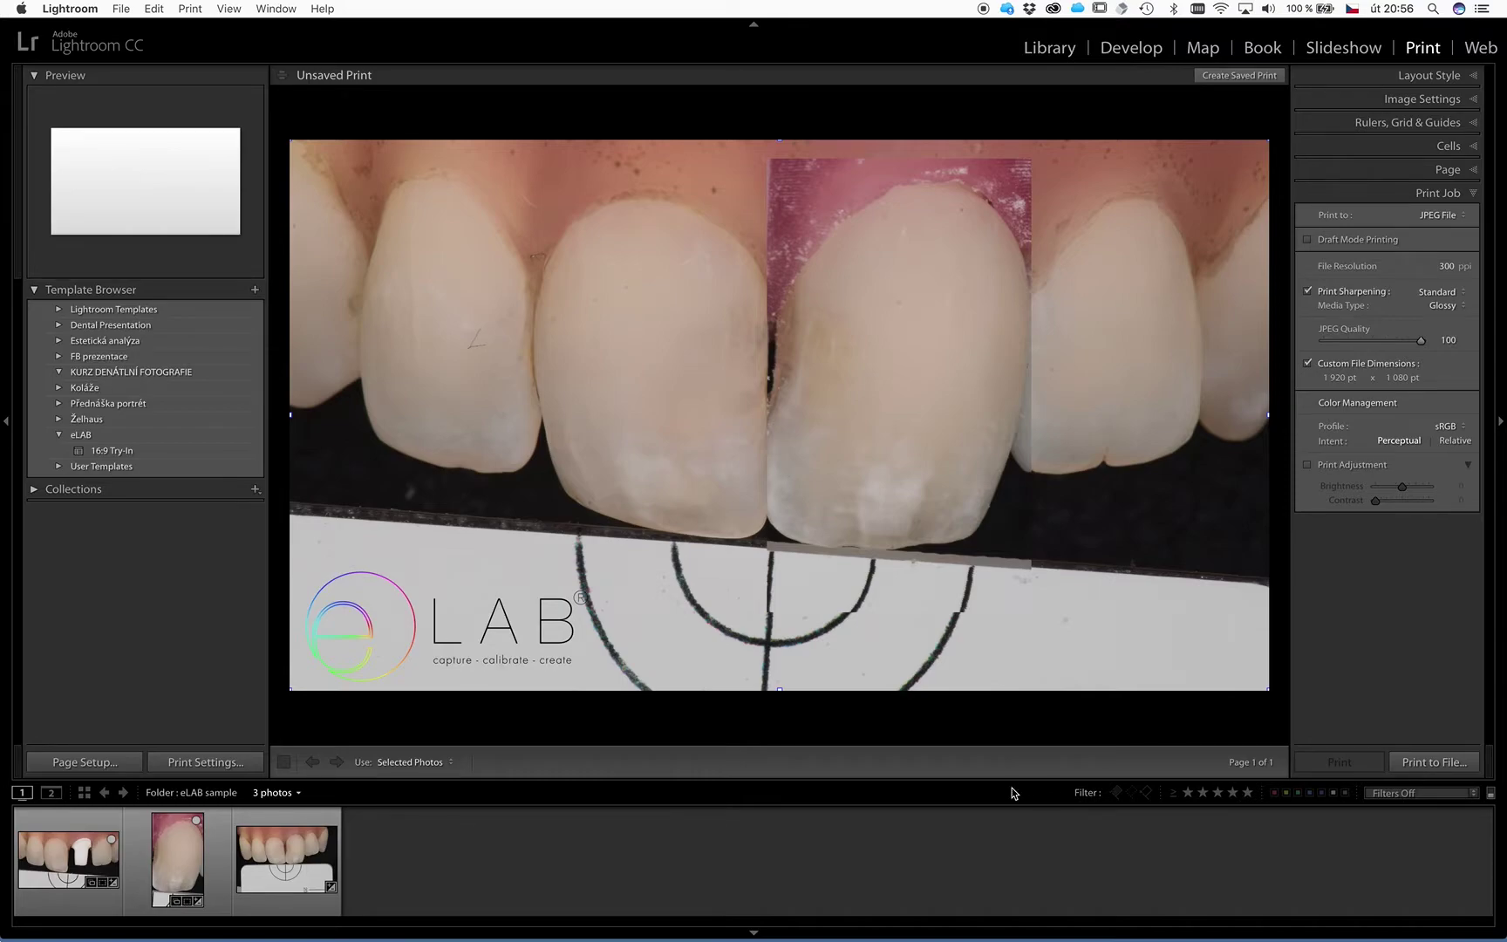
- Delete the 16:9 Try-In template and the eLAB template folder, then go back to the Library grid
{"action": "right_click", "coordinate": [111, 455]}
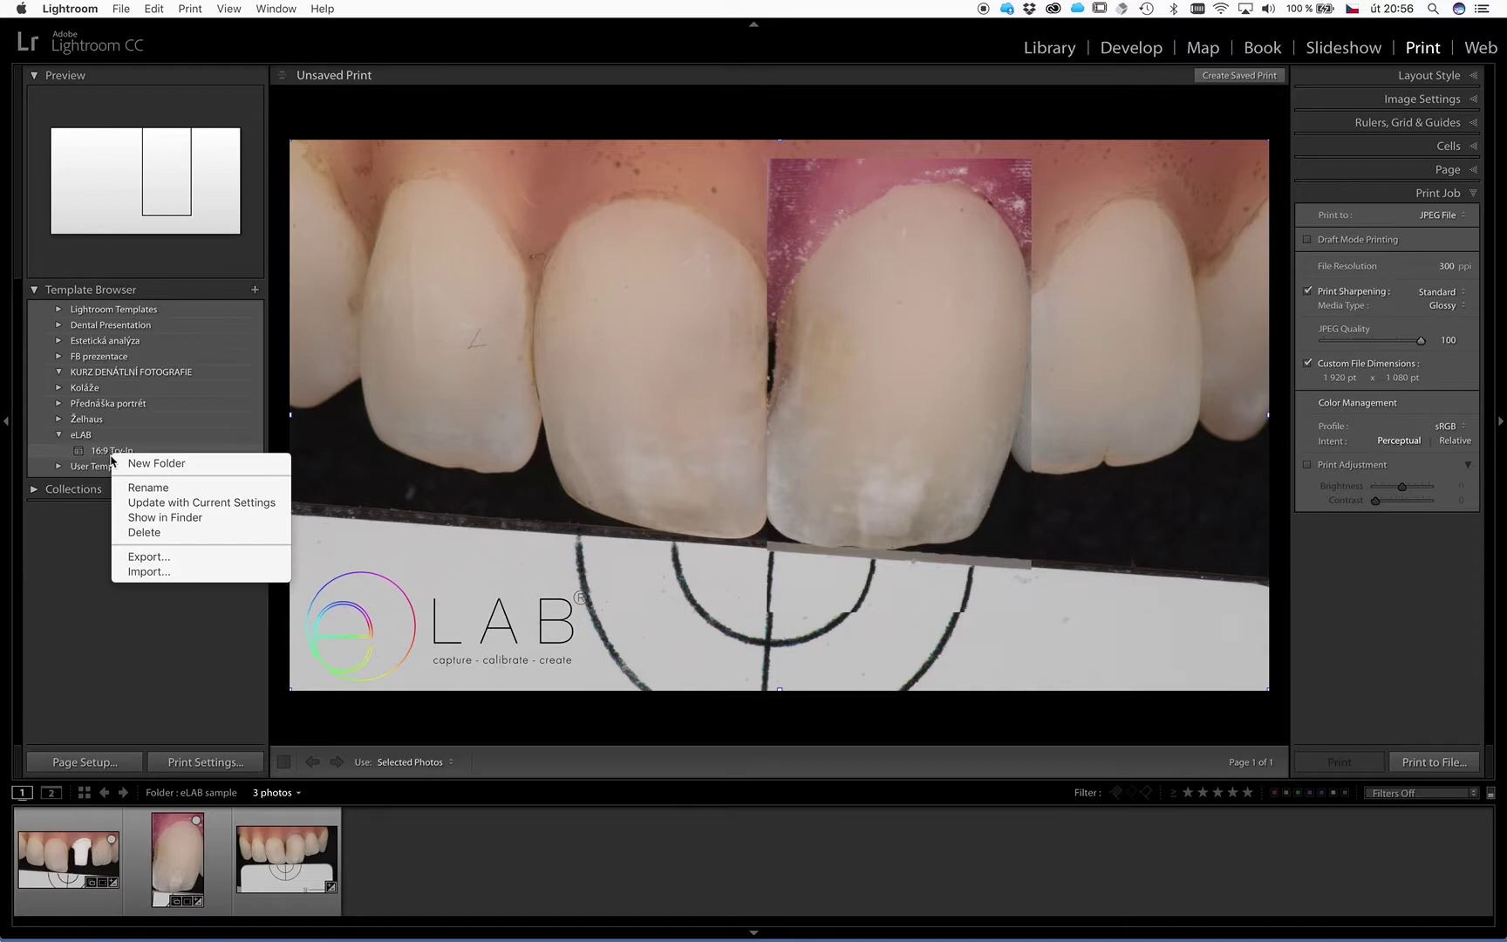
{"action": "left_click", "coordinate": [162, 534]}
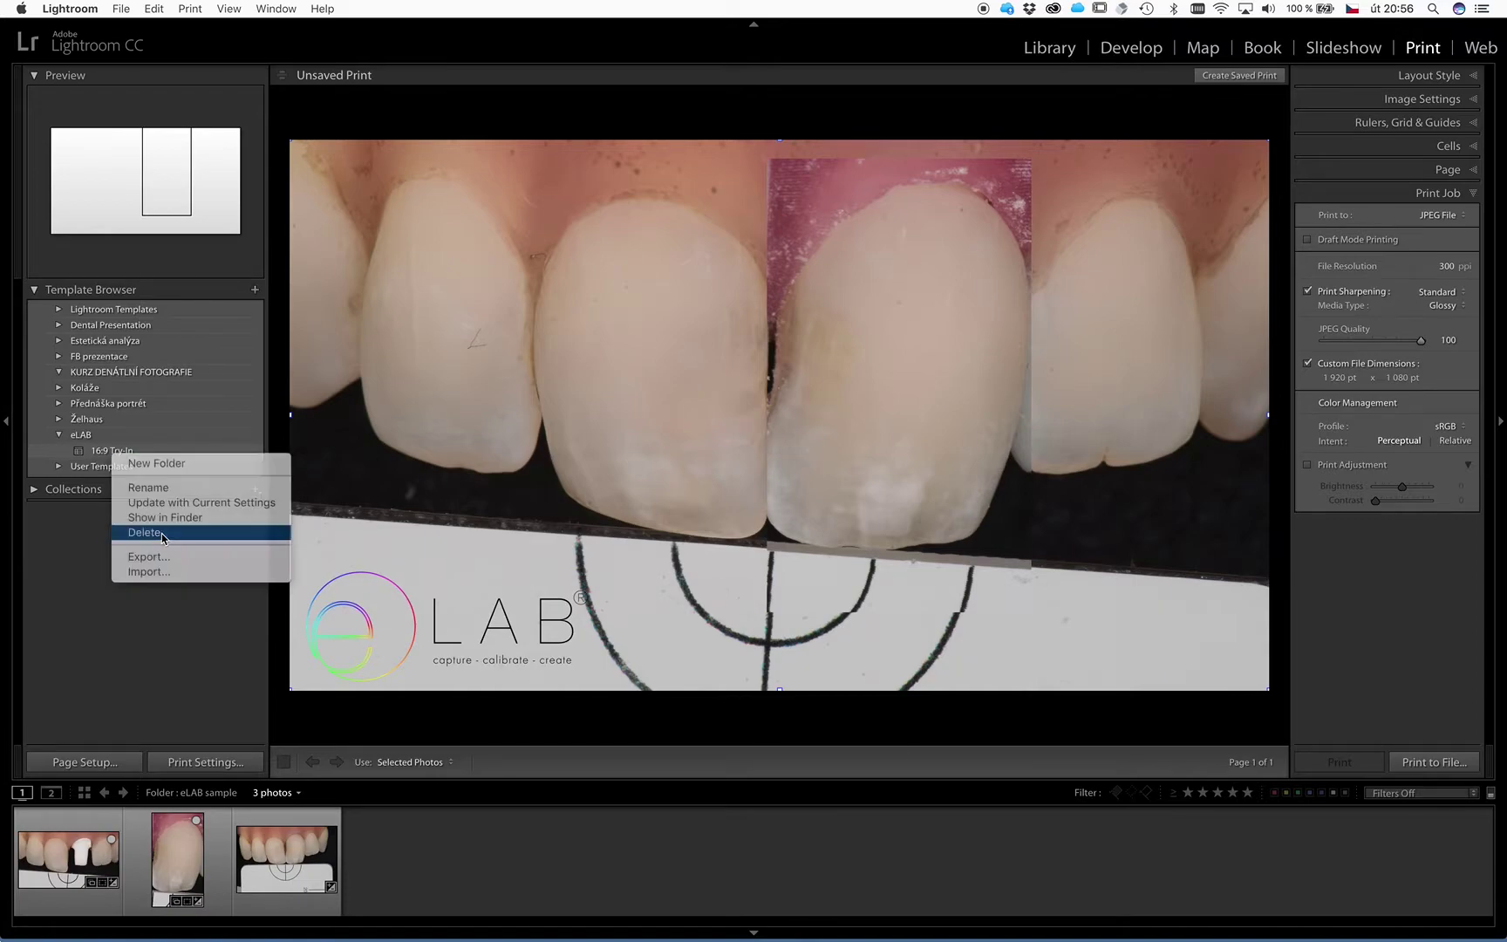
{"action": "right_click", "coordinate": [97, 437]}
{"action": "left_click", "coordinate": [130, 471]}
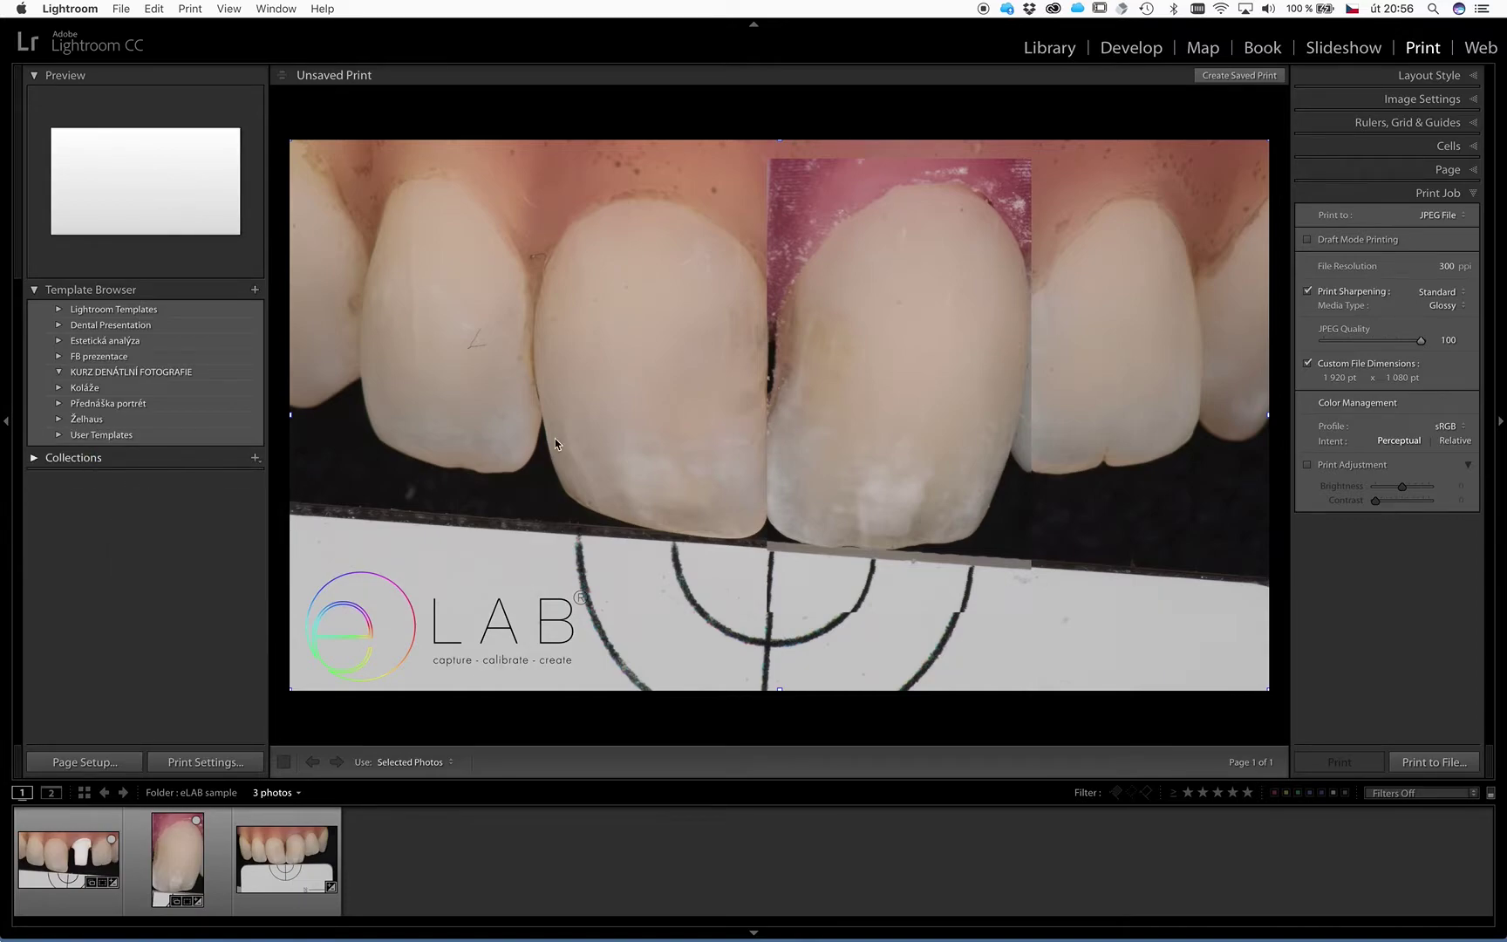
{"action": "key", "text": "super+shift+h"}
{"action": "key", "text": "g"}
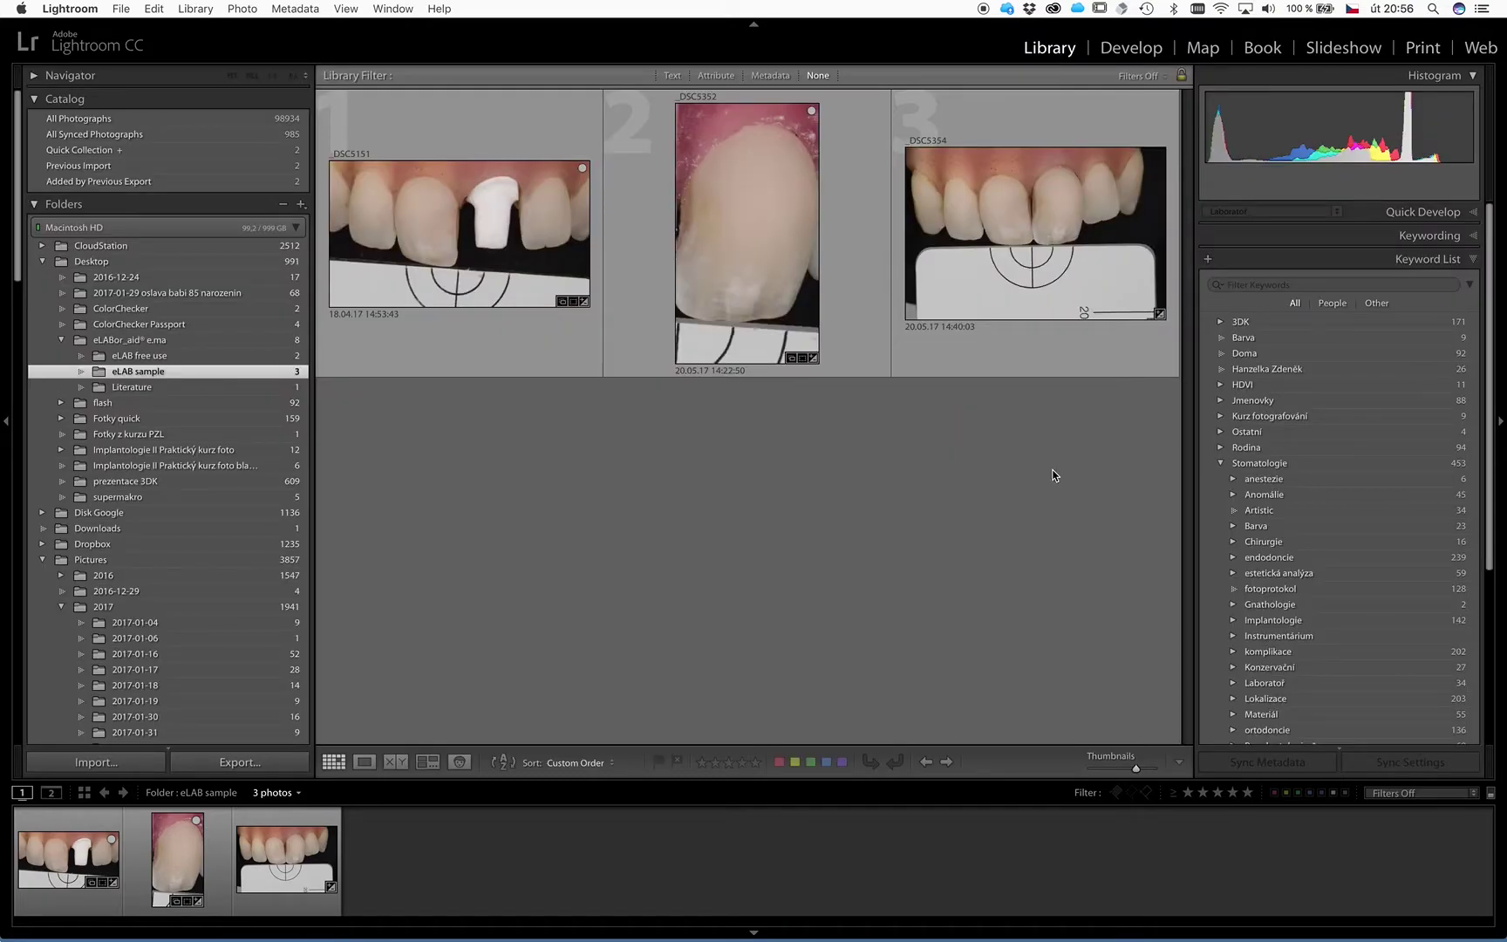
- Reset the crop on _DSC5151 and return to the grid
{"action": "left_click", "coordinate": [480, 318]}
{"action": "key", "text": "d"}
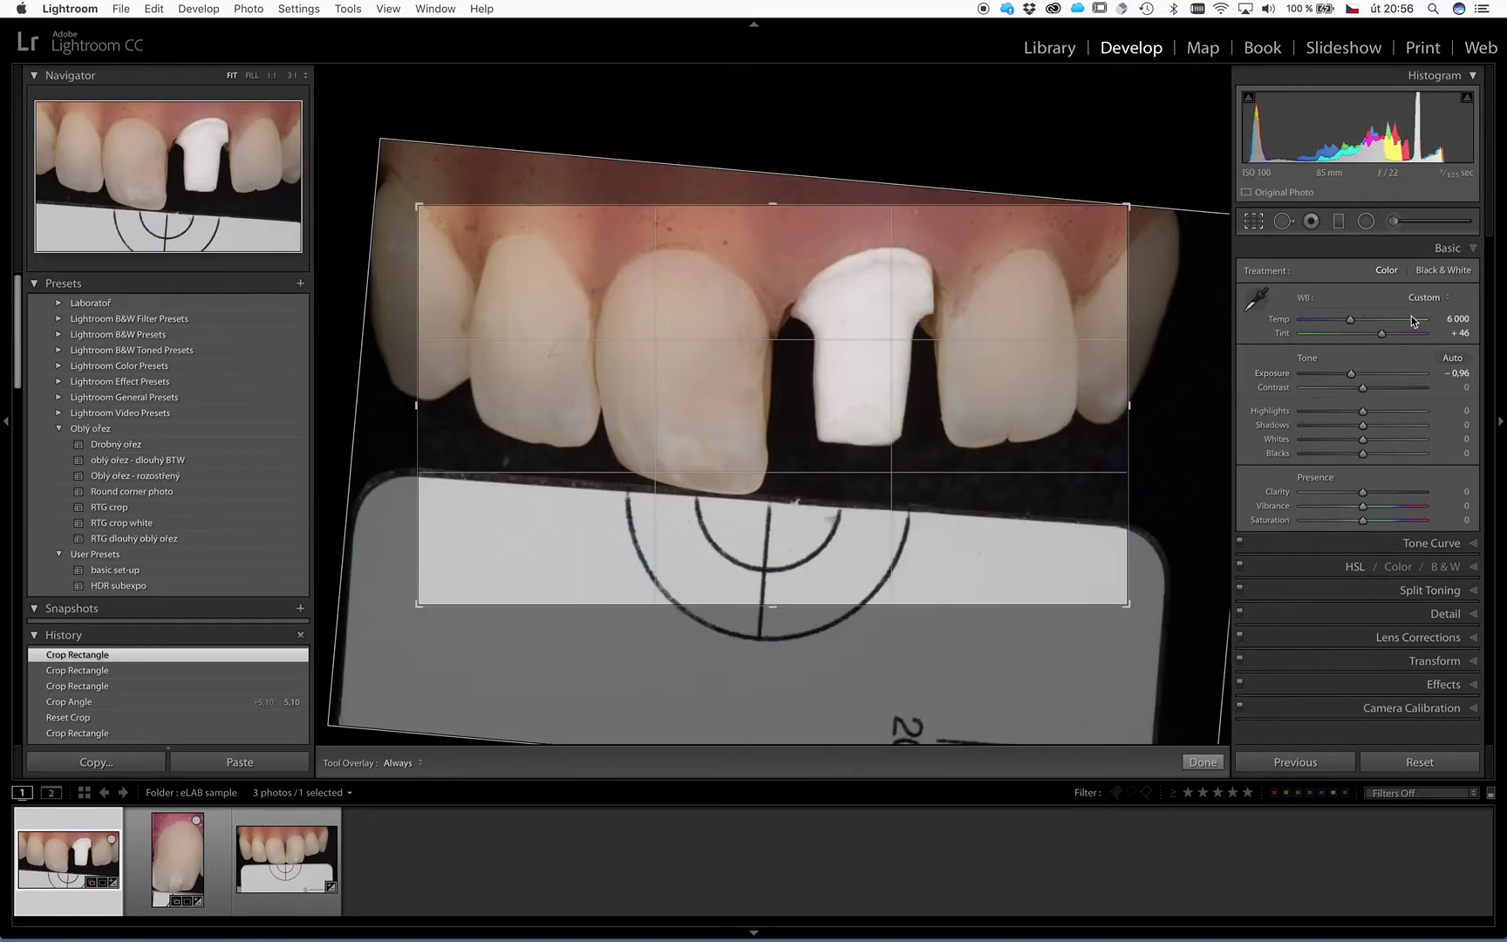
{"action": "left_click", "coordinate": [1418, 368]}
{"action": "key", "text": "g"}
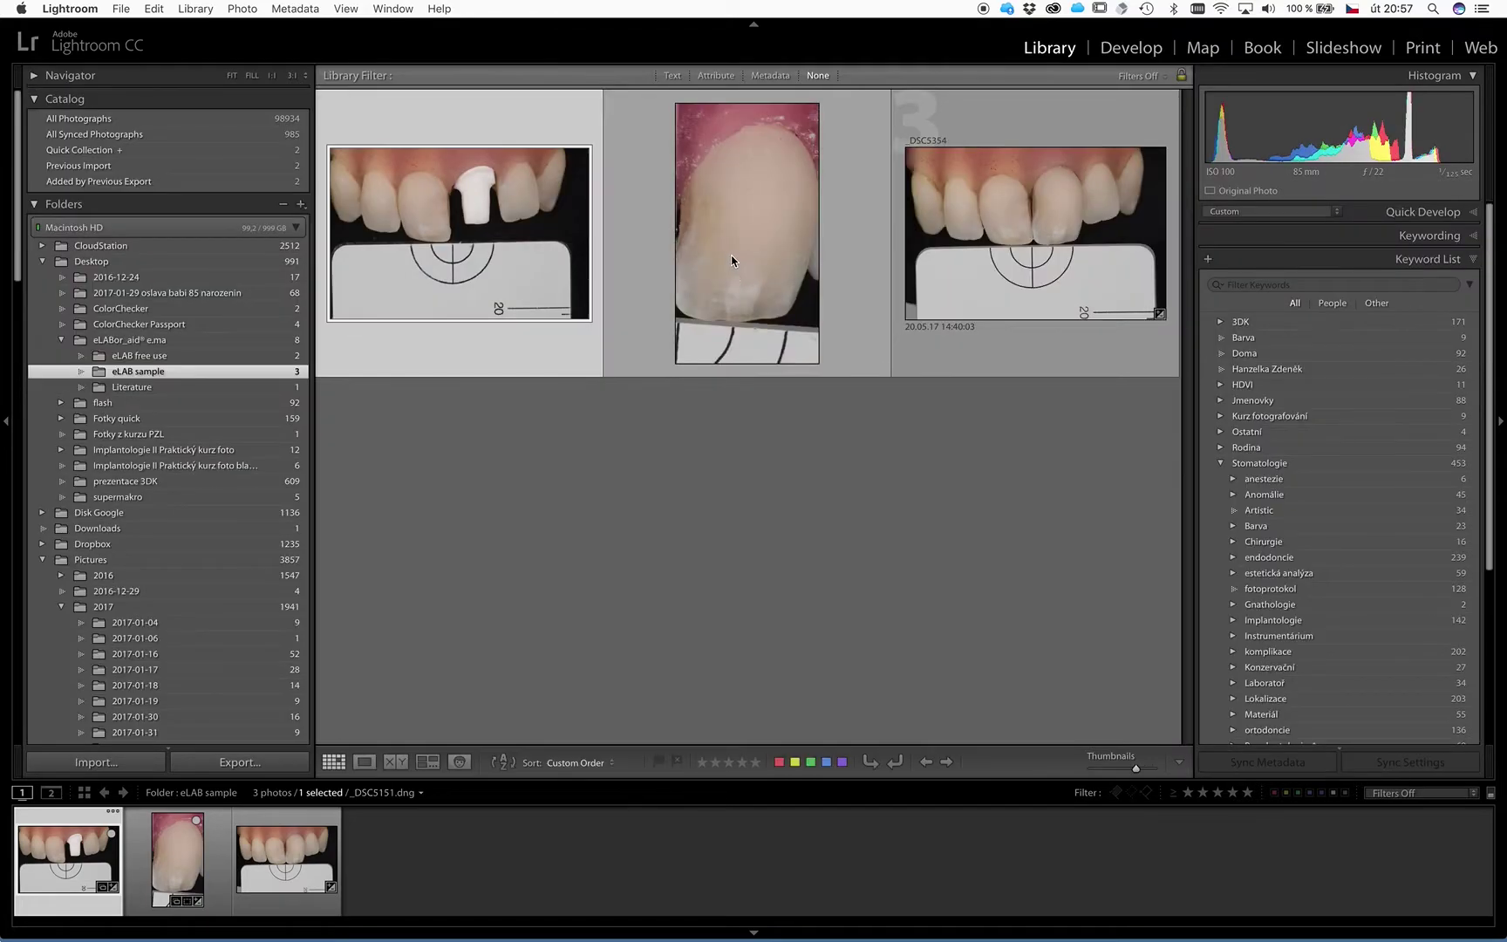
- Reset _DSC5352's crop and angle, return to the grid and reselect _DSC5151
{"action": "left_click", "coordinate": [735, 276]}
{"action": "key", "text": "r"}
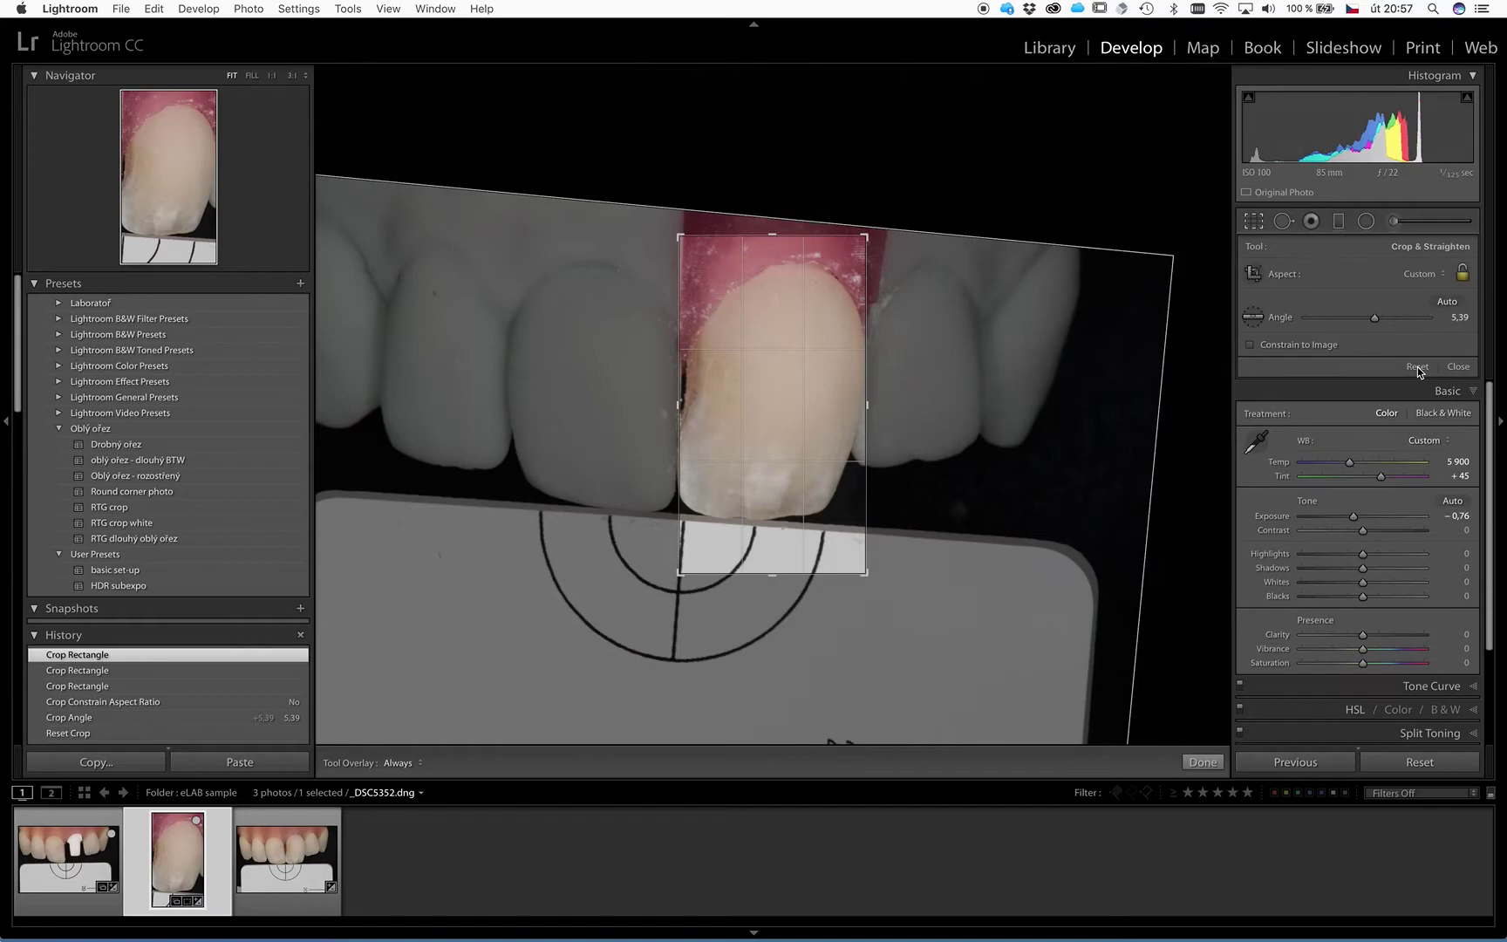
{"action": "left_click", "coordinate": [1417, 366]}
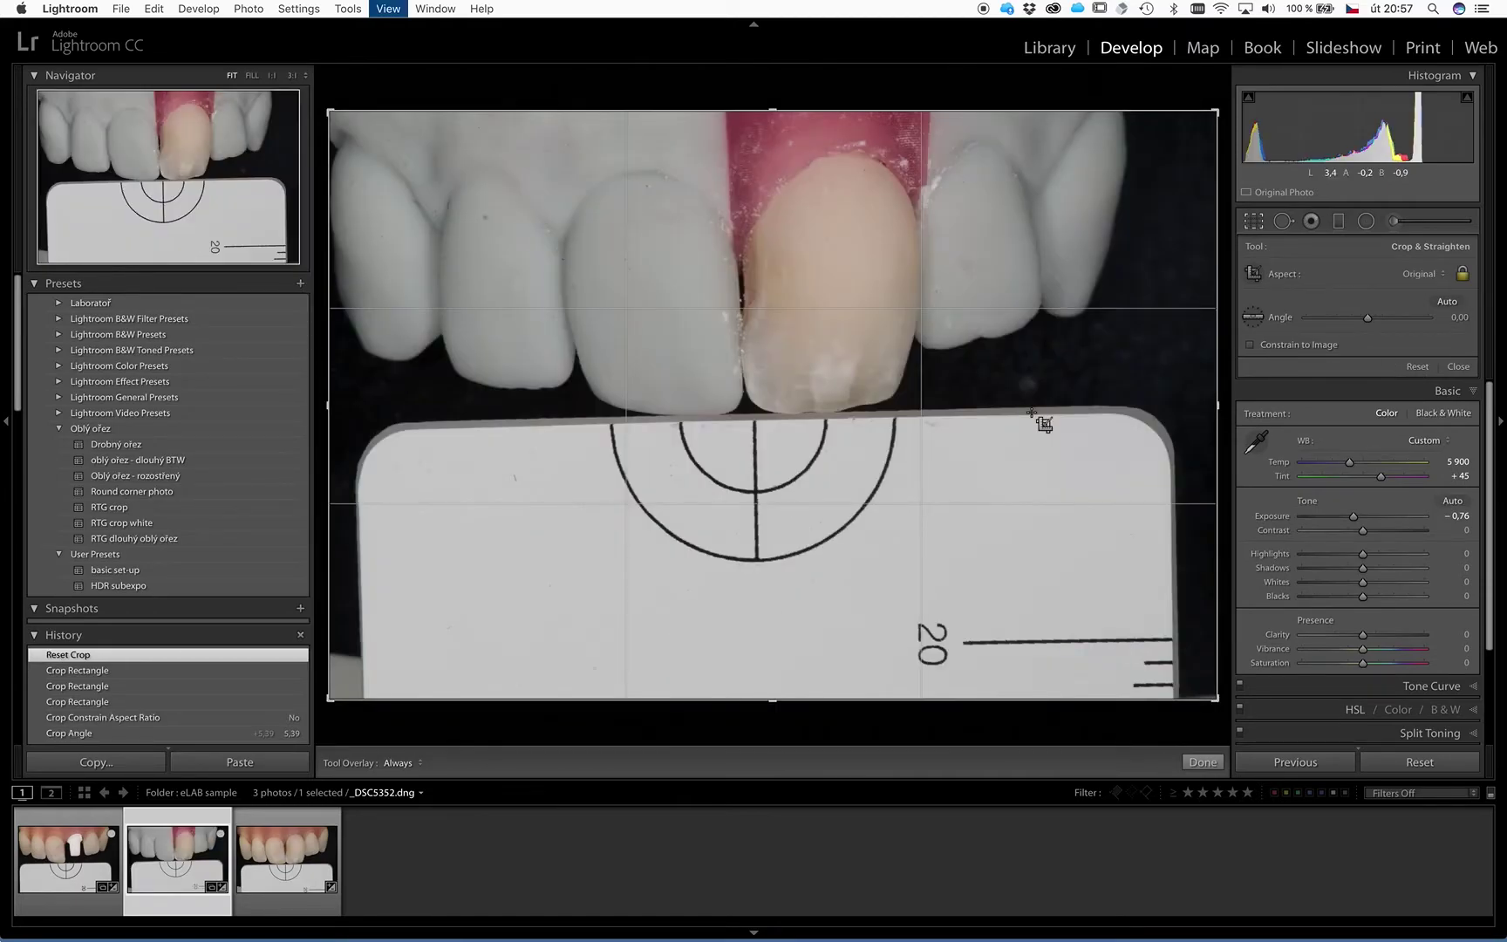
{"action": "key", "text": "g"}
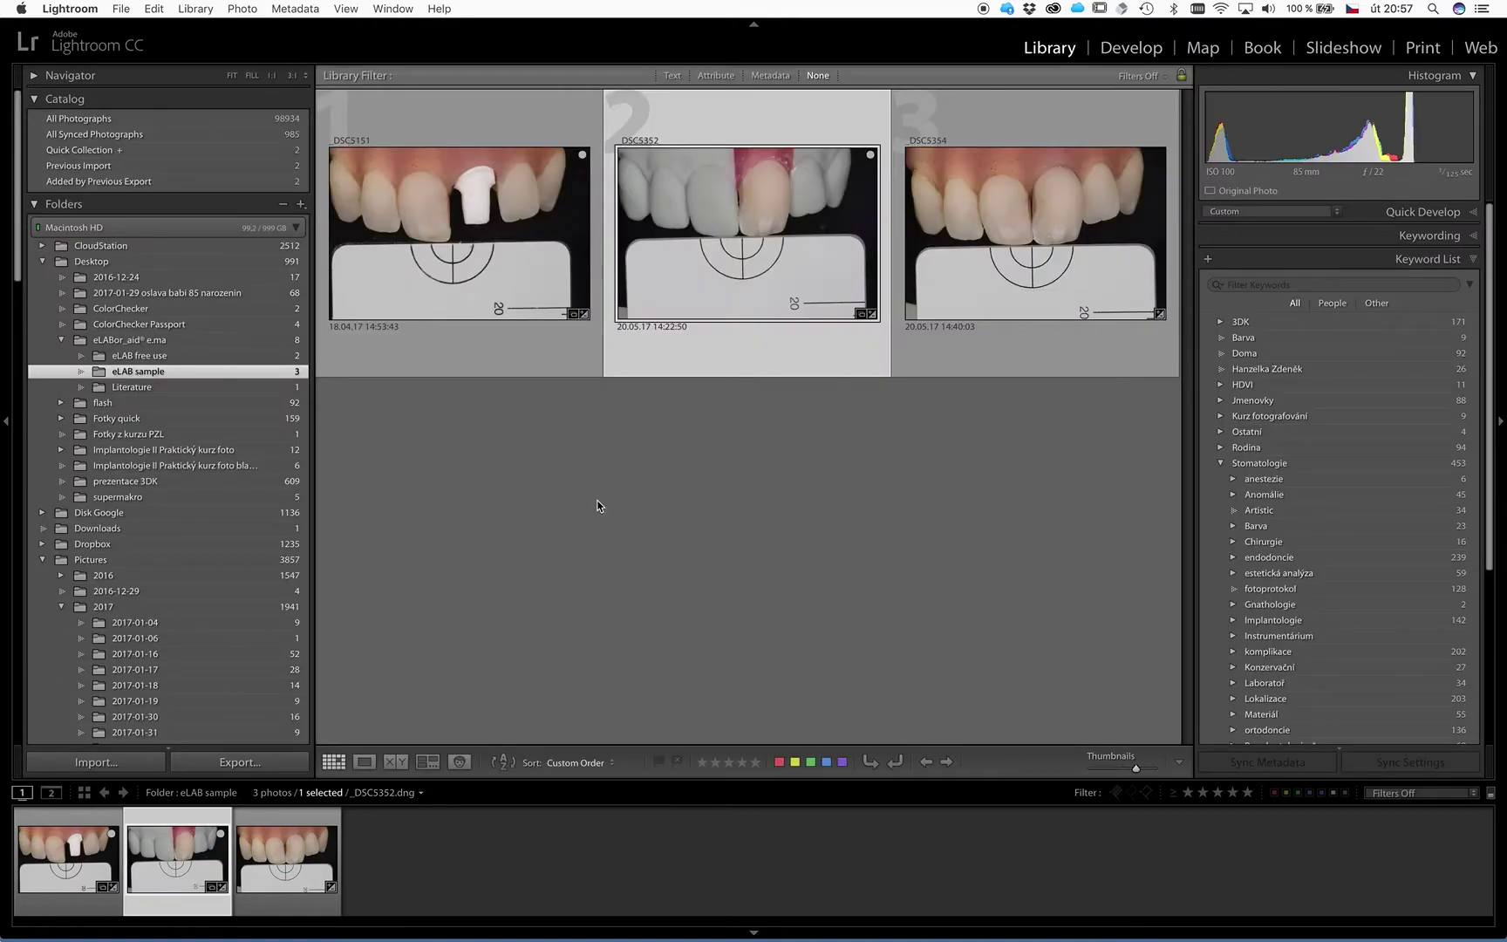
{"action": "left_click", "coordinate": [598, 506]}
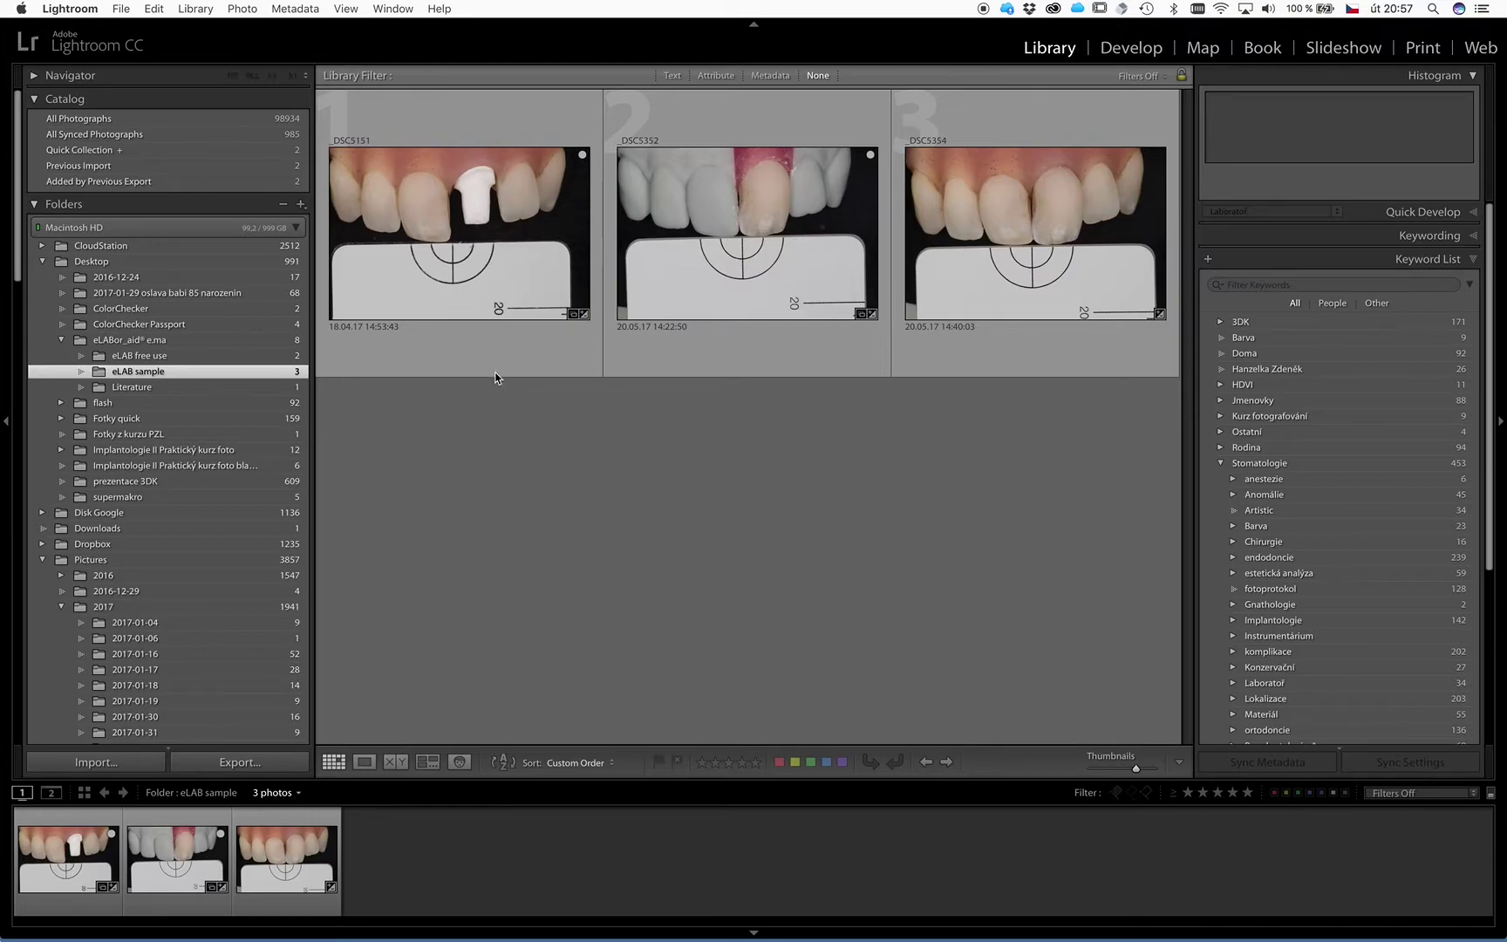
{"action": "left_click", "coordinate": [457, 266]}
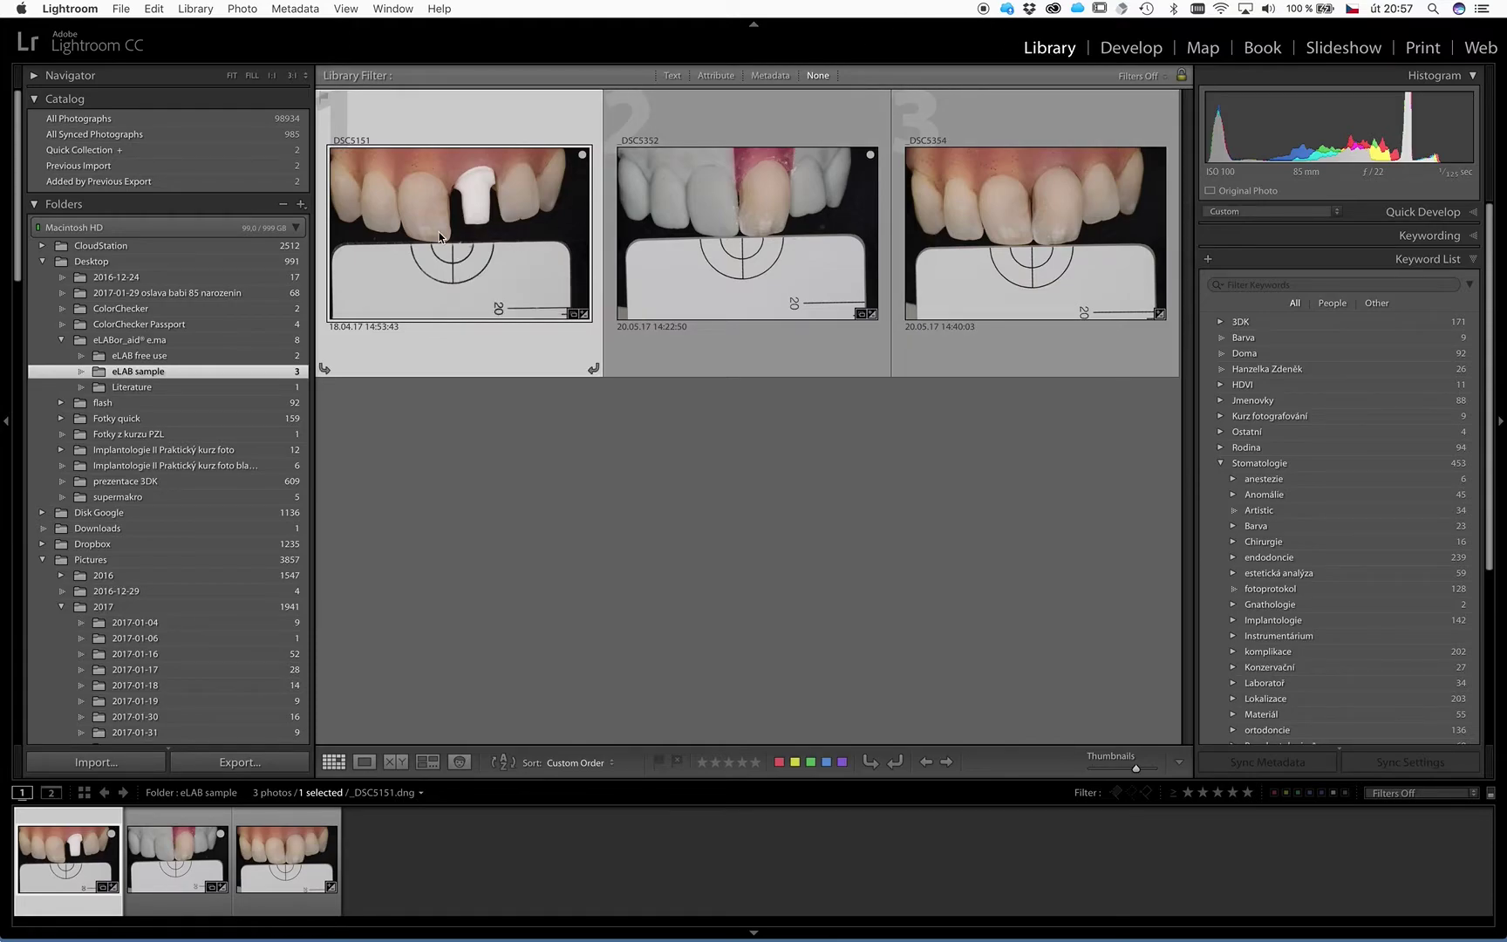
- Reopen the crop on _DSC5151 and straighten it to 2.28° with an original-ratio frame
{"action": "key", "text": "r"}
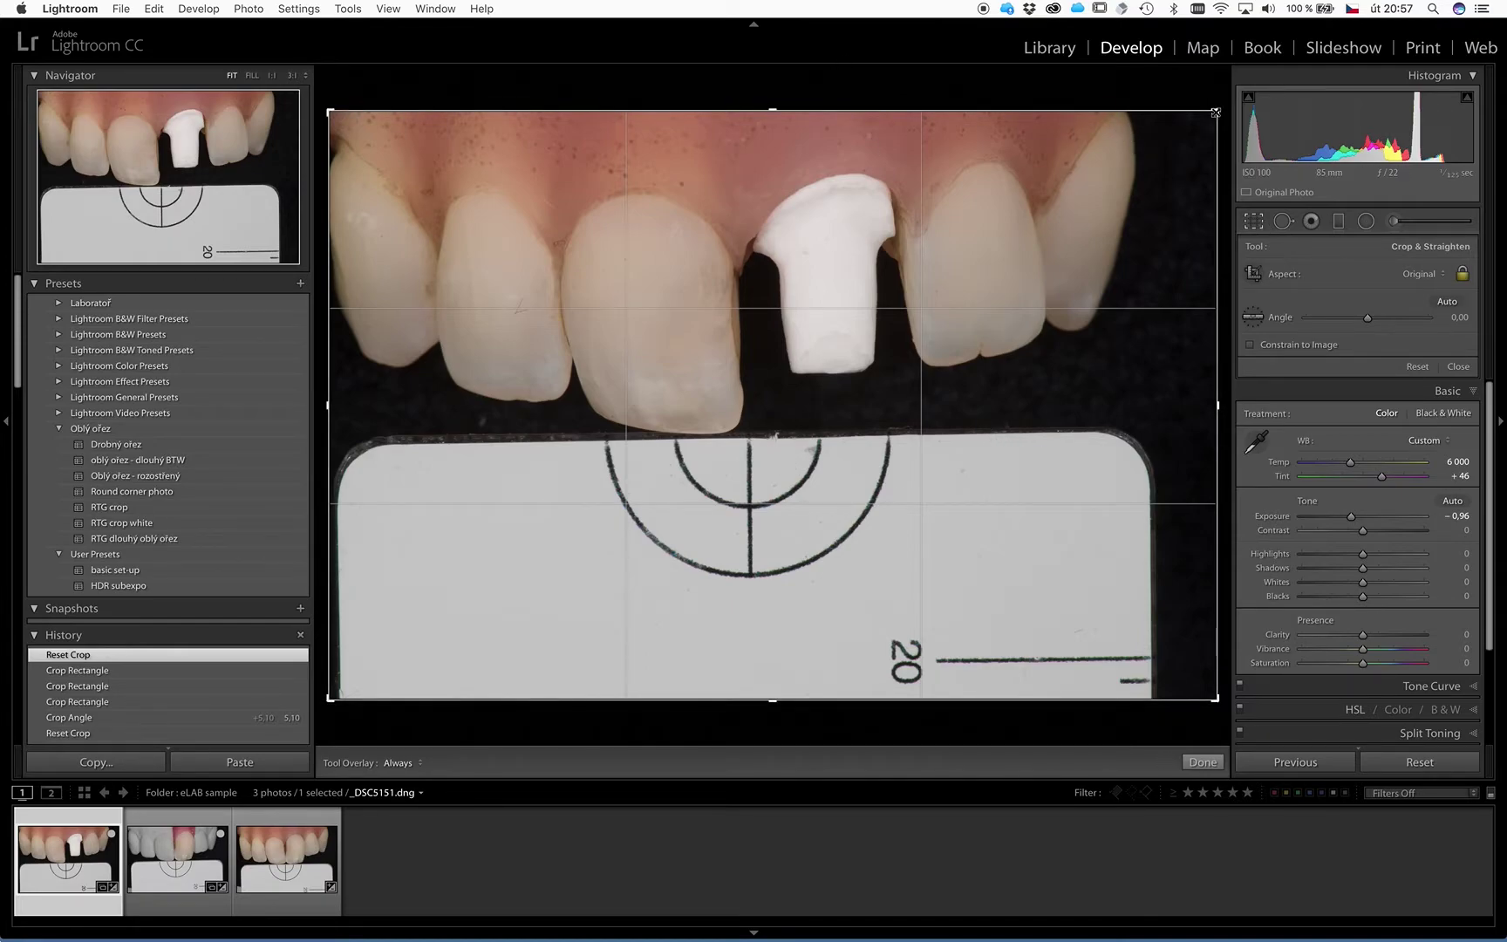
{"action": "left_click_drag", "start_coordinate": [1216, 114], "coordinate": [1148, 130]}
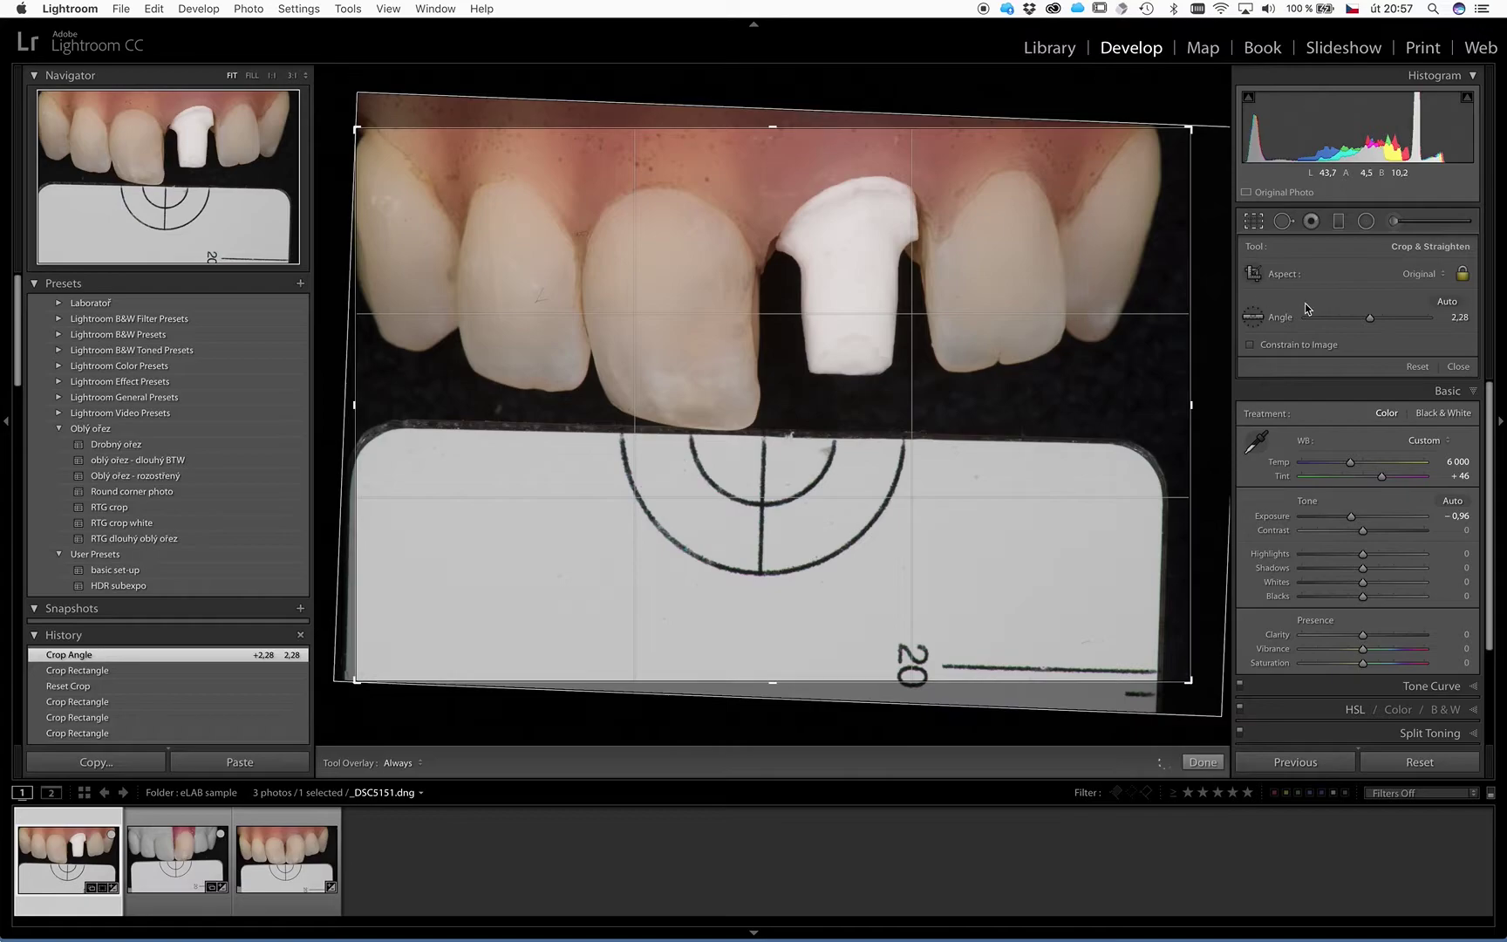
- Switch the crop to 16 x 9 and shift the photo down to show more gum
{"action": "left_click", "coordinate": [1422, 273]}
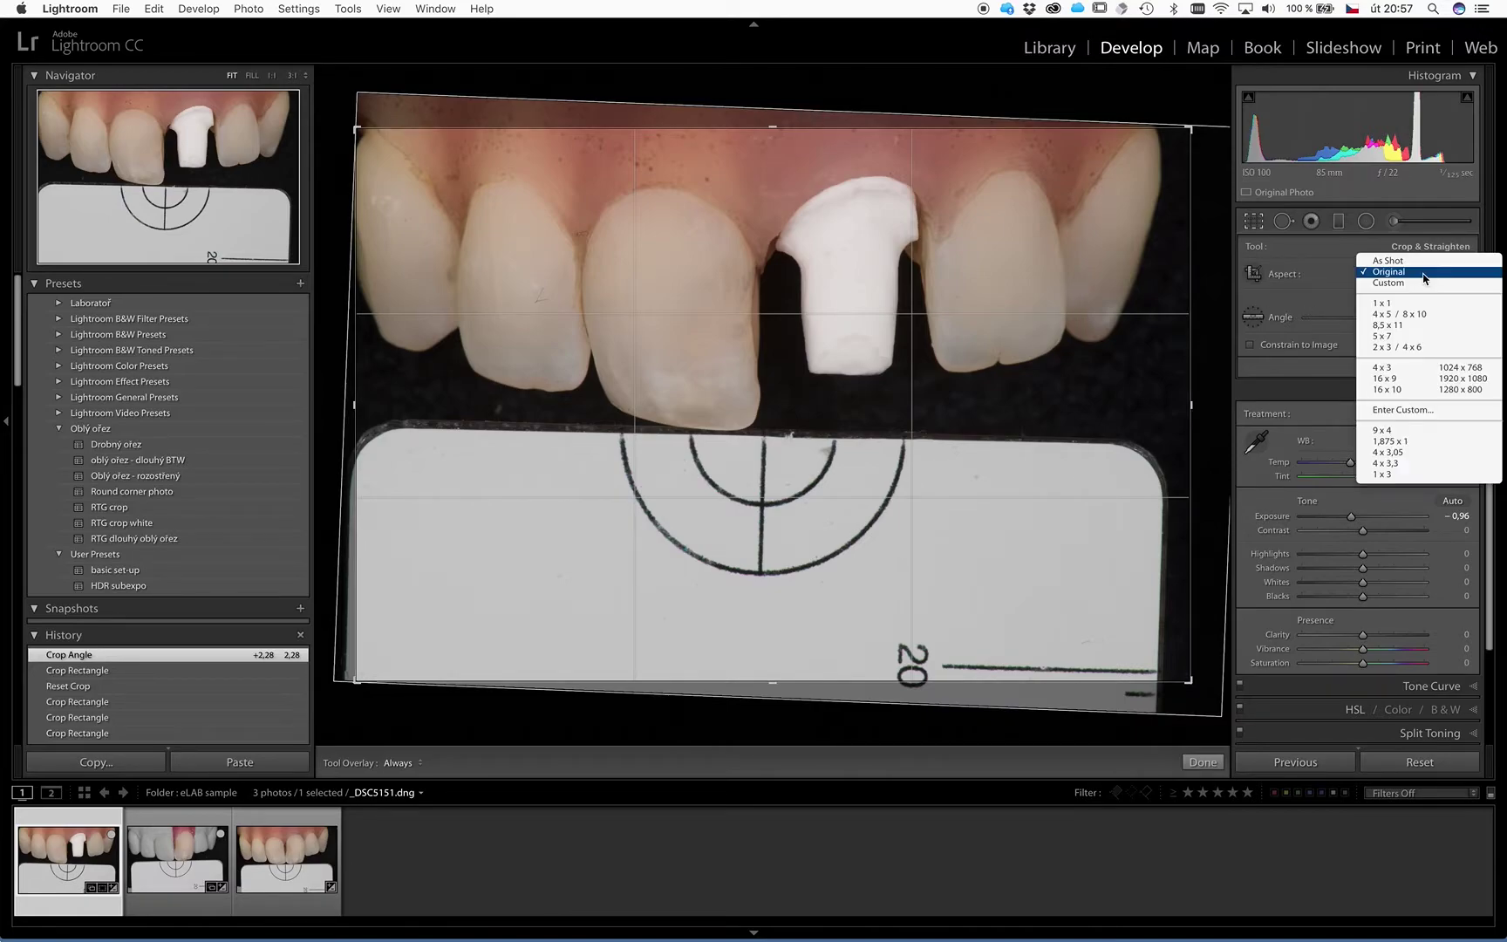
{"action": "left_click", "coordinate": [1389, 381]}
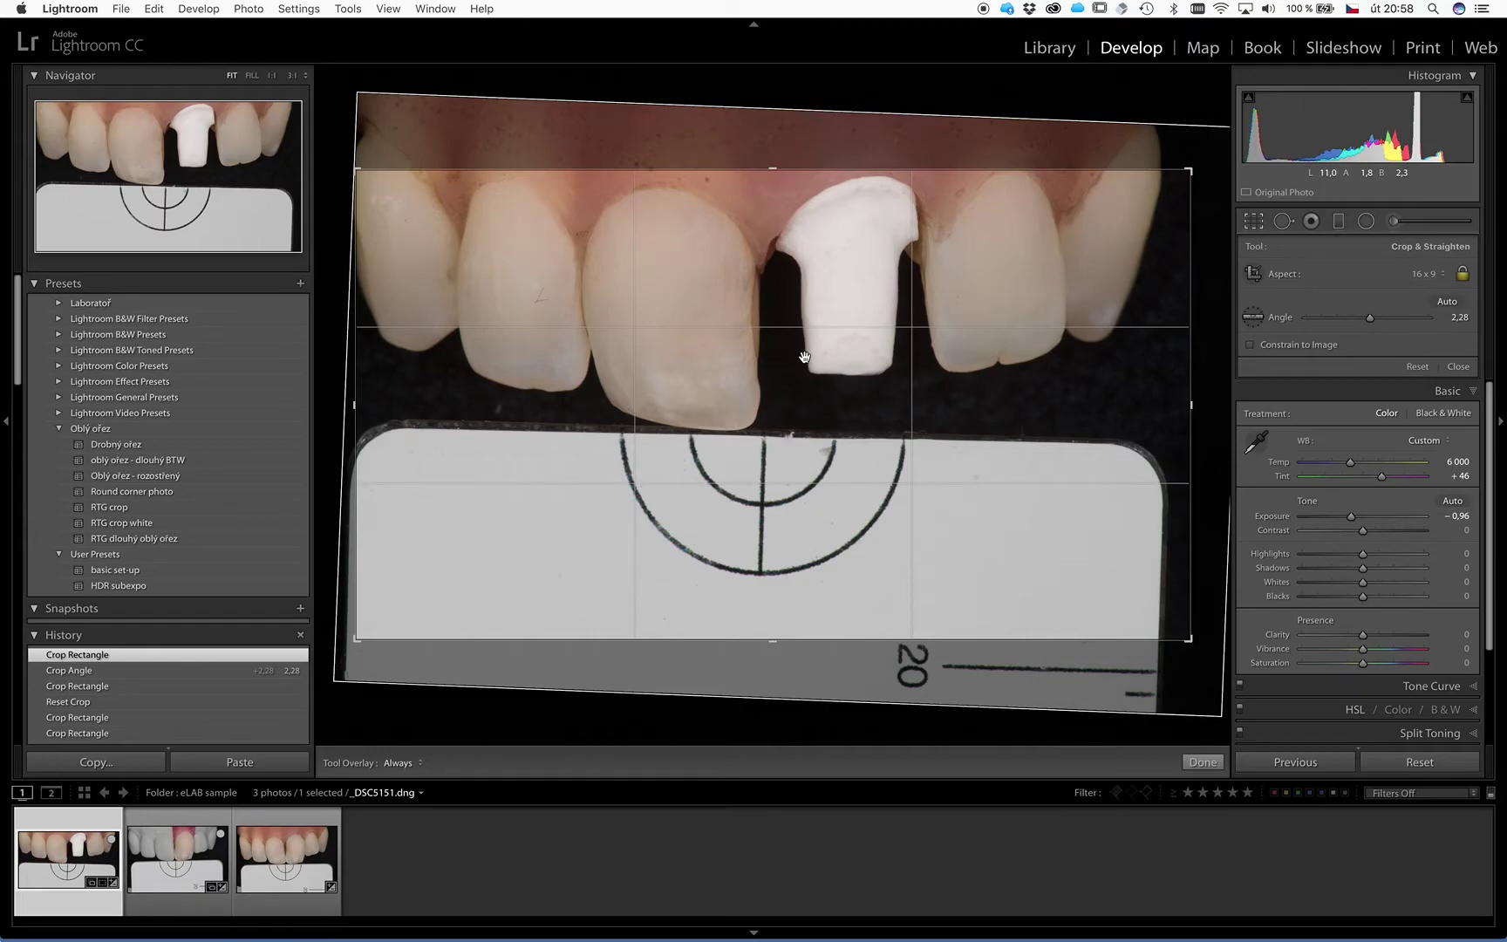
{"action": "left_click_drag", "start_coordinate": [804, 356], "coordinate": [838, 383]}
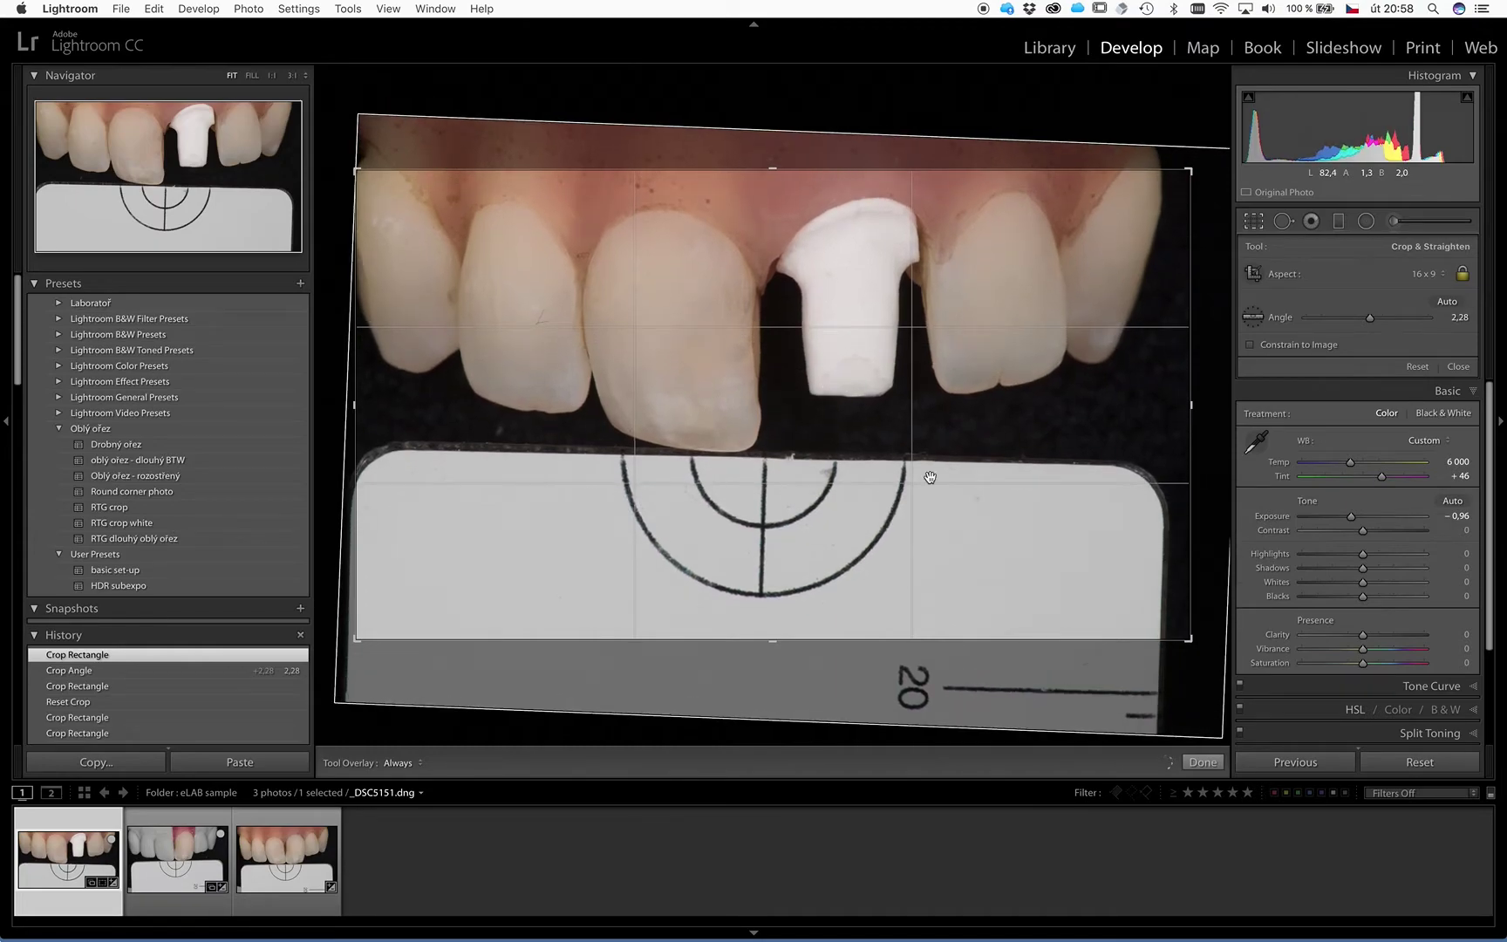
{"action": "left_click_drag", "start_coordinate": [1188, 637], "coordinate": [1182, 636]}
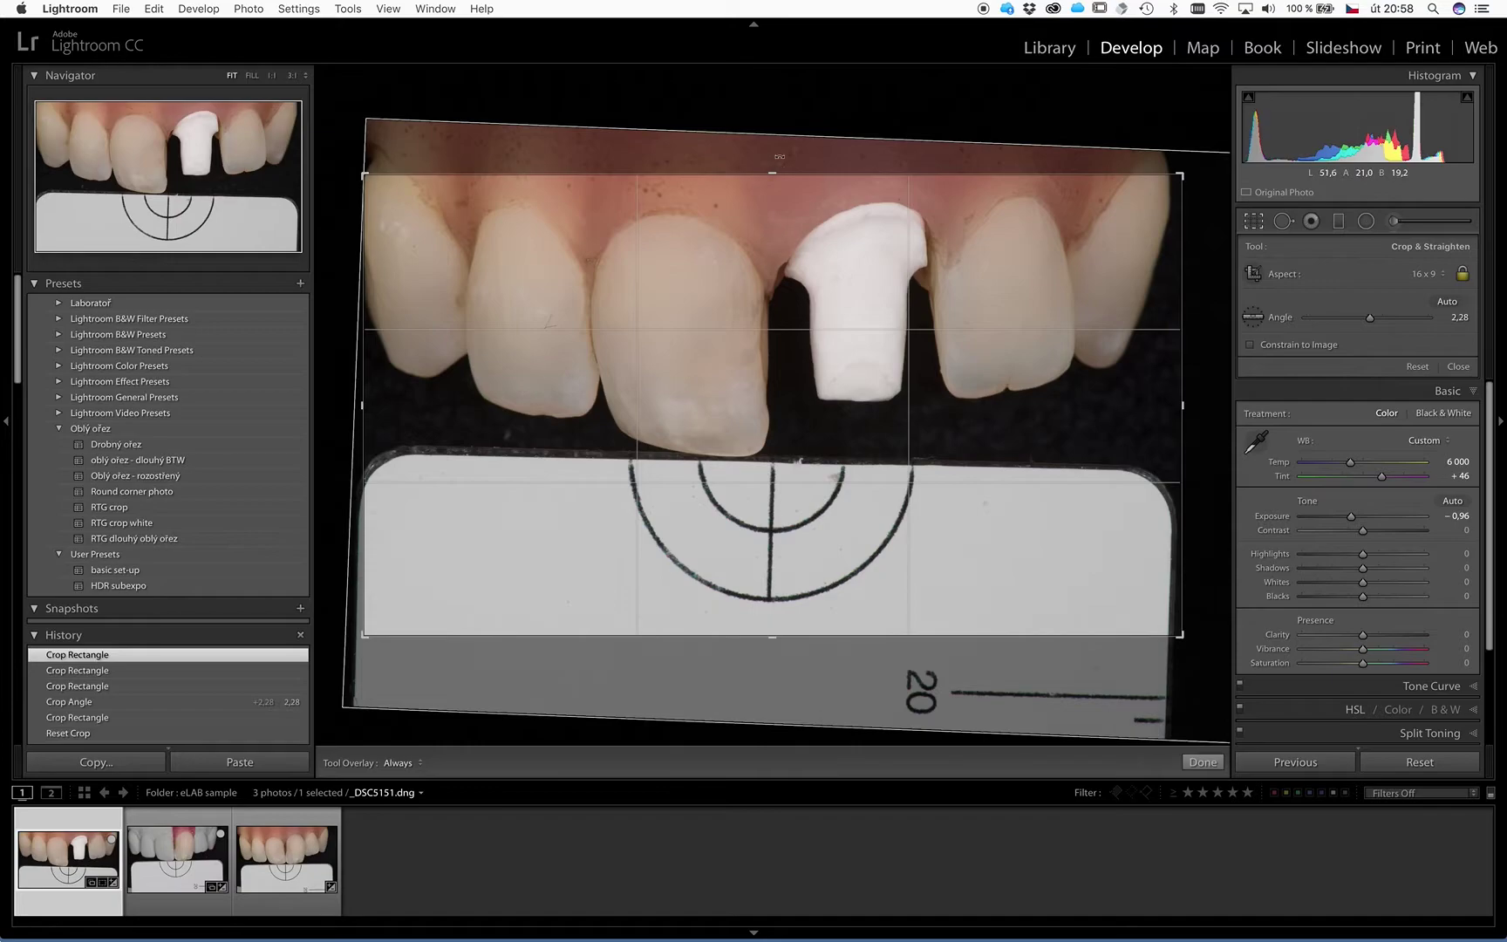
- Re-straighten _DSC5151 to 4.89° with a level line along the tooth edges
{"action": "mouse_move", "coordinate": [780, 156]}
{"action": "left_mouse_down"}
{"action": "mouse_move", "coordinate": [761, 149]}
{"action": "mouse_move", "coordinate": [777, 154]}
{"action": "left_mouse_up"}
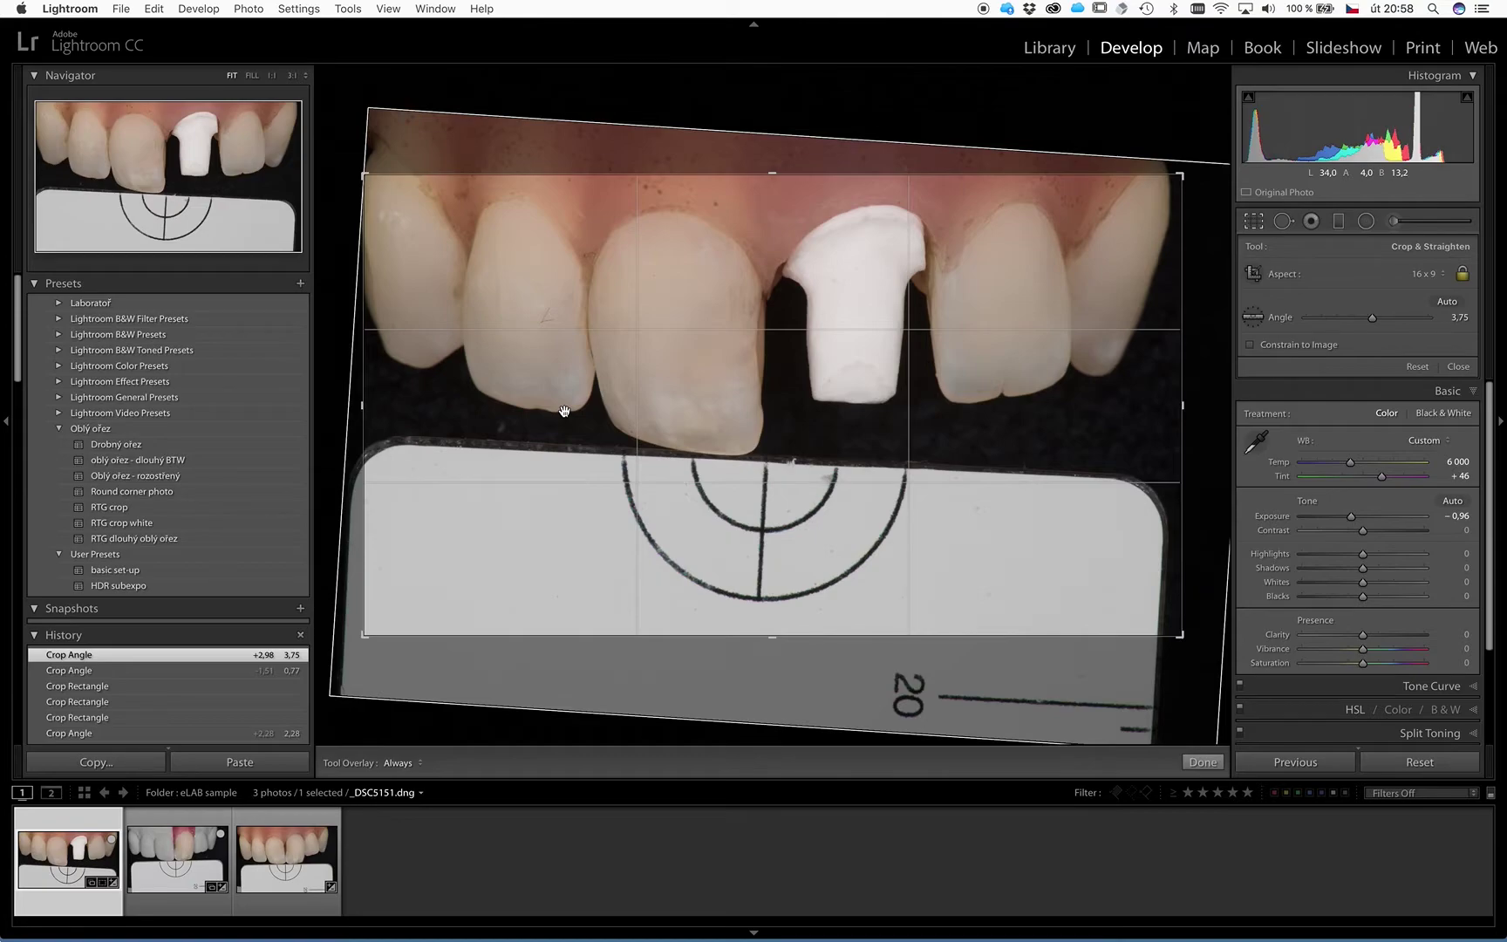
{"action": "key", "text": "super"}
{"action": "left_click_drag", "start_coordinate": [561, 410], "coordinate": [967, 403]}
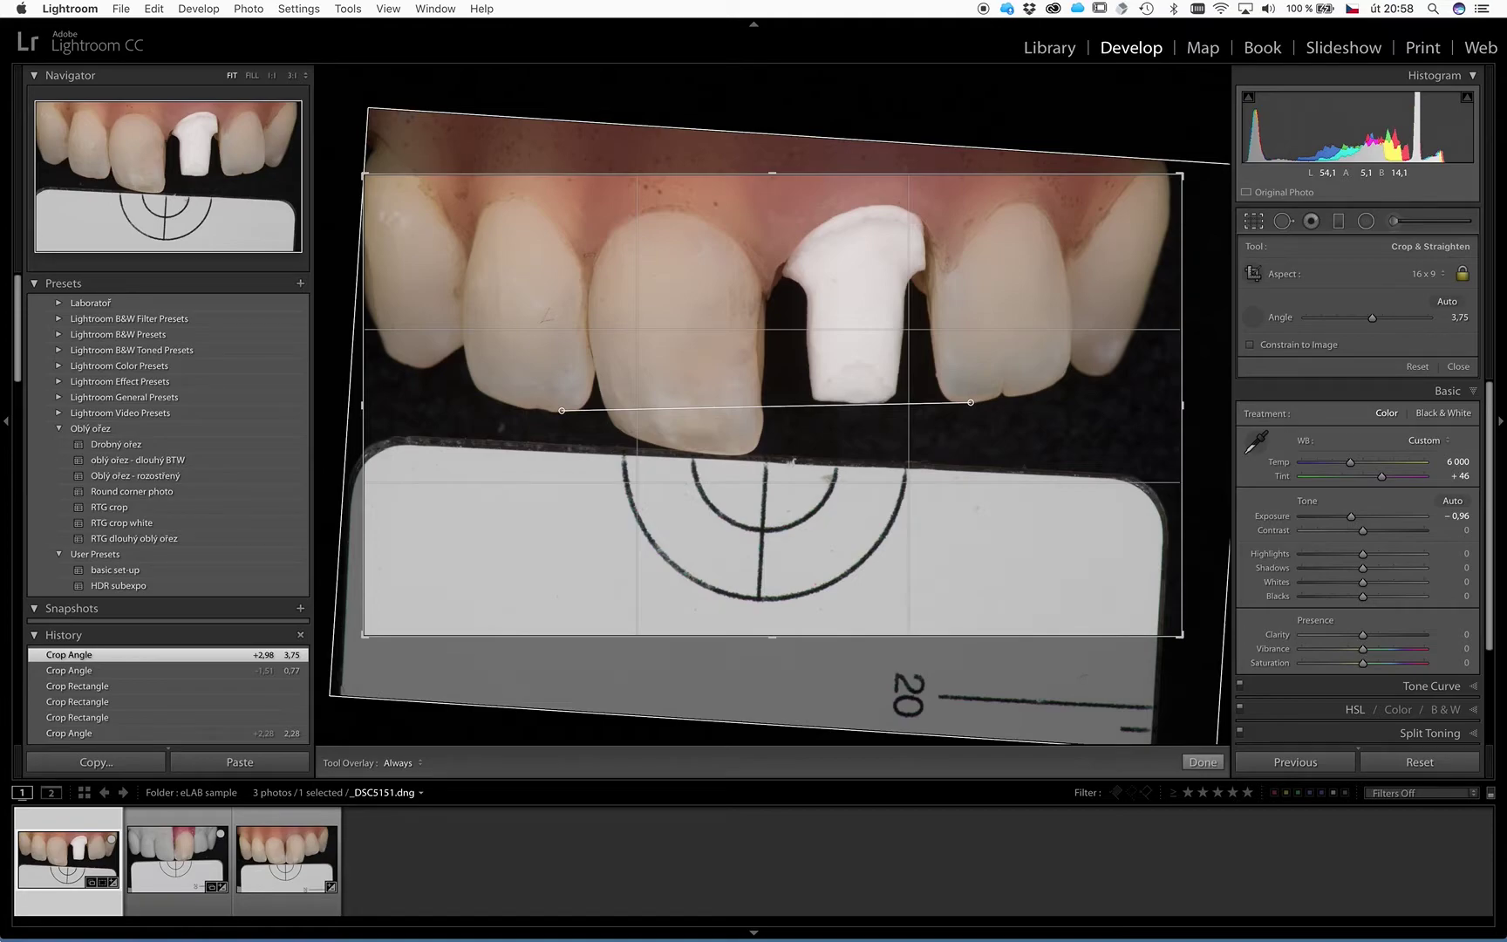
{"action": "left_click_drag", "start_coordinate": [971, 402], "coordinate": [971, 403]}
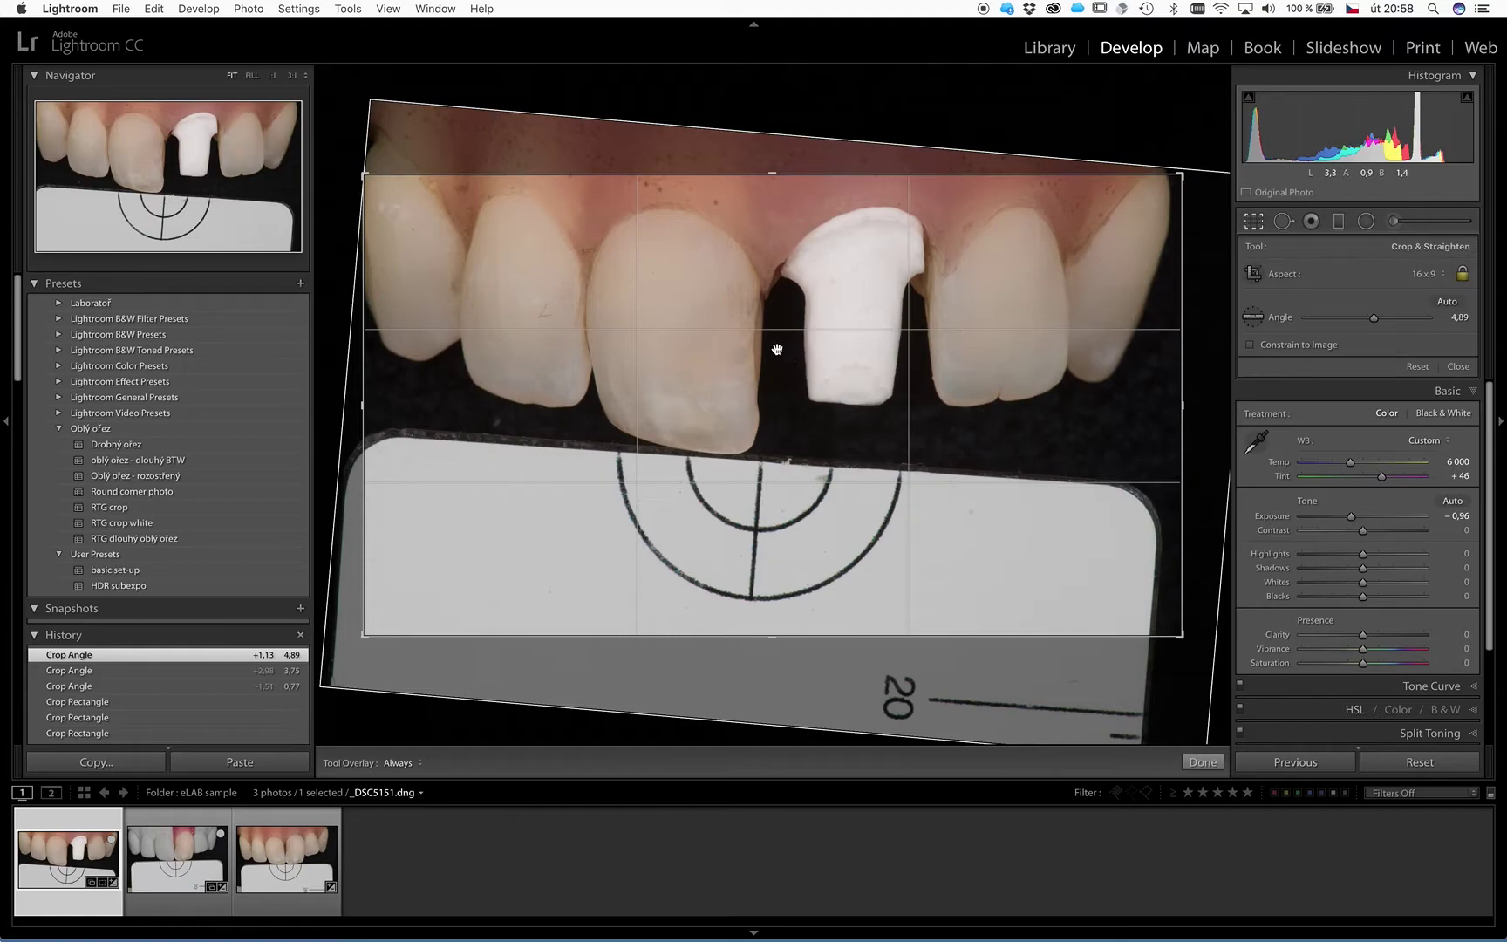
- Tighten the 16 x 9 crop around the teeth, then open _DSC5352
{"action": "left_click_drag", "start_coordinate": [777, 358], "coordinate": [778, 366]}
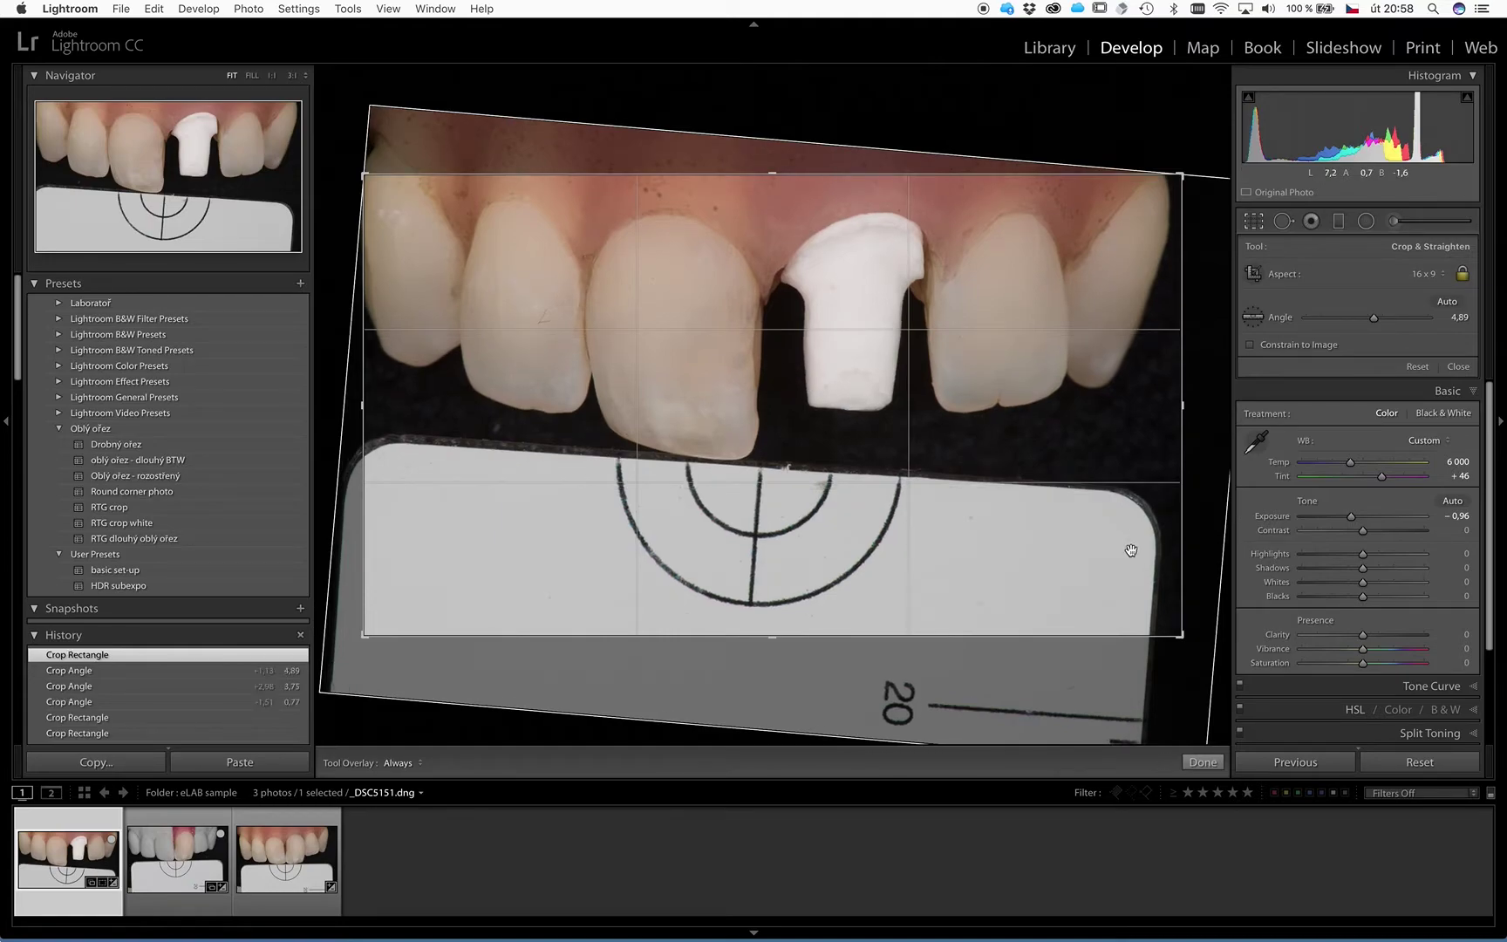
{"action": "mouse_move", "coordinate": [1173, 628]}
{"action": "left_mouse_down"}
{"action": "mouse_move", "coordinate": [1180, 639]}
{"action": "mouse_move", "coordinate": [1172, 628]}
{"action": "left_mouse_up"}
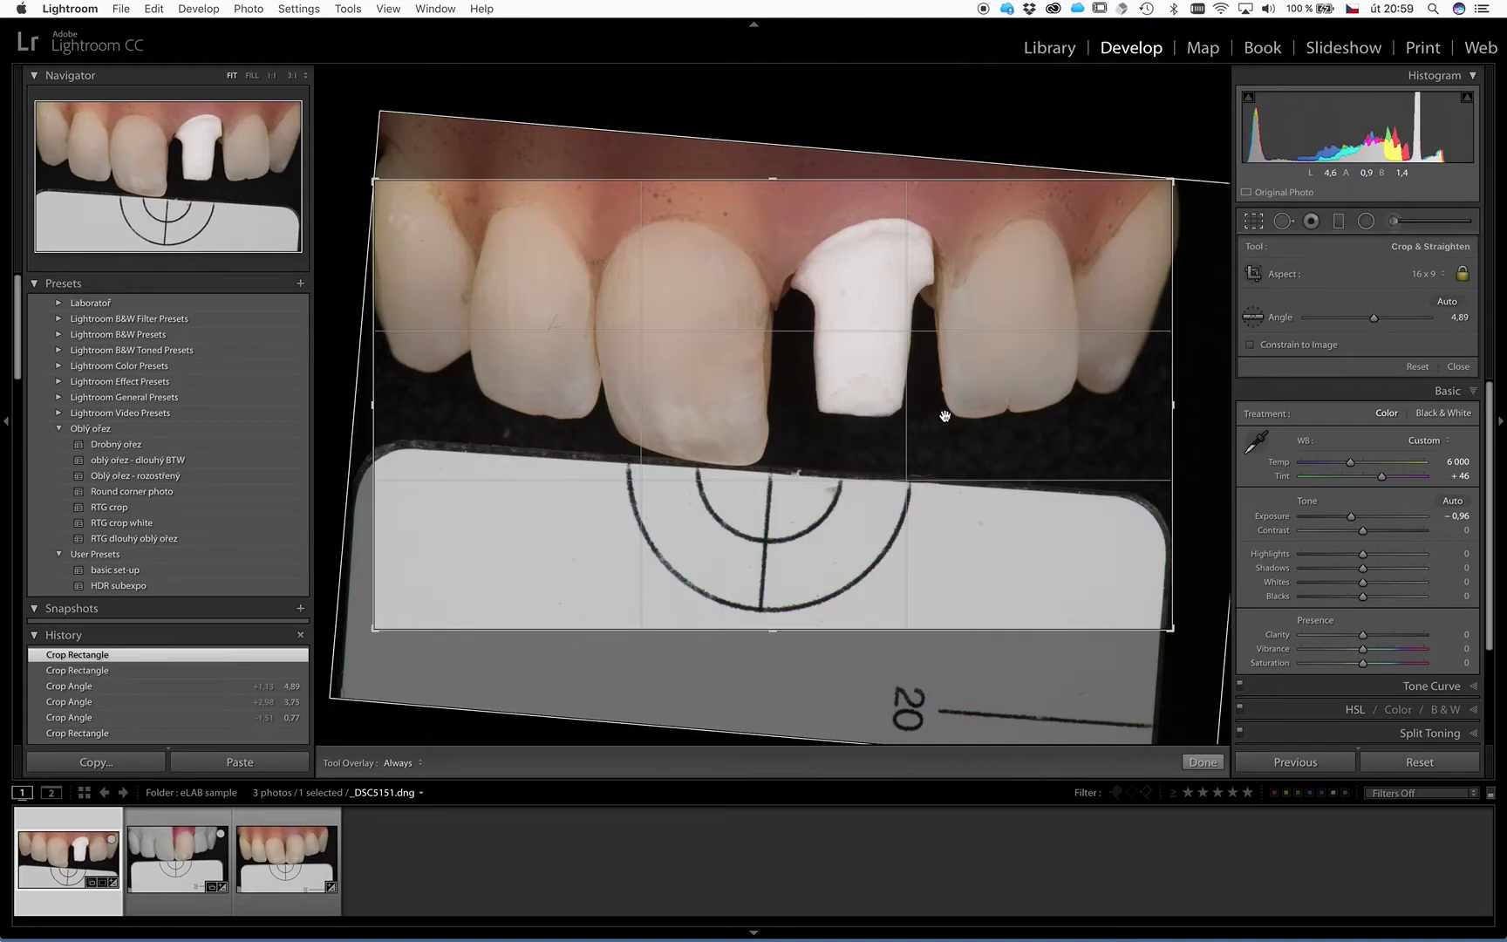
{"action": "left_click_drag", "start_coordinate": [805, 387], "coordinate": [794, 390]}
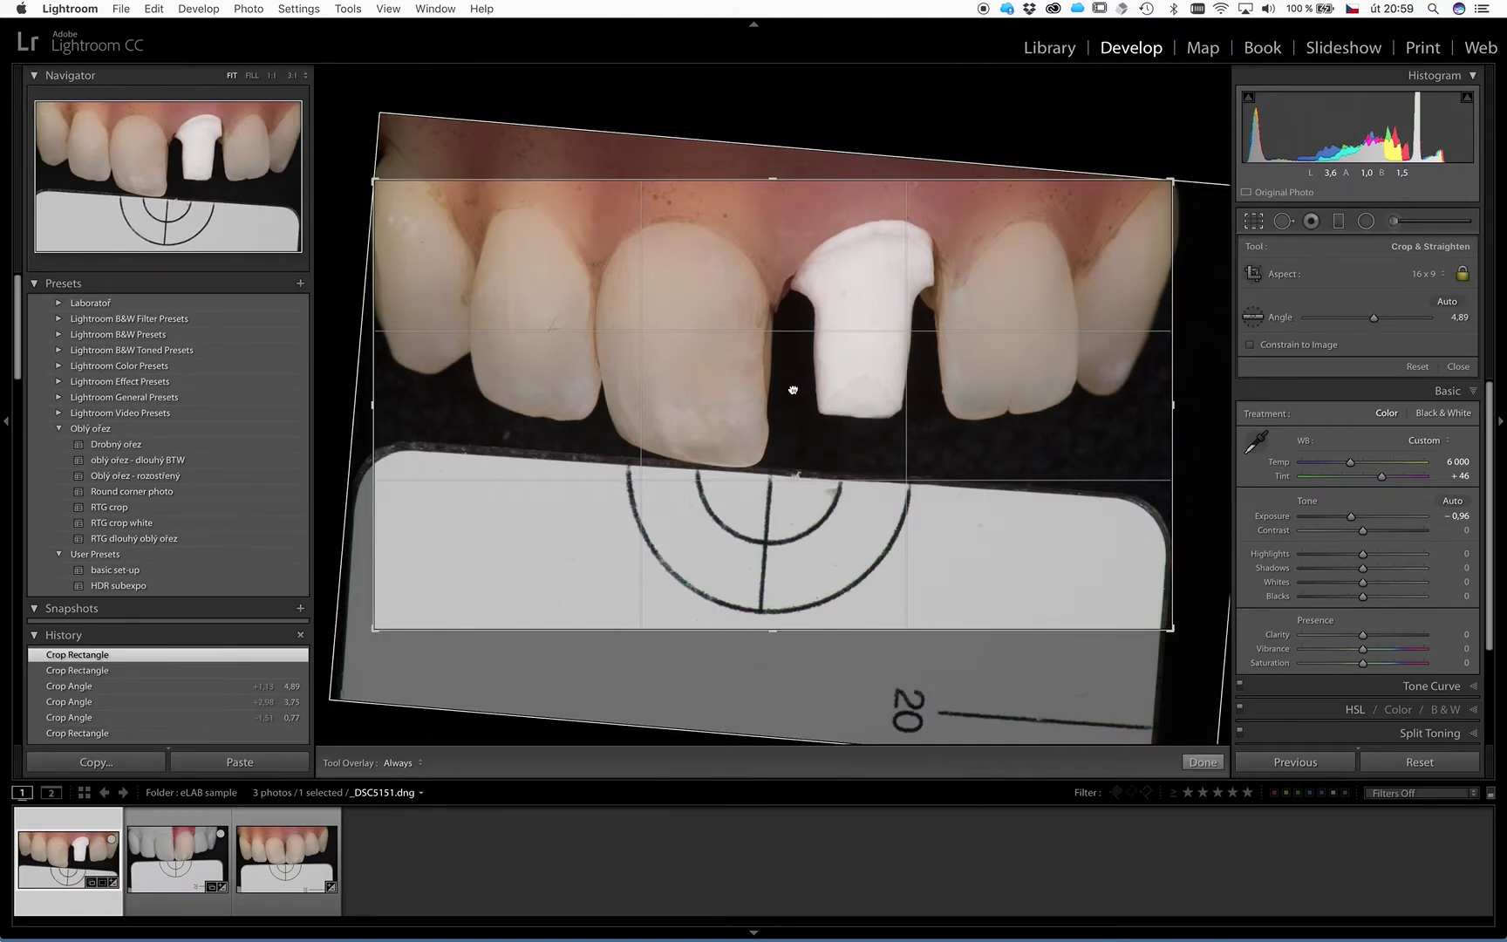
{"action": "left_click_drag", "start_coordinate": [772, 623], "coordinate": [773, 611]}
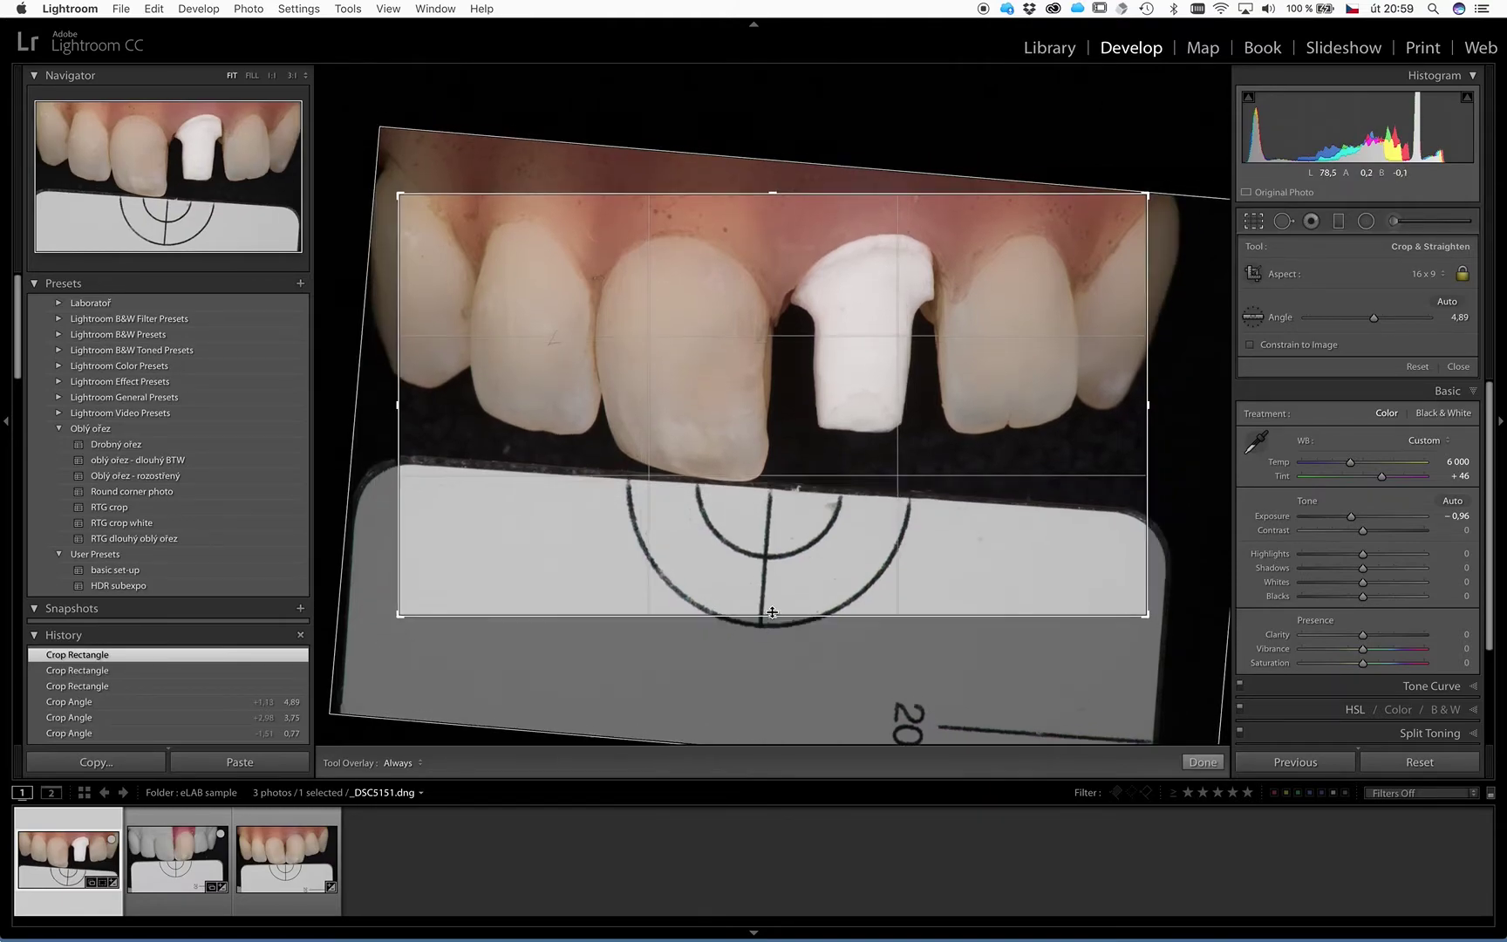
{"action": "left_click_drag", "start_coordinate": [784, 542], "coordinate": [789, 549]}
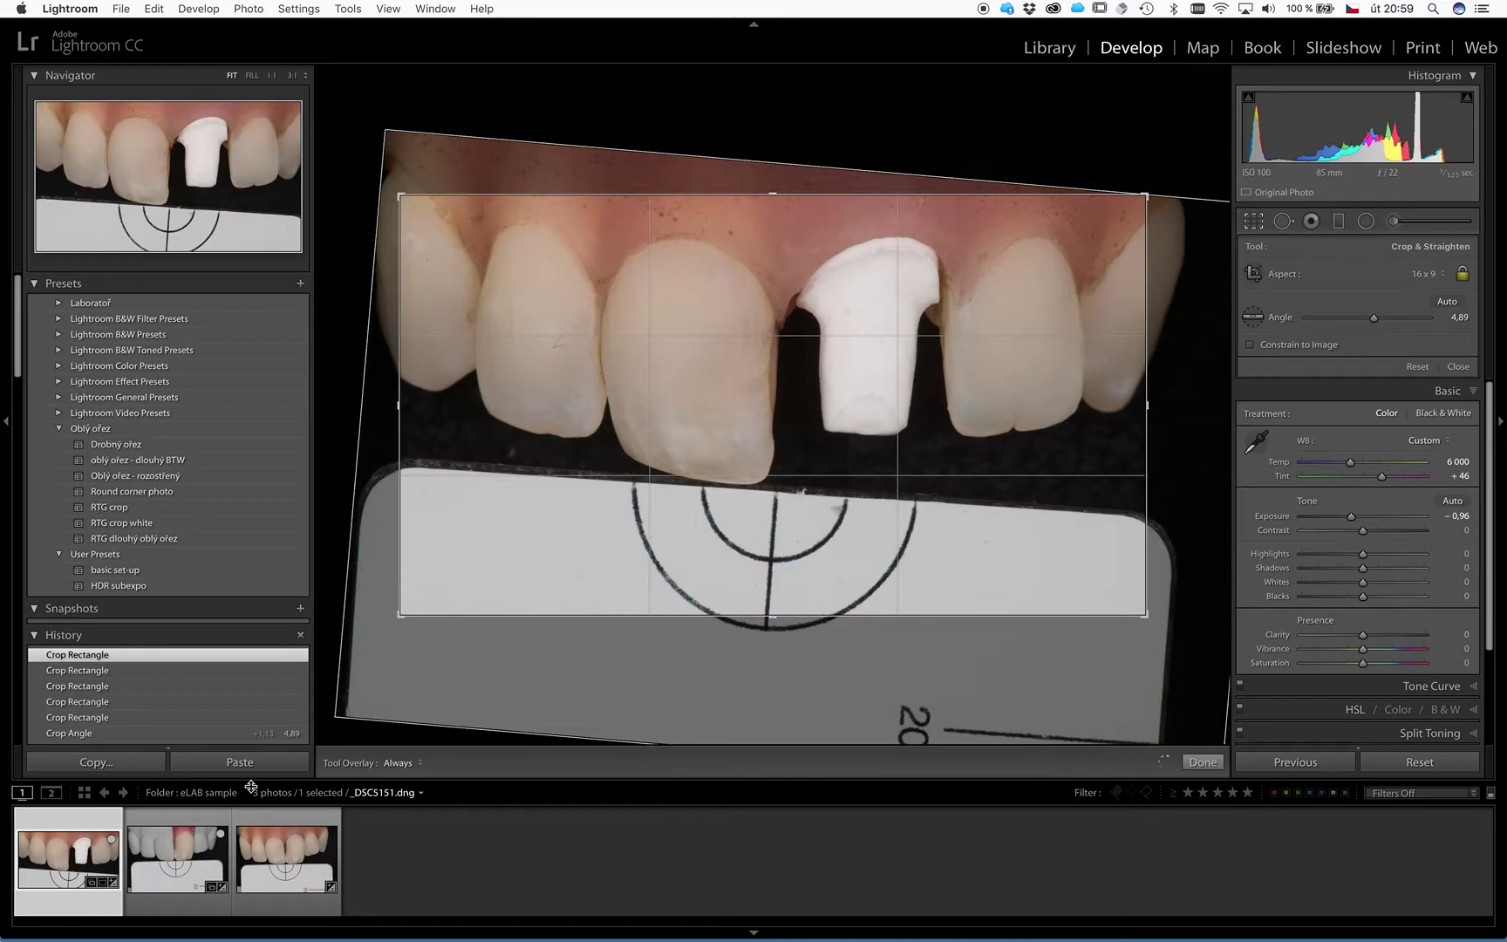
{"action": "left_click", "coordinate": [172, 875]}
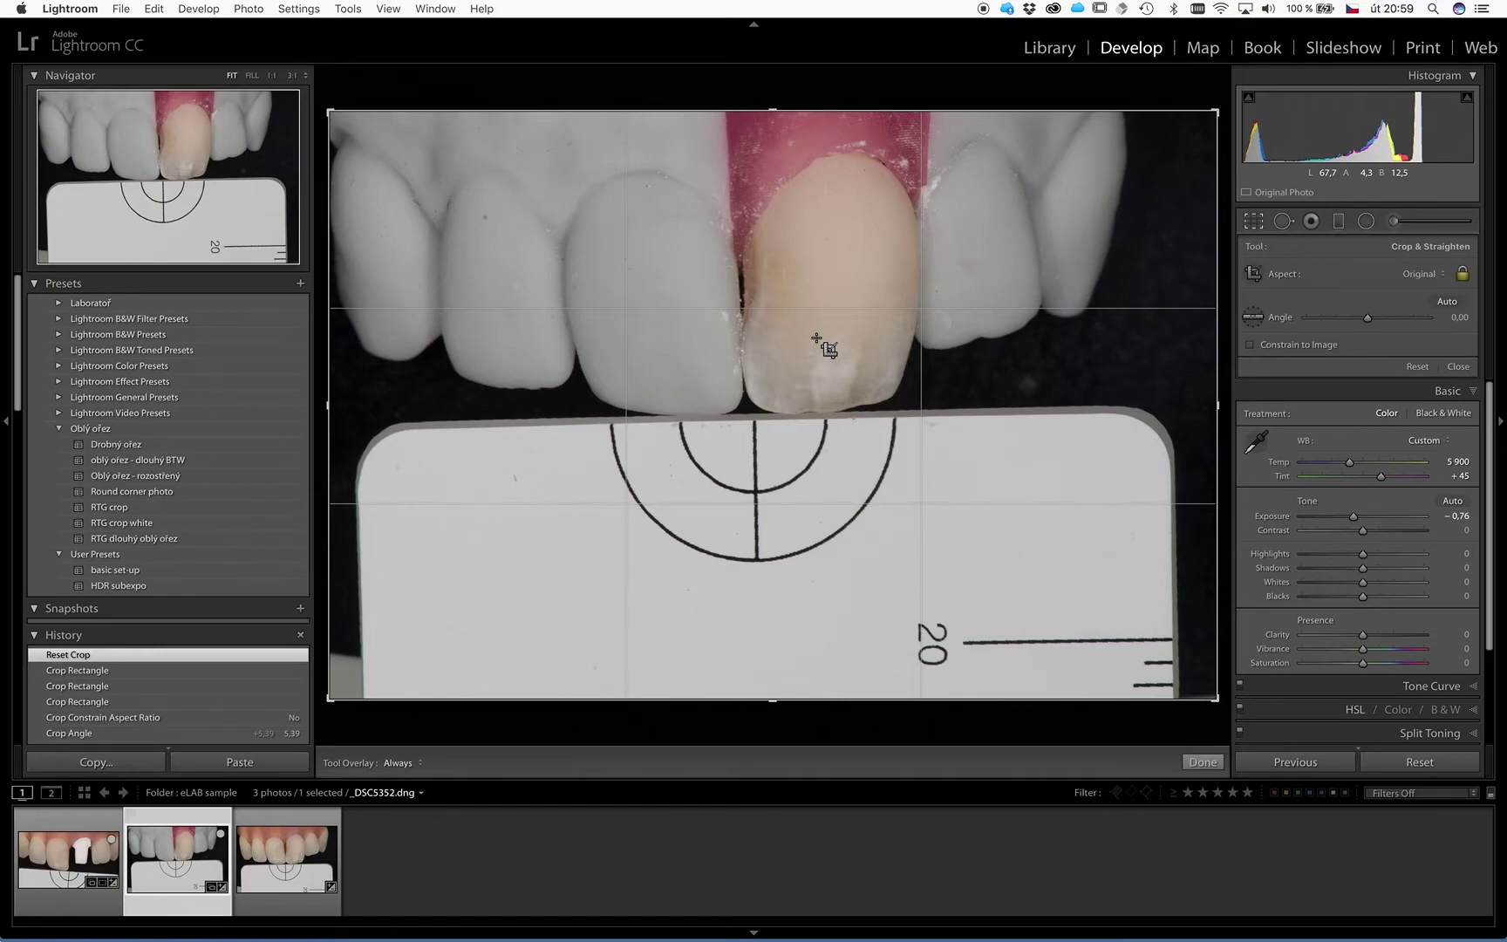
- Straighten _DSC5352 5.84° and give it an unlocked tall crop around the single crown
{"action": "key", "text": "super"}
{"action": "left_click_drag", "start_coordinate": [544, 389], "coordinate": [965, 347]}
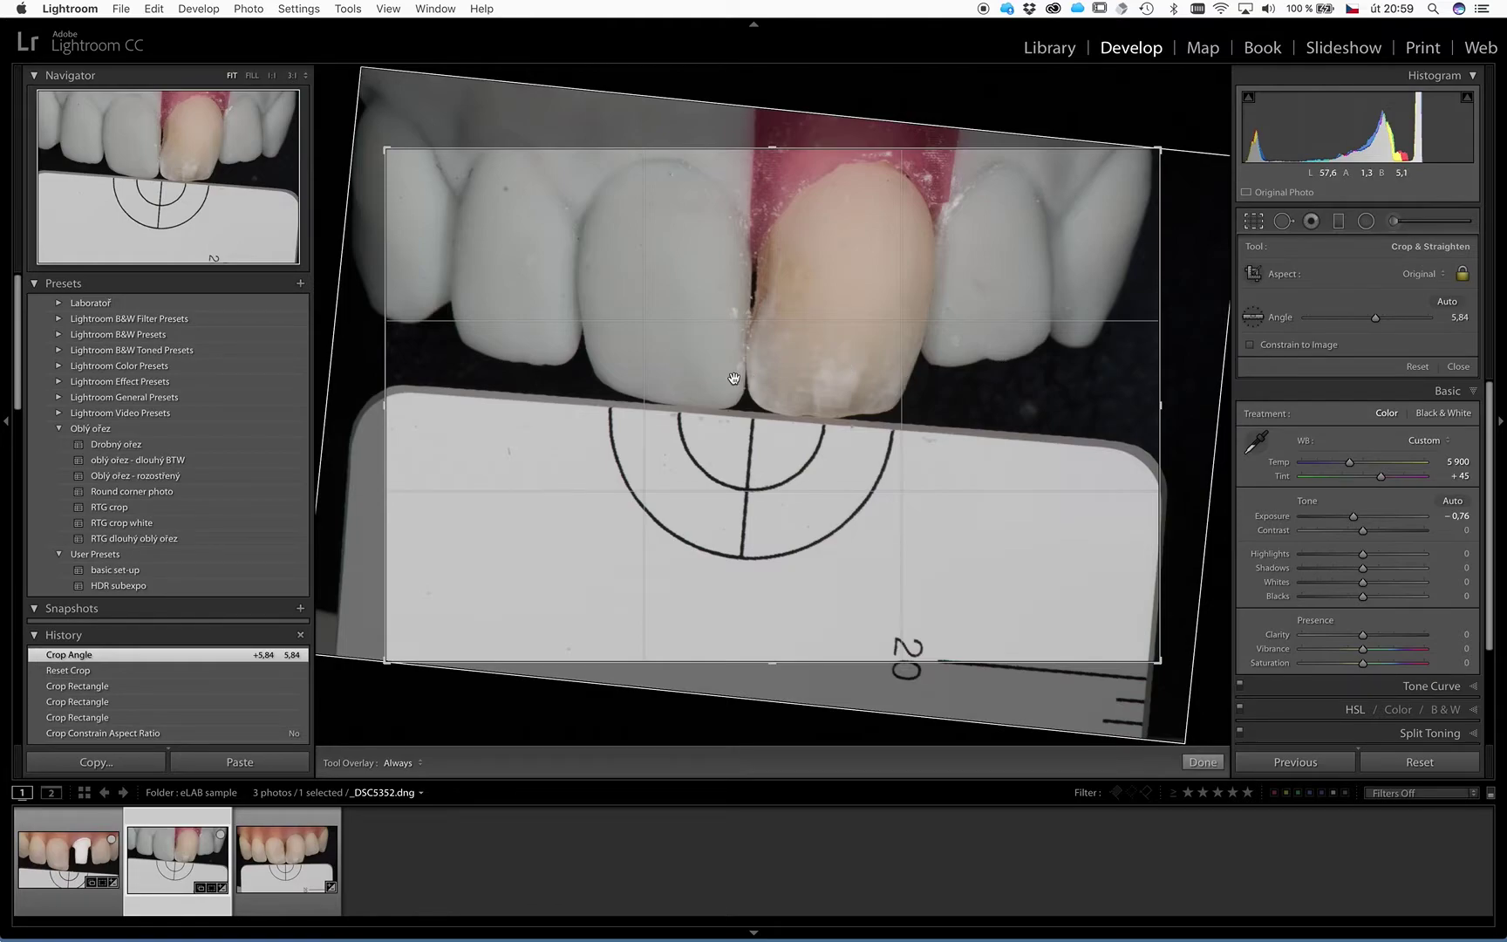
{"action": "left_click", "coordinate": [1463, 273]}
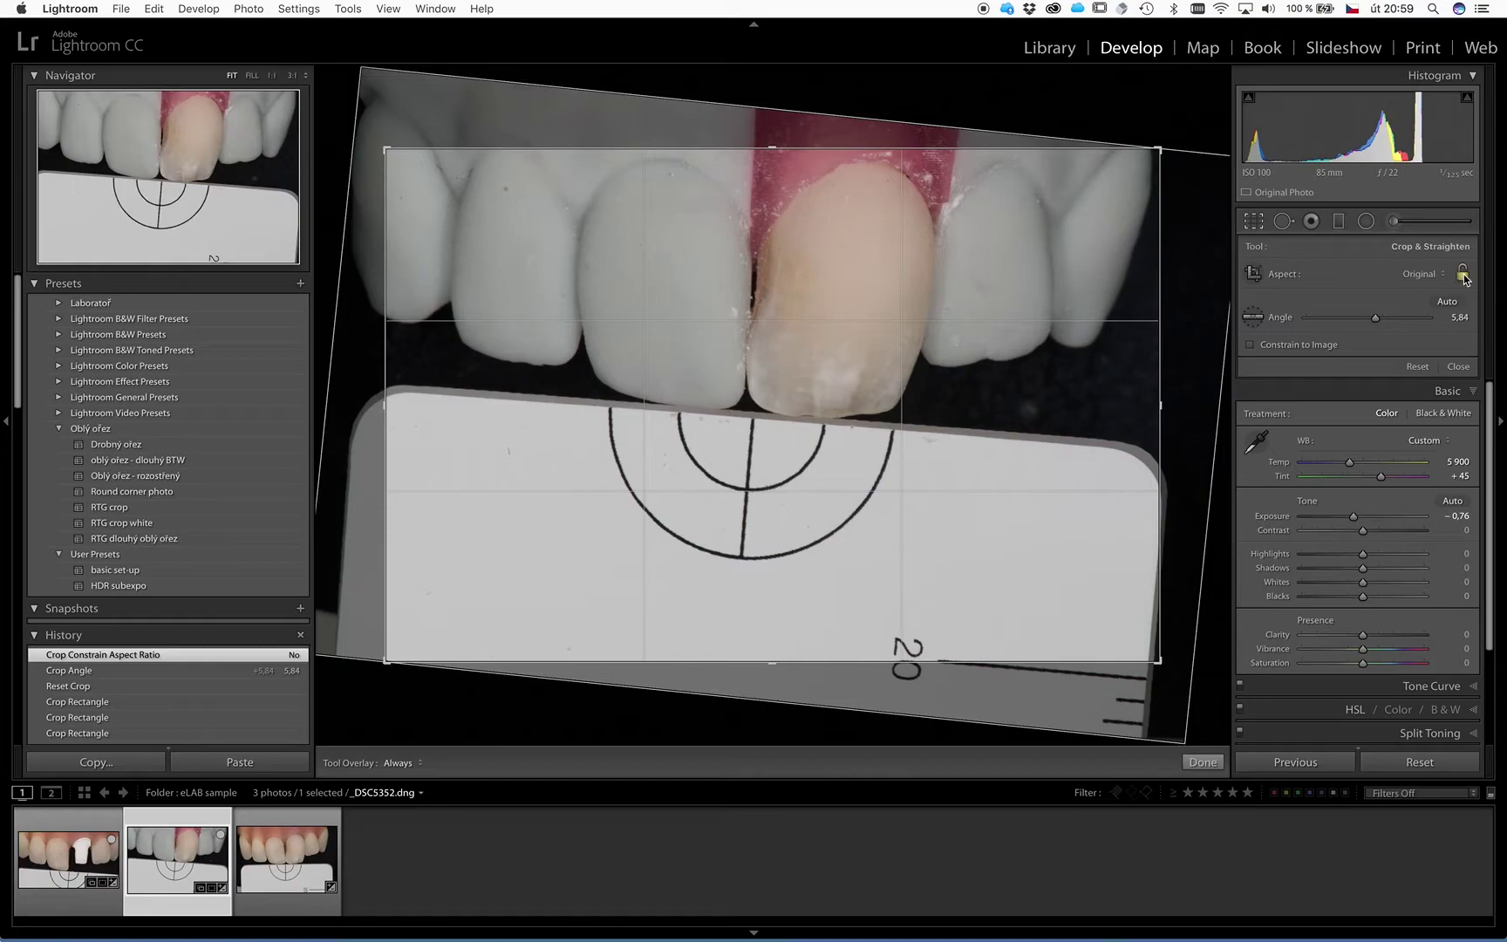
{"action": "left_click_drag", "start_coordinate": [386, 660], "coordinate": [568, 577]}
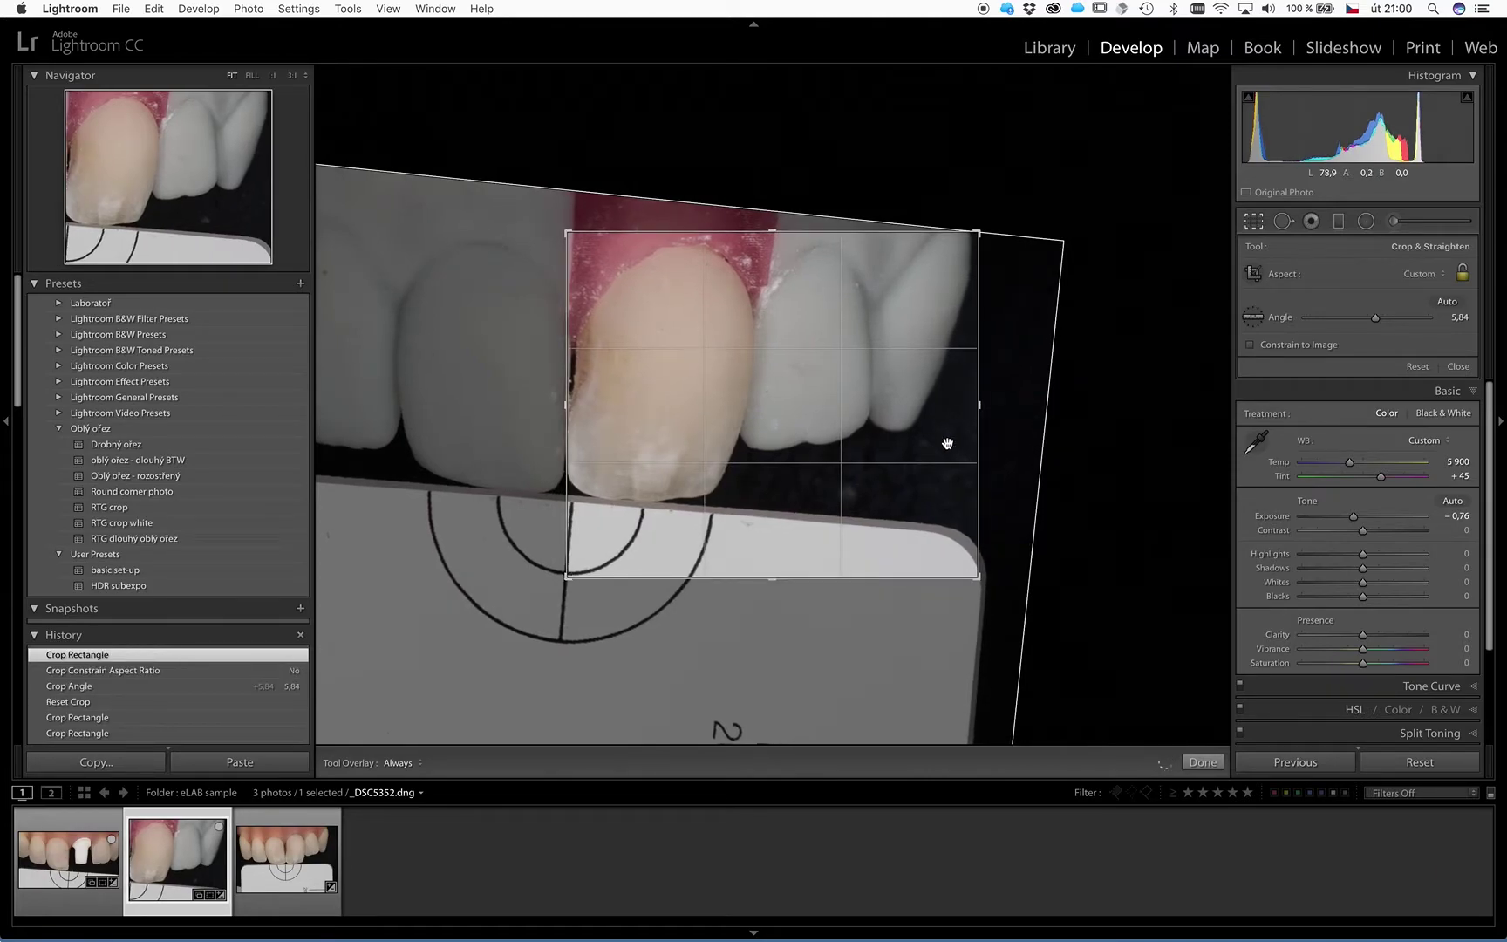
{"action": "left_click_drag", "start_coordinate": [976, 411], "coordinate": [868, 406]}
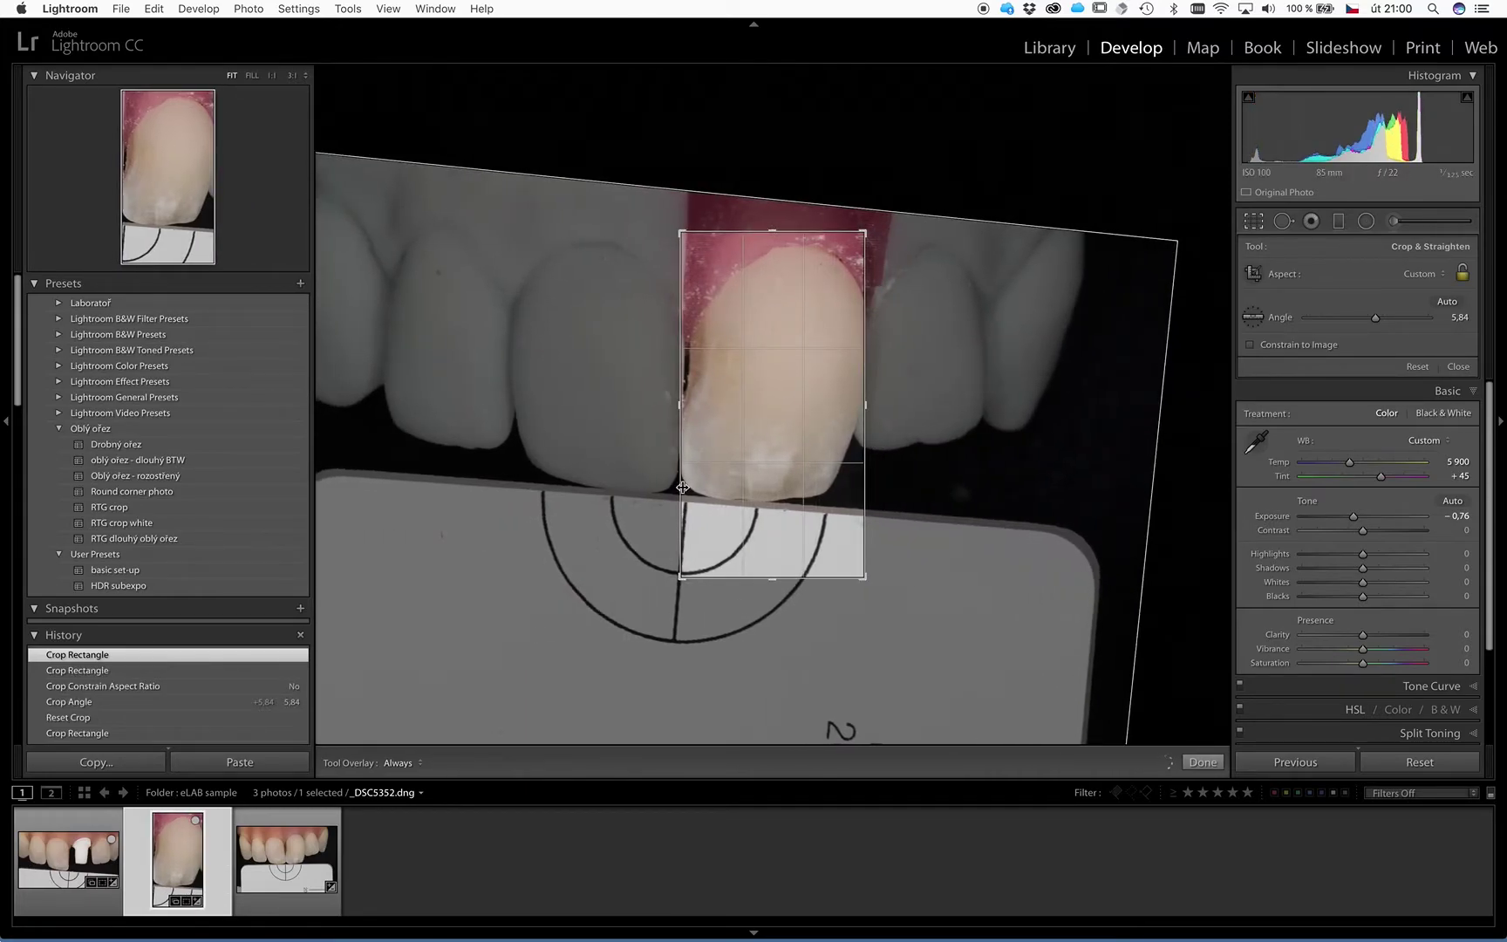
{"action": "left_click_drag", "start_coordinate": [771, 368], "coordinate": [794, 382]}
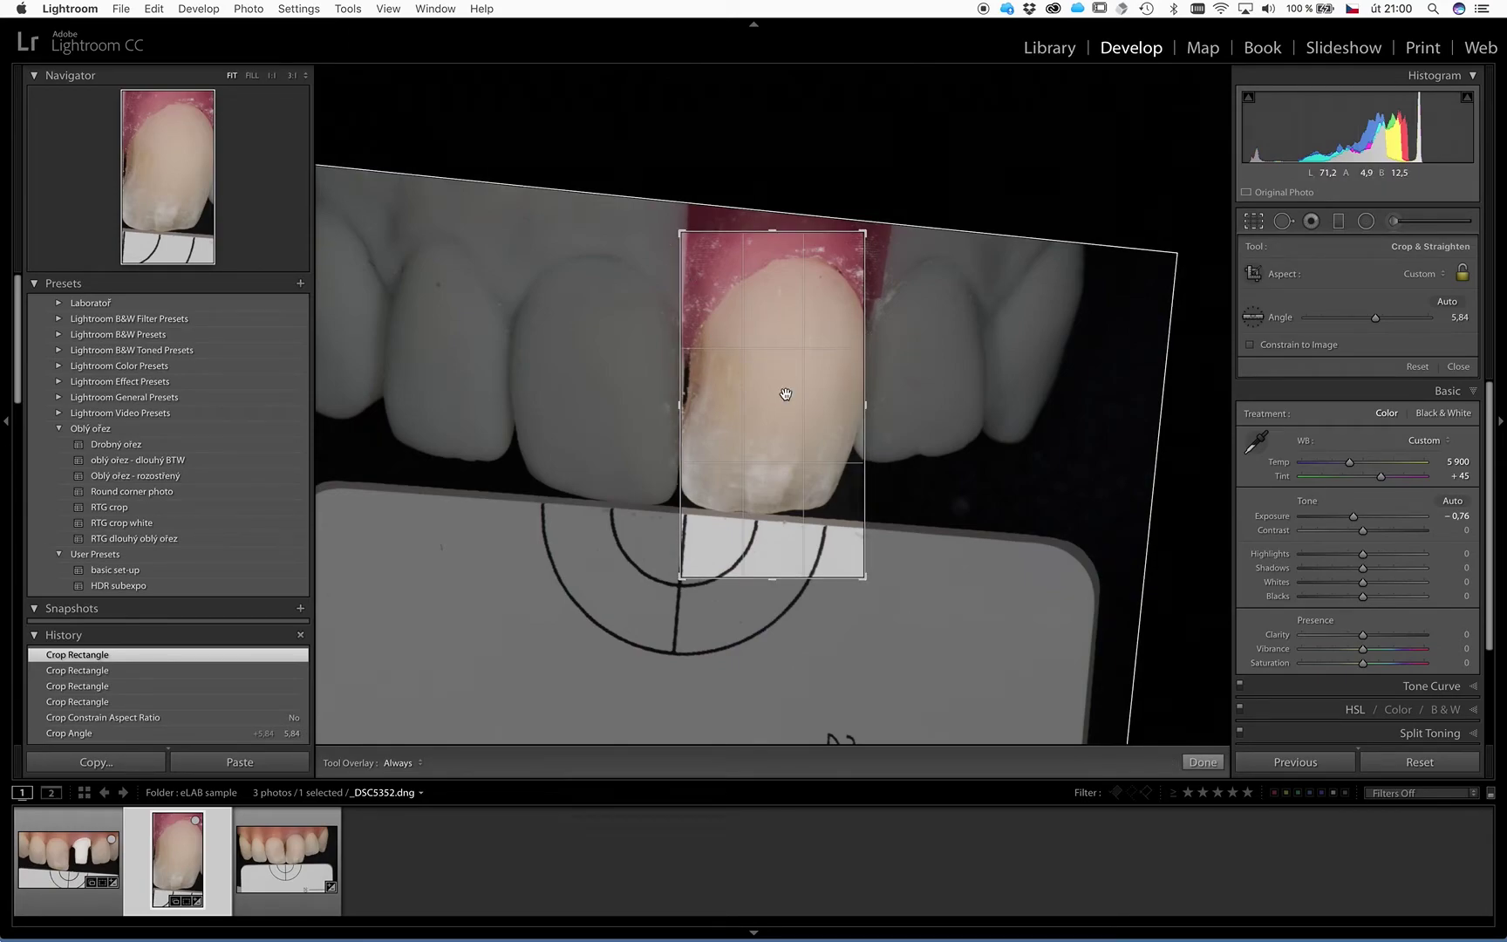
{"action": "key", "text": "g"}
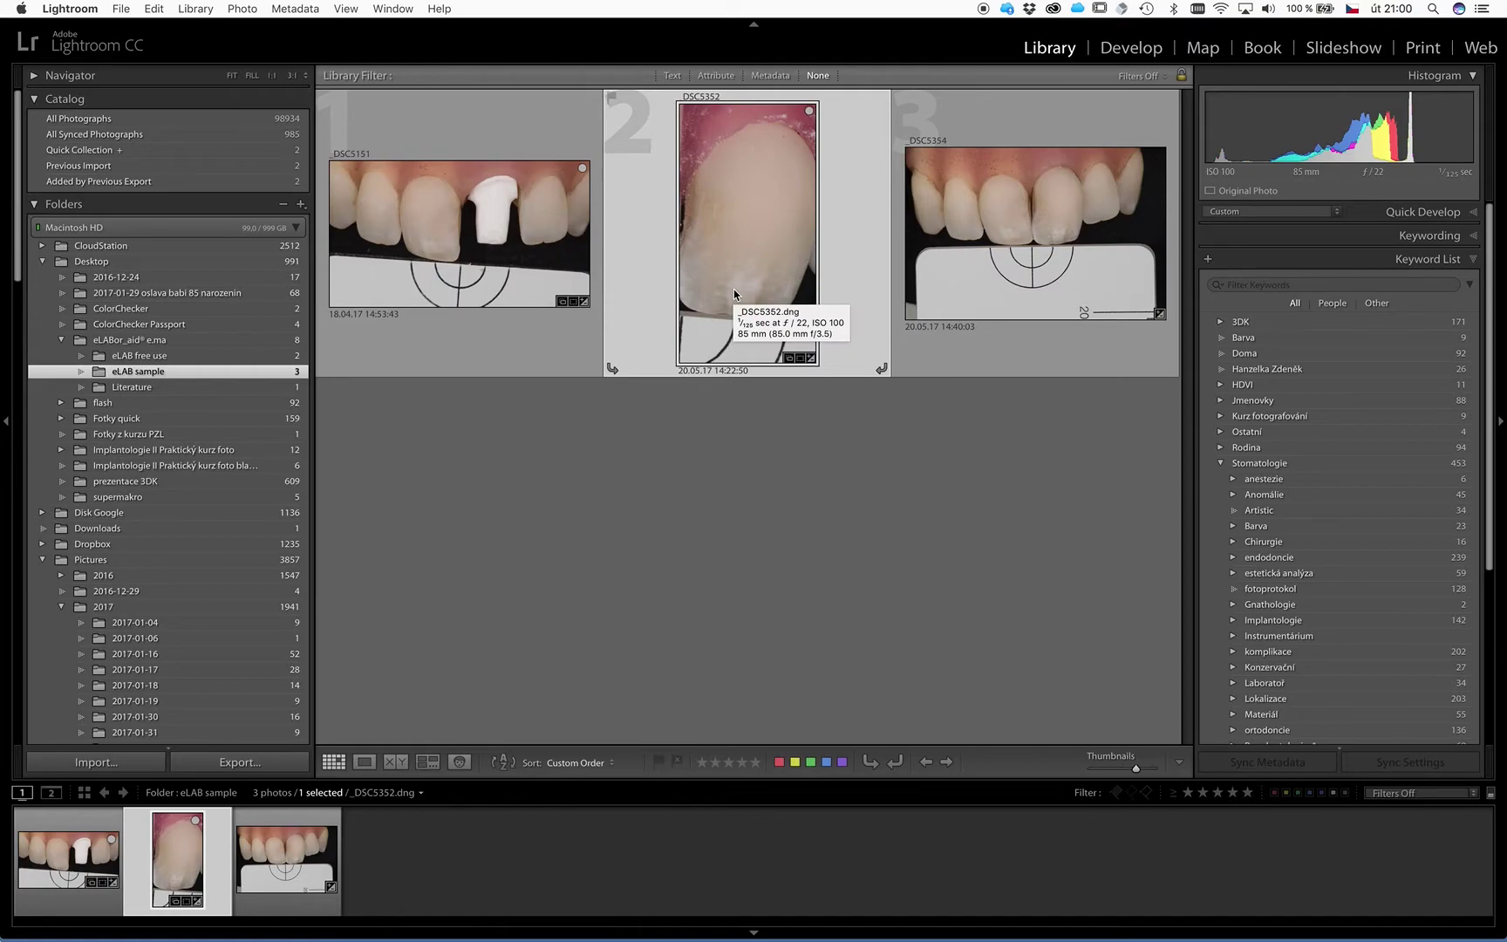
- In Print, apply the (1) 4 x 6 Lightroom template and turn off Custom File Dimensions
{"action": "left_click", "coordinate": [1424, 49]}
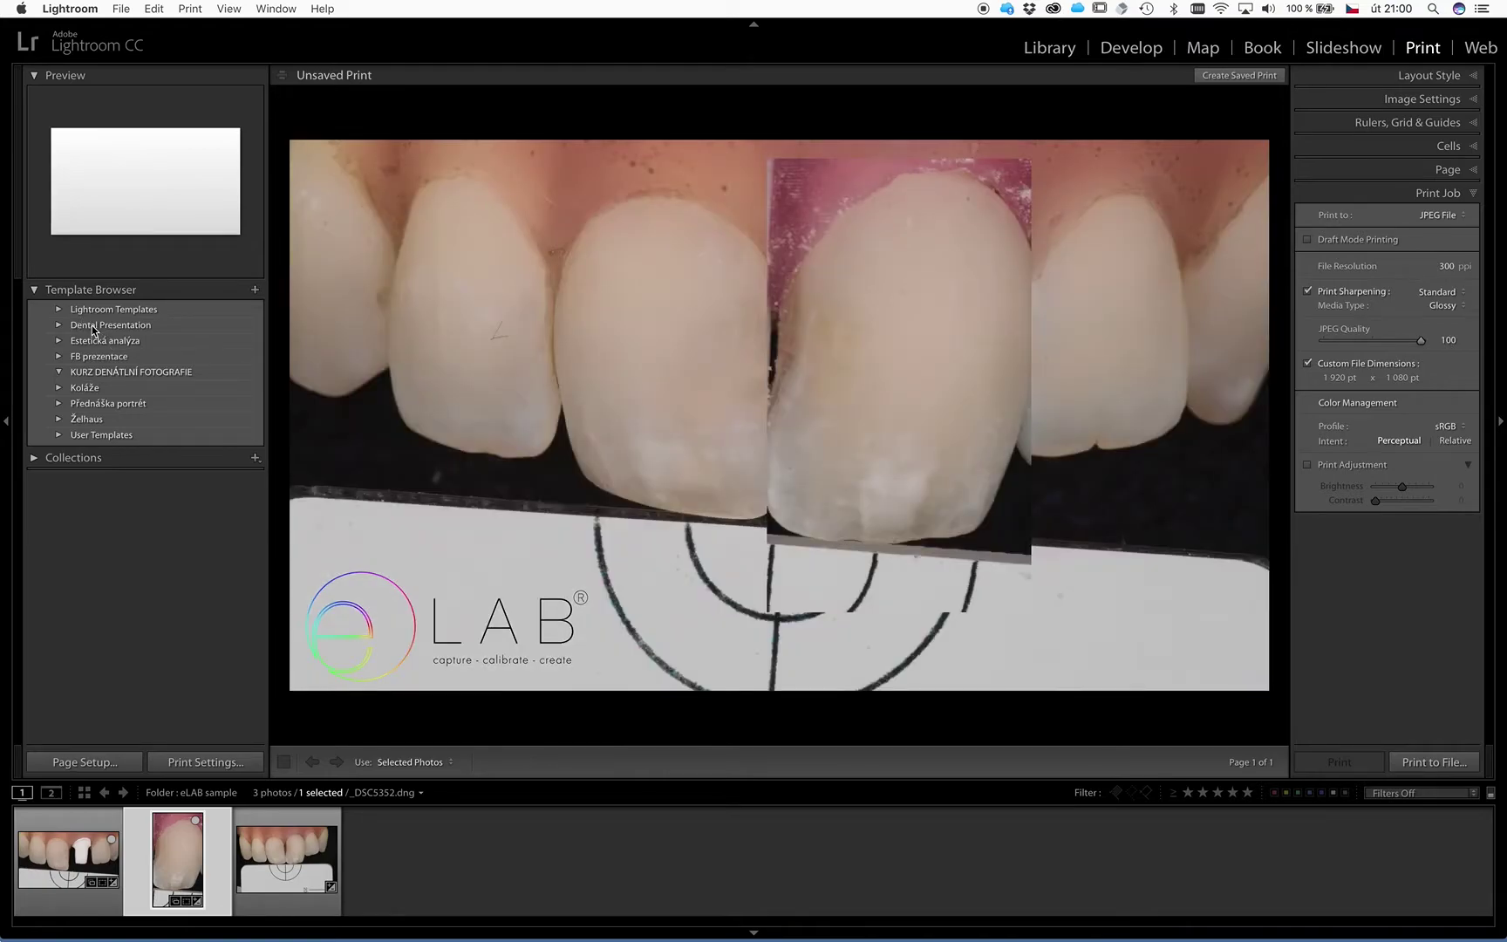
{"action": "left_click", "coordinate": [87, 309]}
{"action": "left_click", "coordinate": [106, 325]}
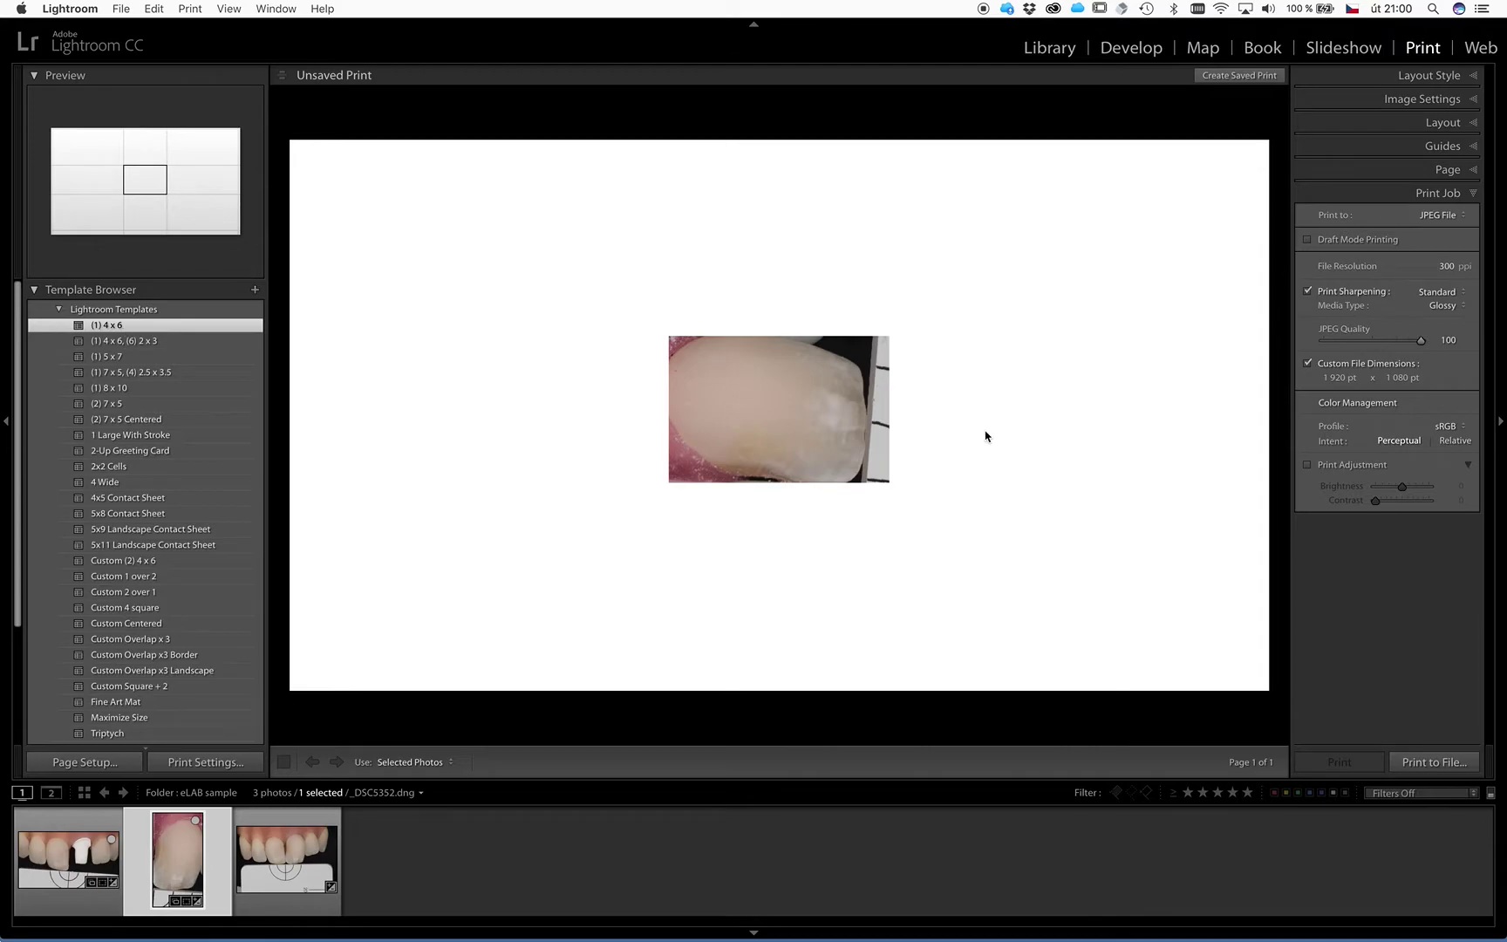
{"action": "left_click", "coordinate": [1312, 365]}
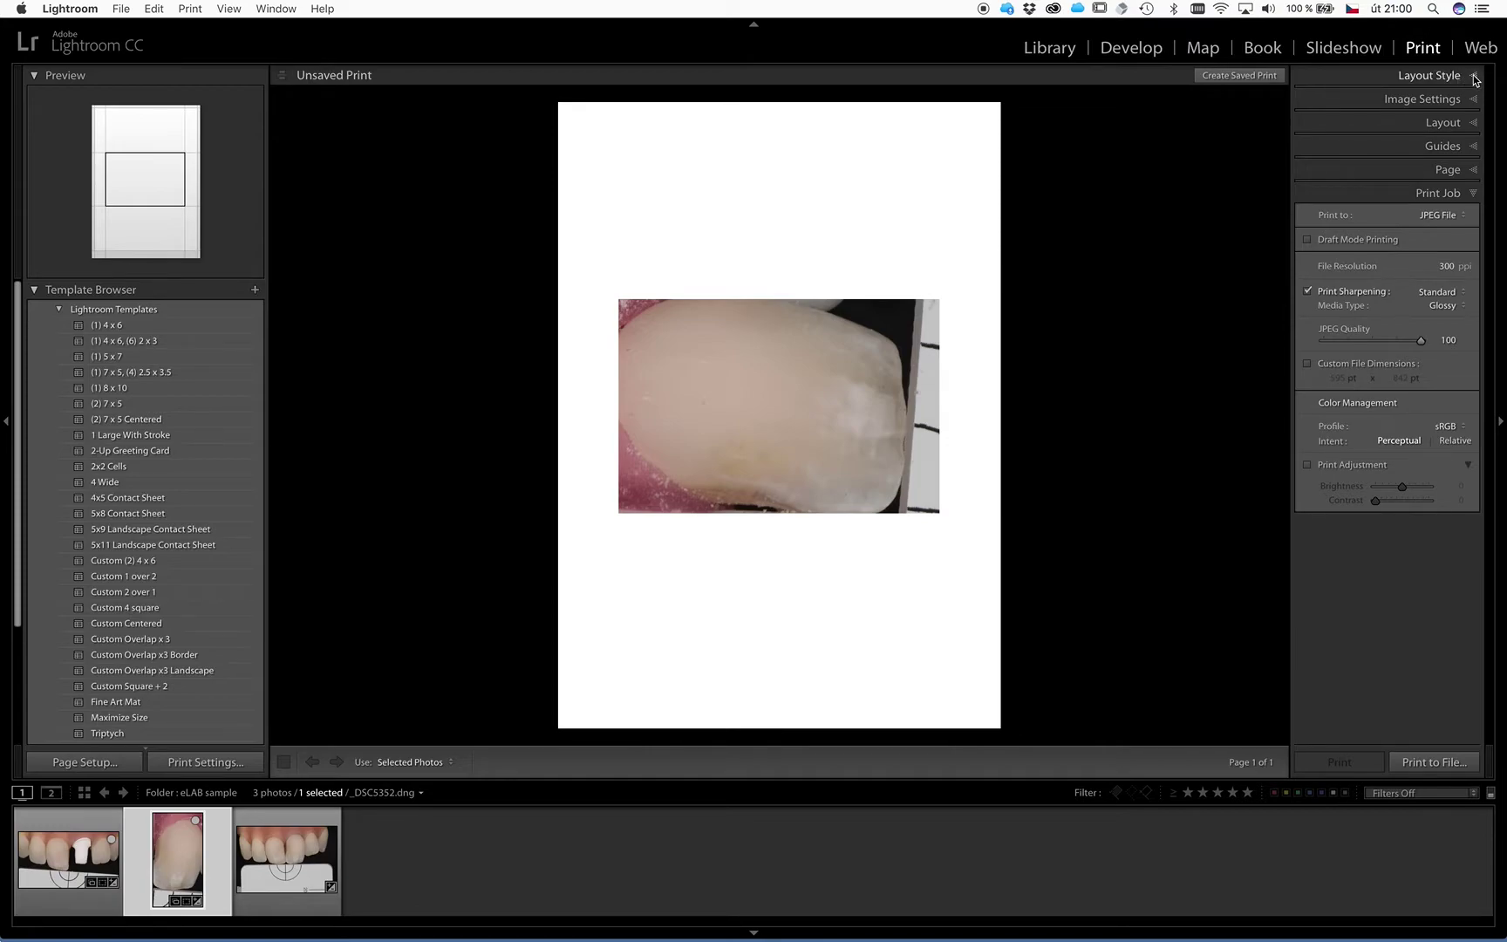
- Choose the Custom Package layout style and delete the tooth photo cell and the remaining cell
{"action": "left_click", "coordinate": [1476, 78]}
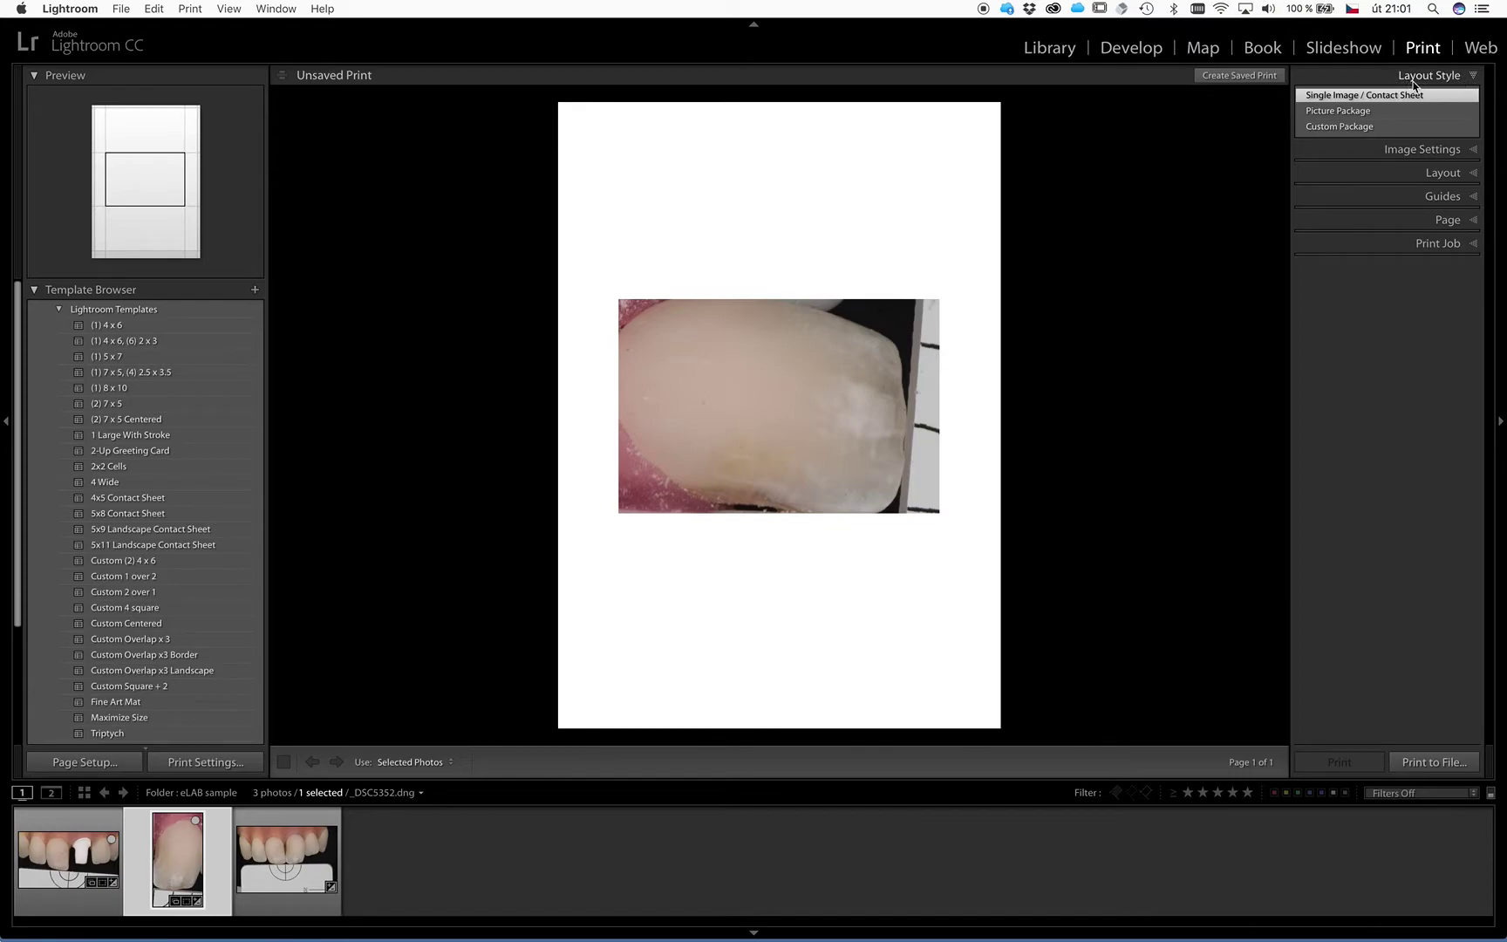
{"action": "left_click", "coordinate": [1333, 129]}
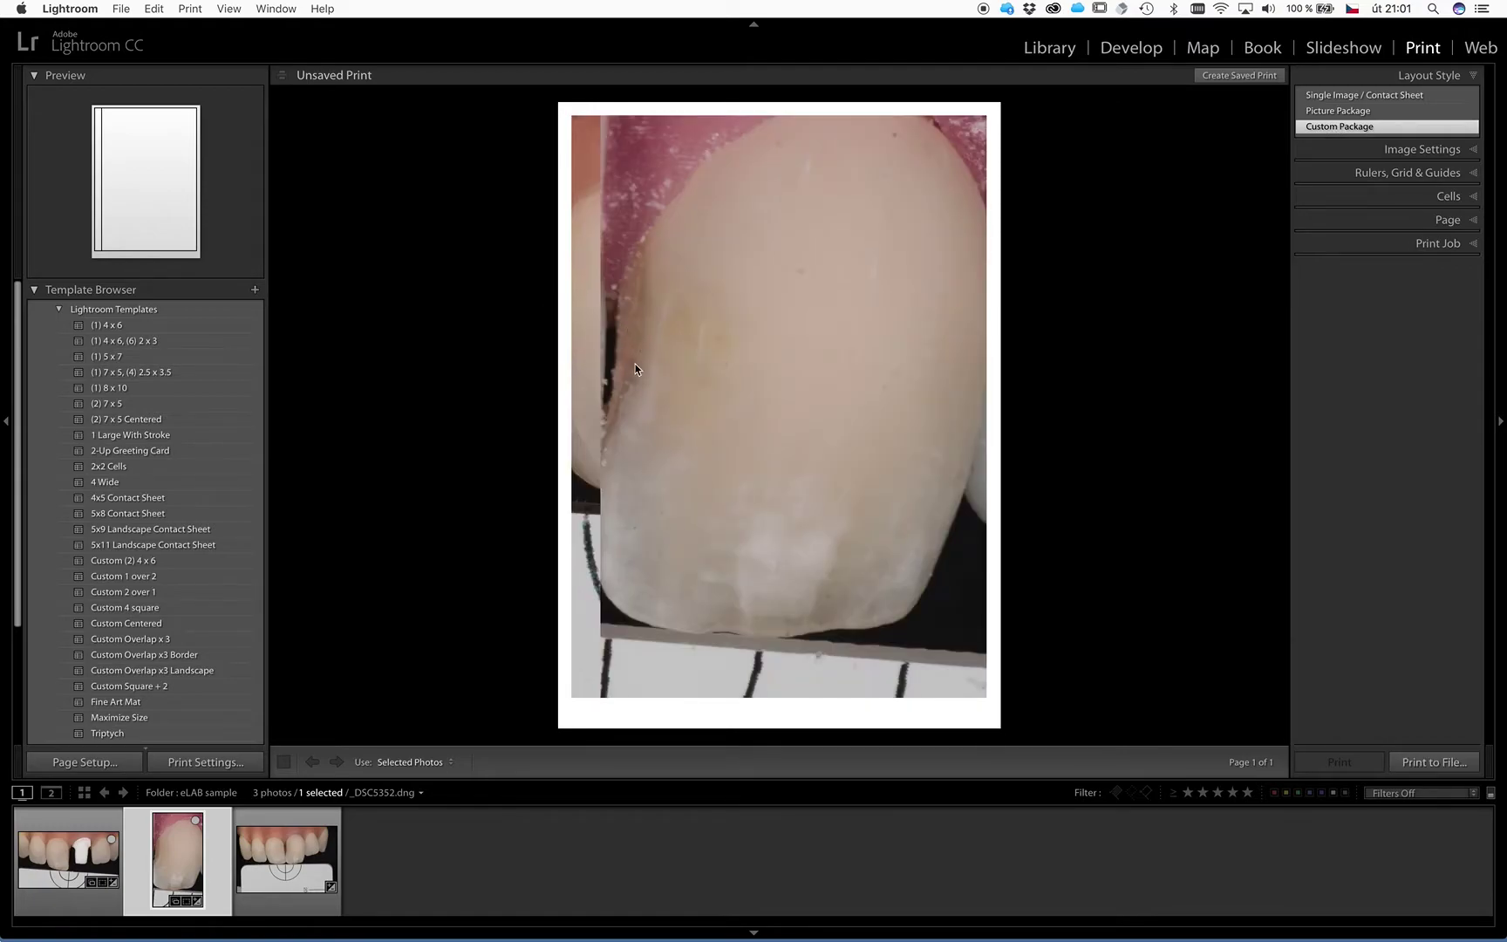
{"action": "left_click", "coordinate": [669, 393]}
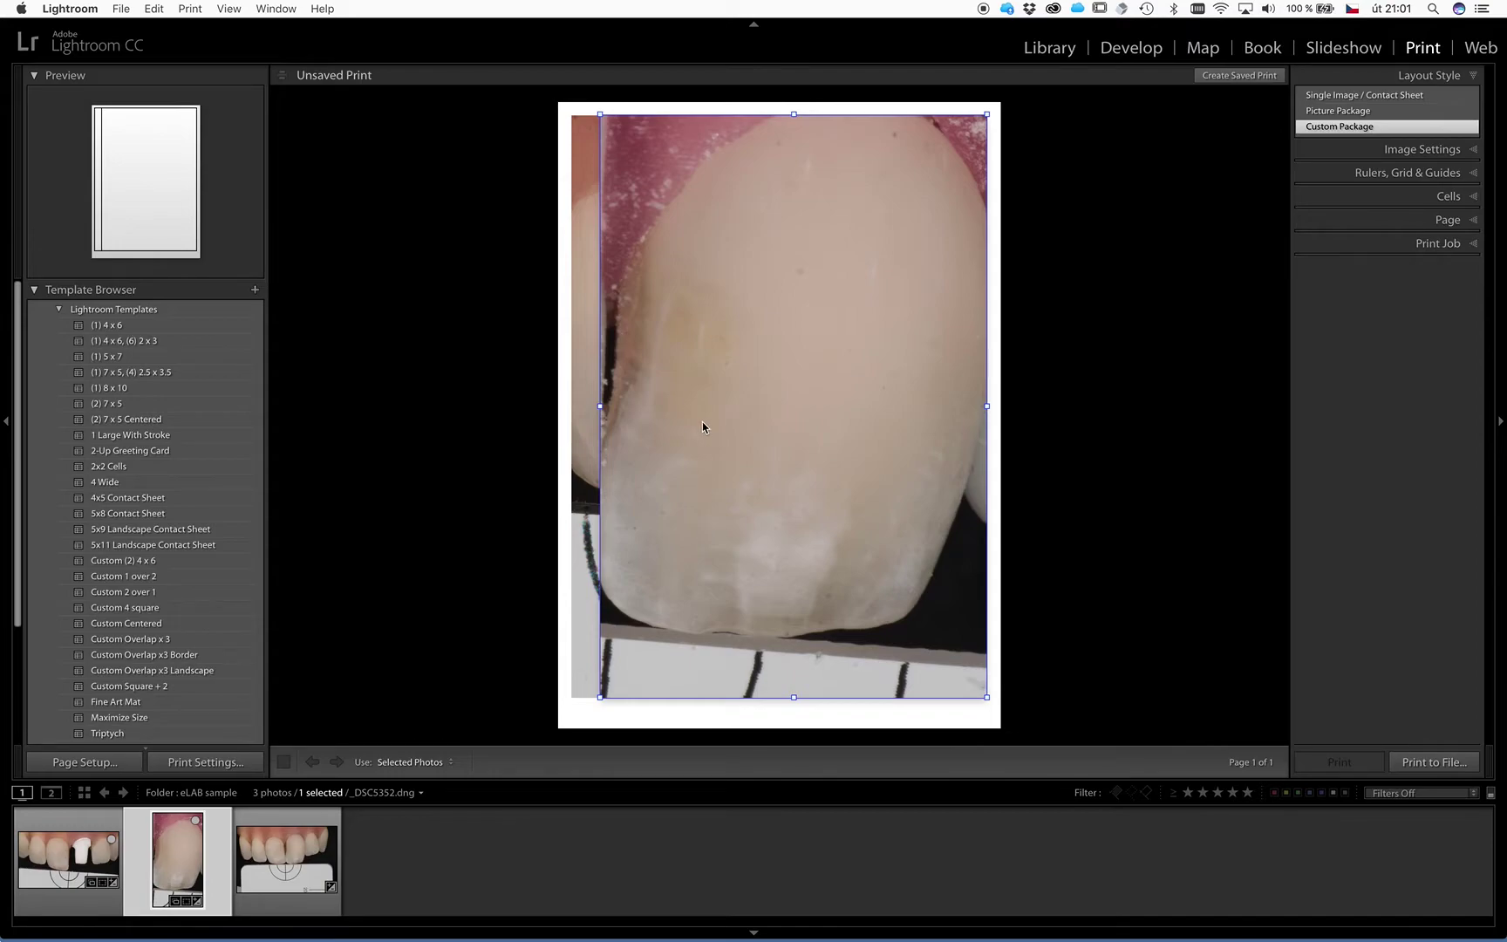
{"action": "key", "text": "BackSpace"}
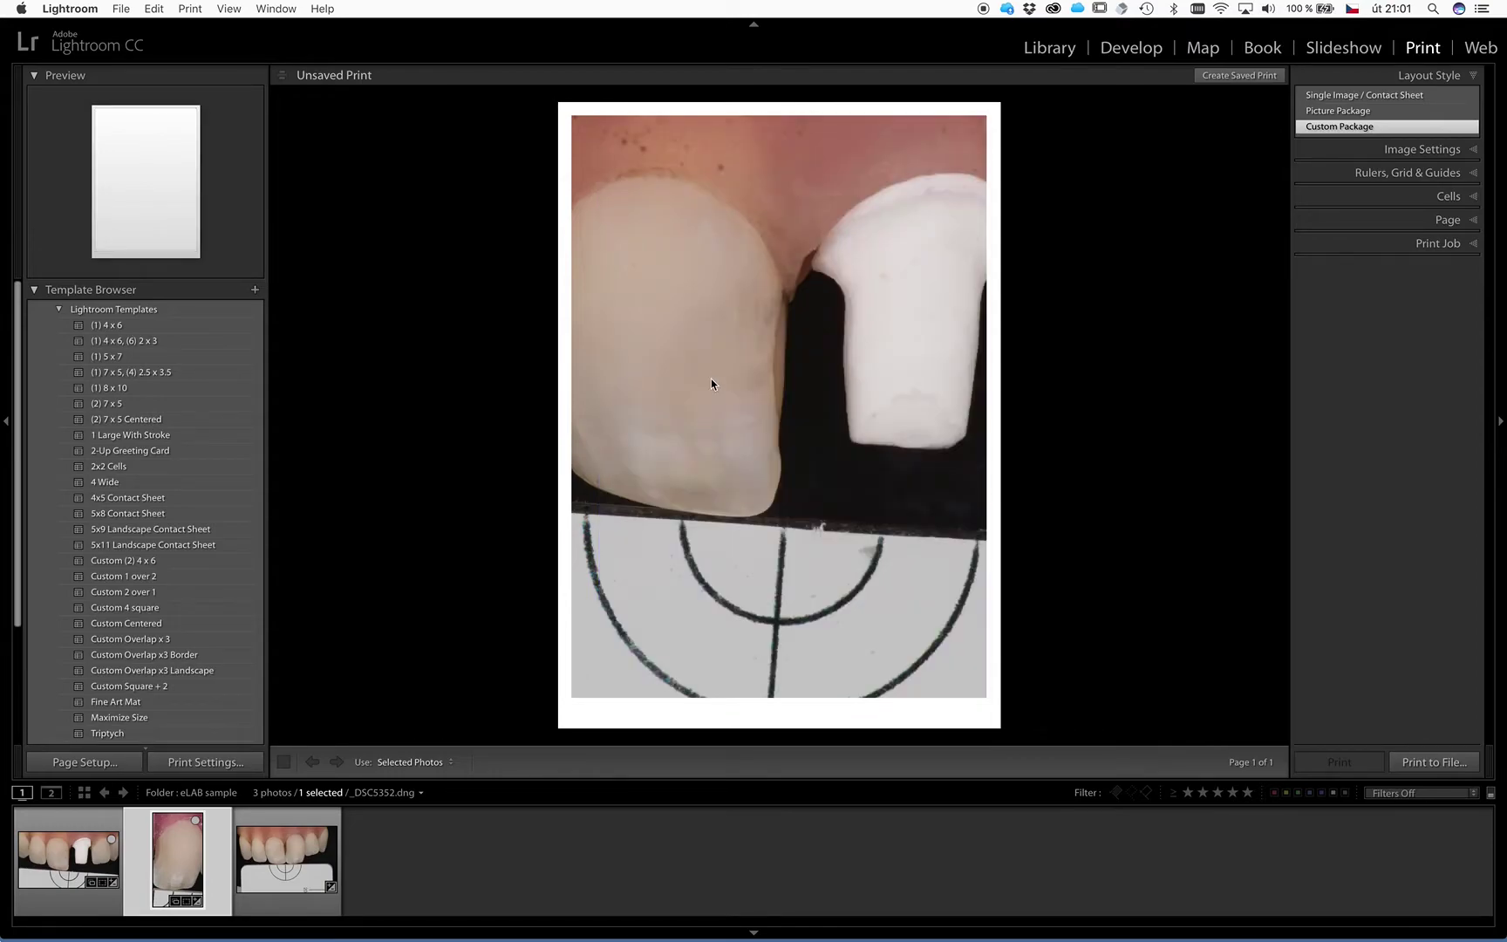
{"action": "left_click", "coordinate": [713, 371]}
{"action": "key", "text": "BackSpace"}
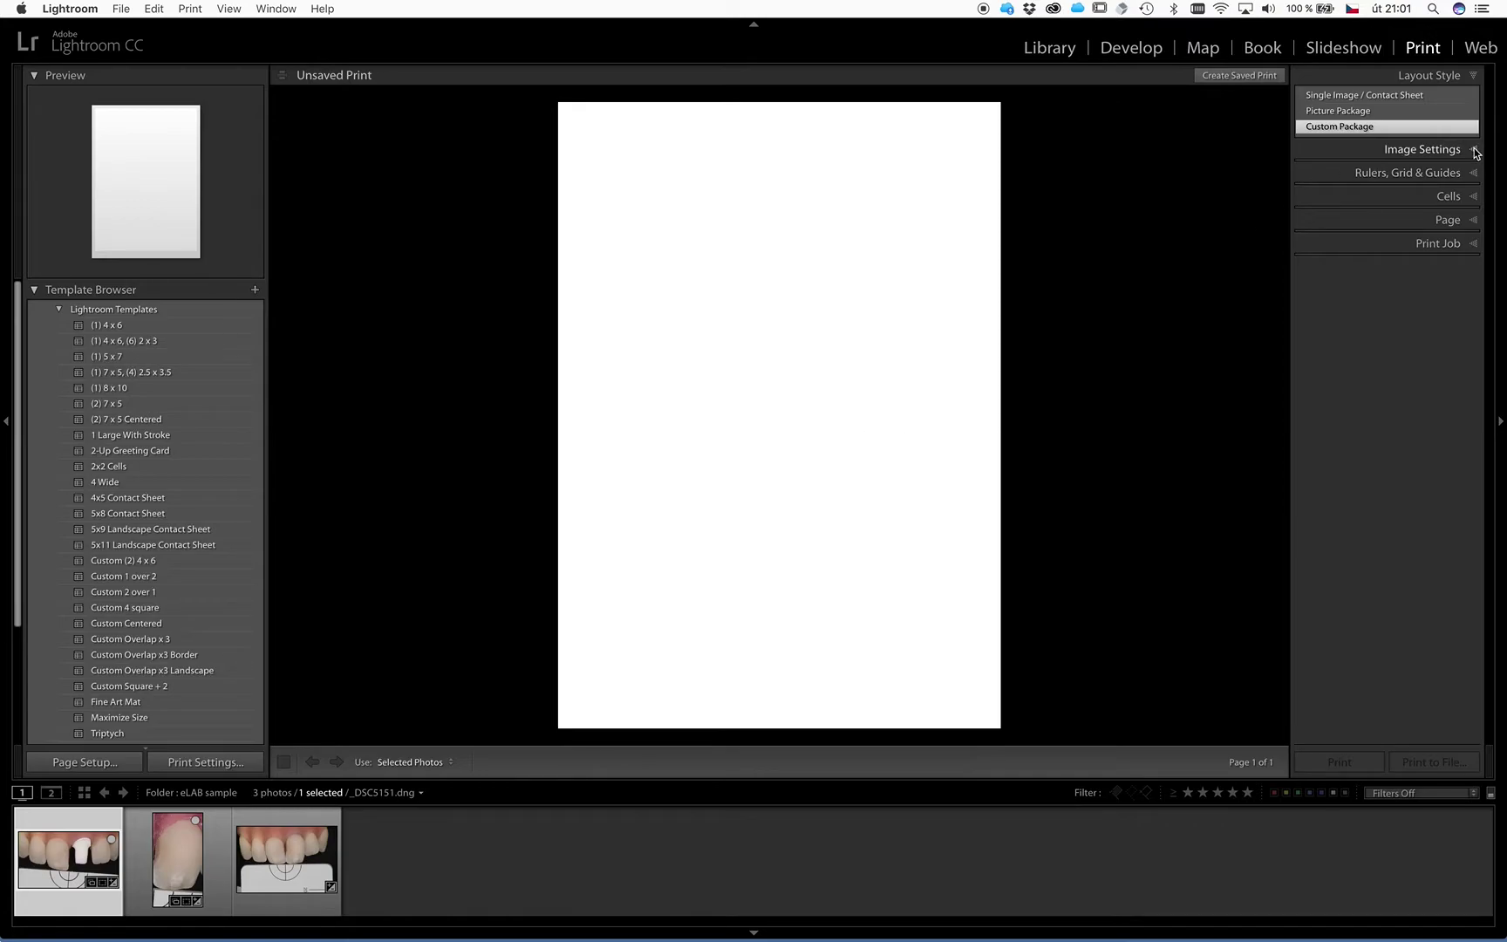
- Set ruler units to Points and grid snap to Off, and leave Show Guides unchecked
{"action": "left_click", "coordinate": [1474, 174]}
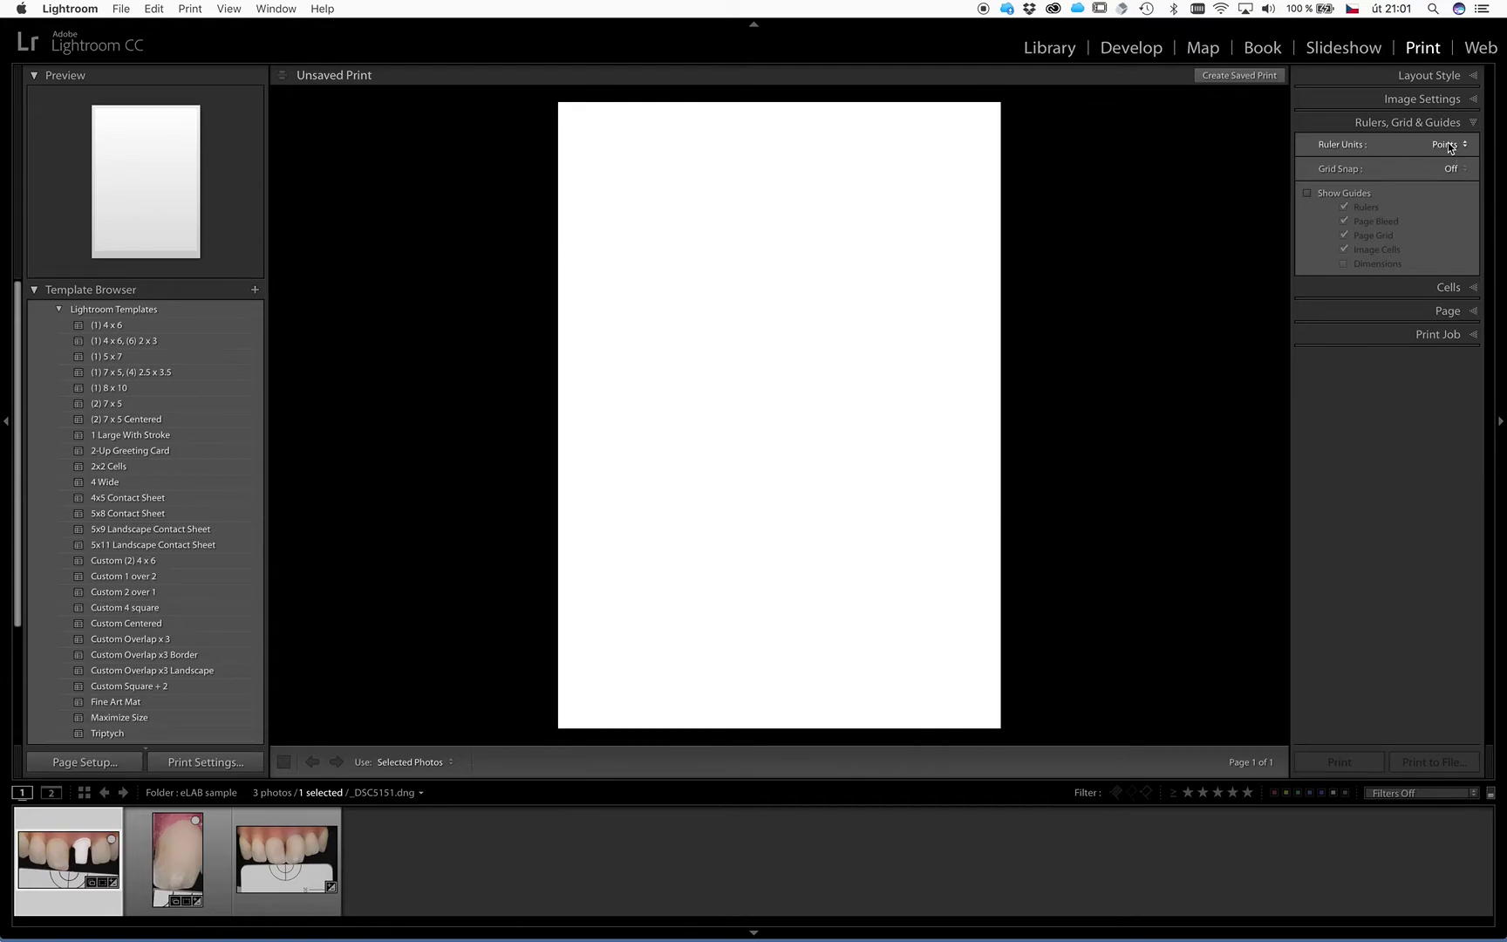
{"action": "left_click", "coordinate": [1451, 146]}
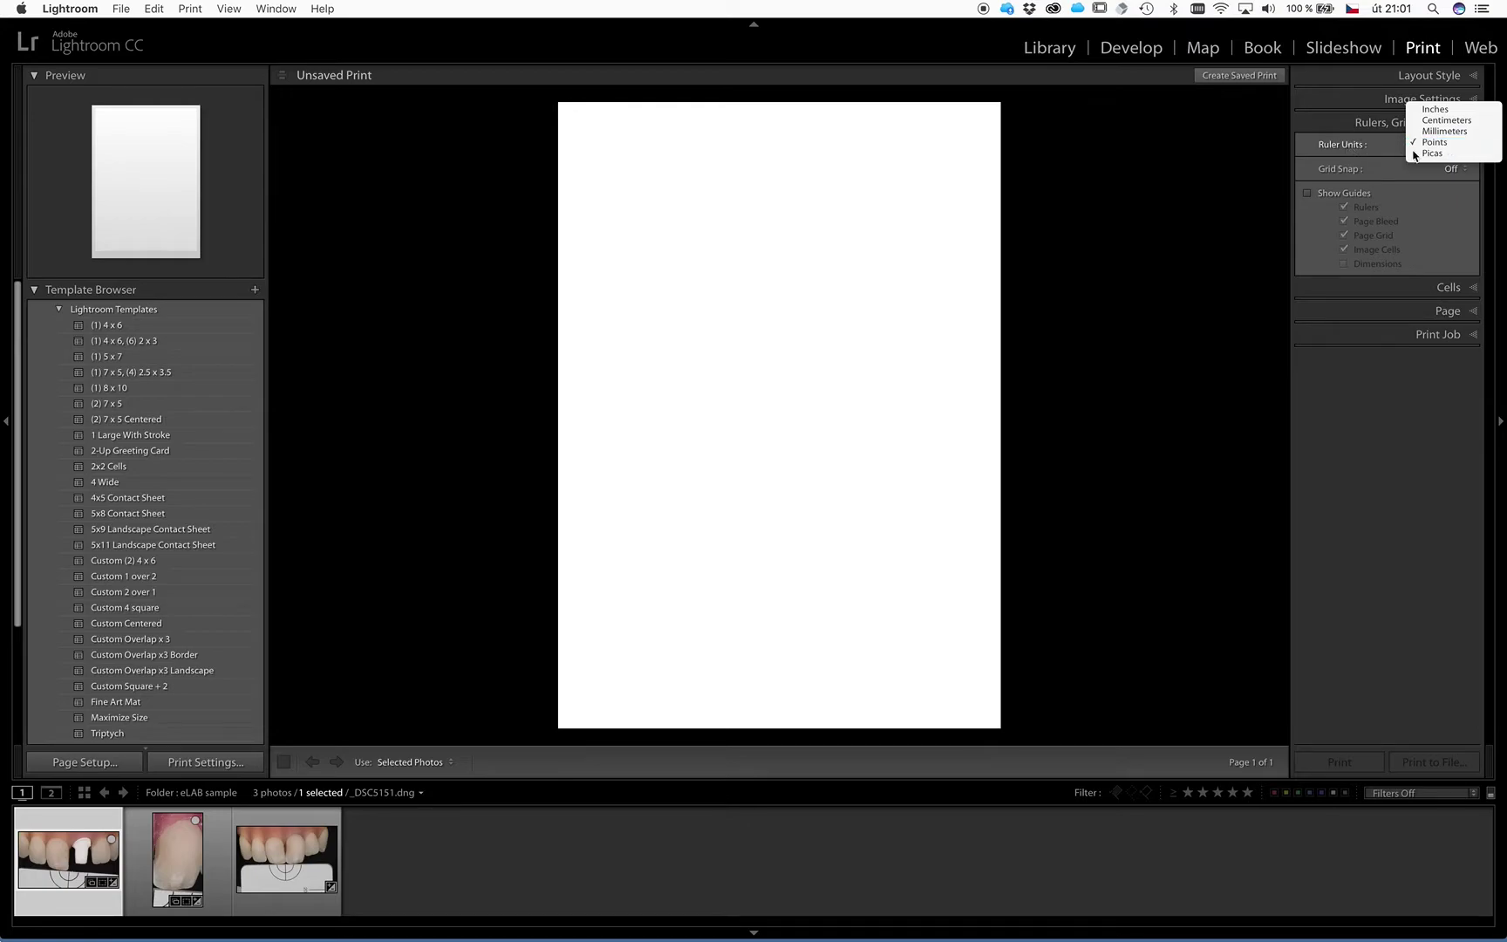
{"action": "left_click", "coordinate": [1444, 143]}
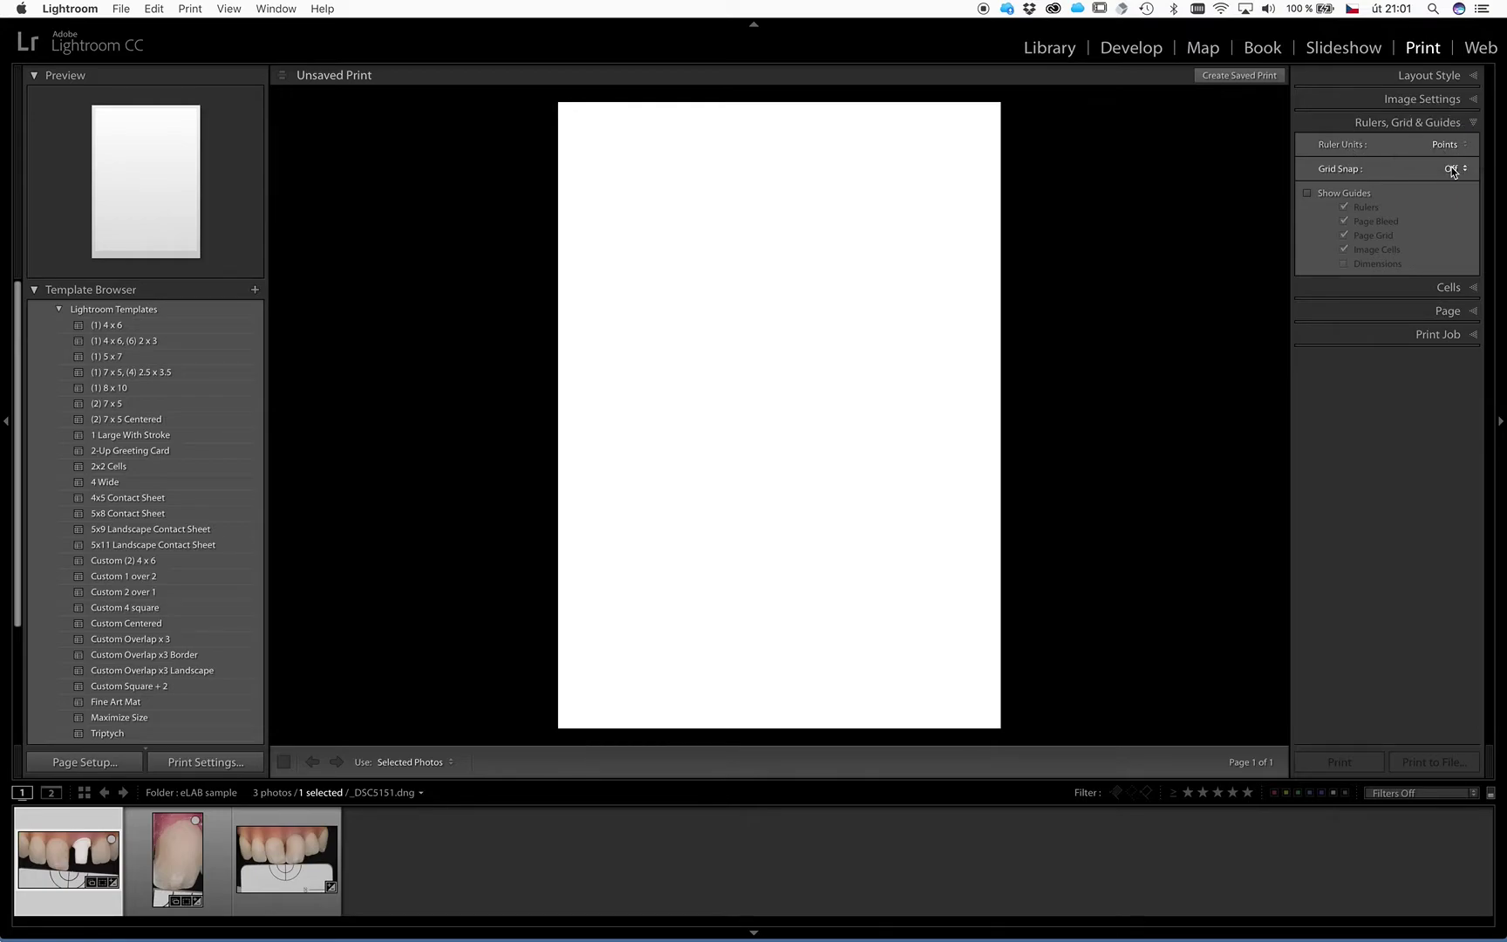
{"action": "left_click", "coordinate": [1451, 169]}
{"action": "left_click", "coordinate": [1452, 167]}
{"action": "left_click", "coordinate": [1307, 193]}
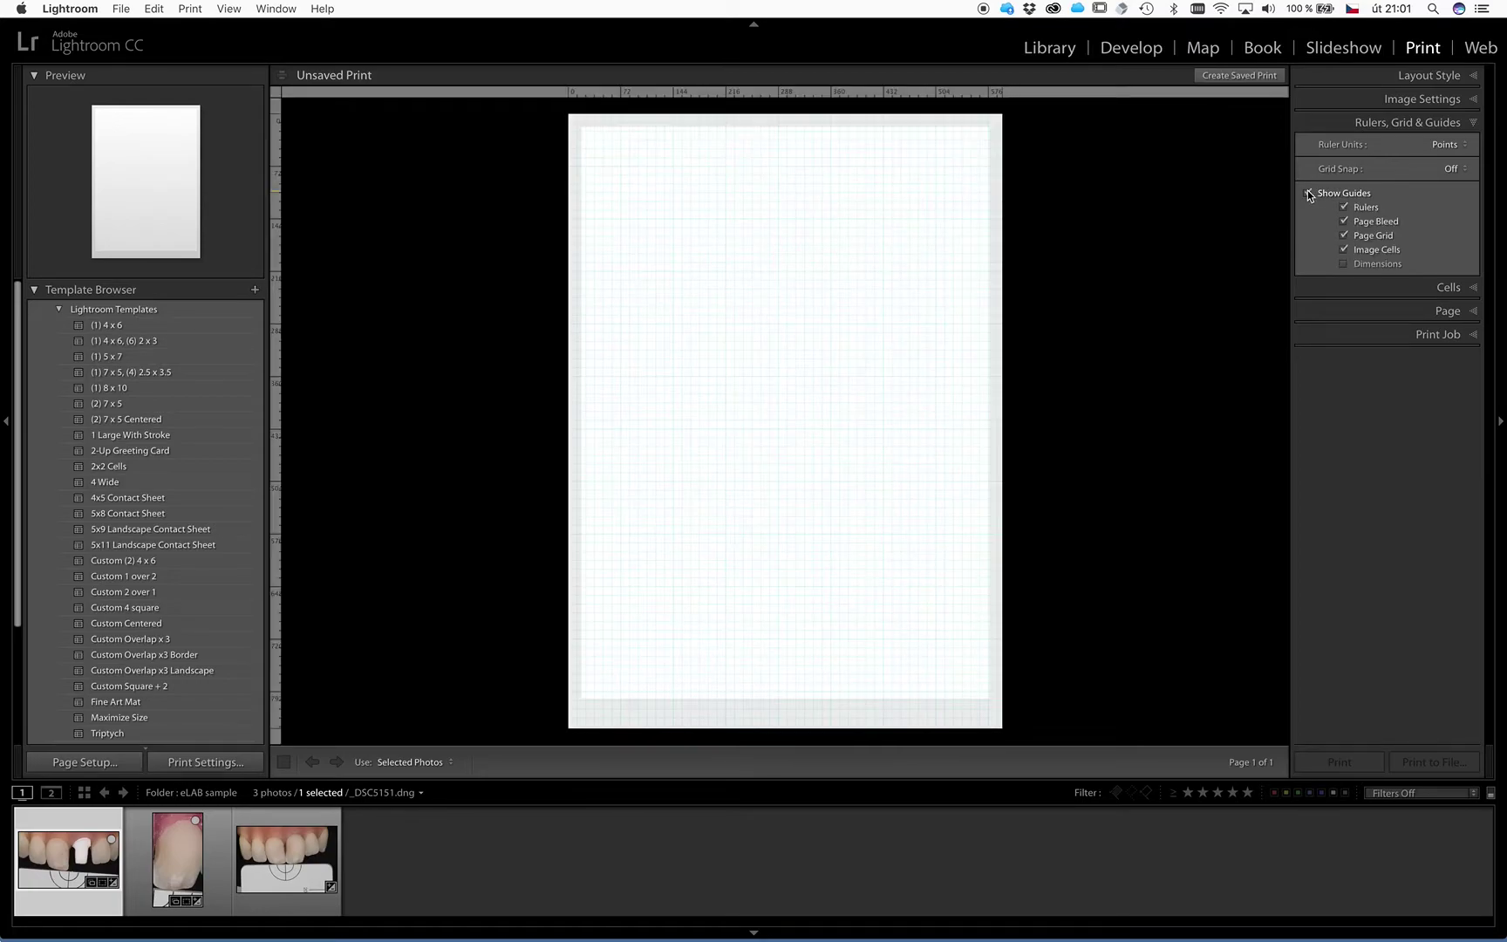
{"action": "left_click", "coordinate": [1307, 193]}
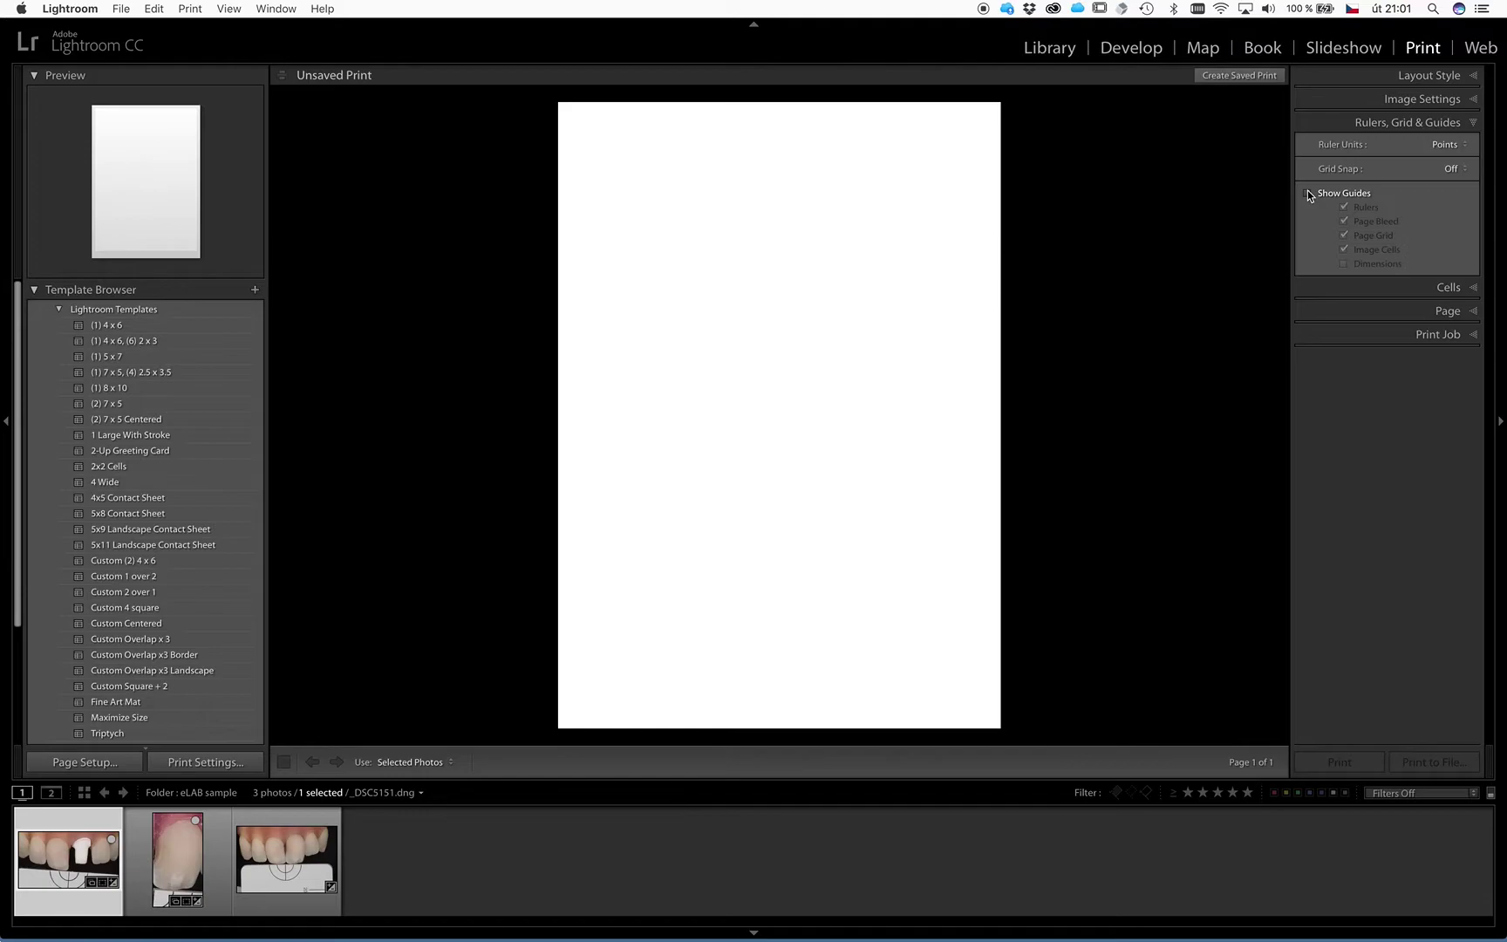
- Set the Print Job output destination to JPEG File
{"action": "left_click", "coordinate": [1476, 337]}
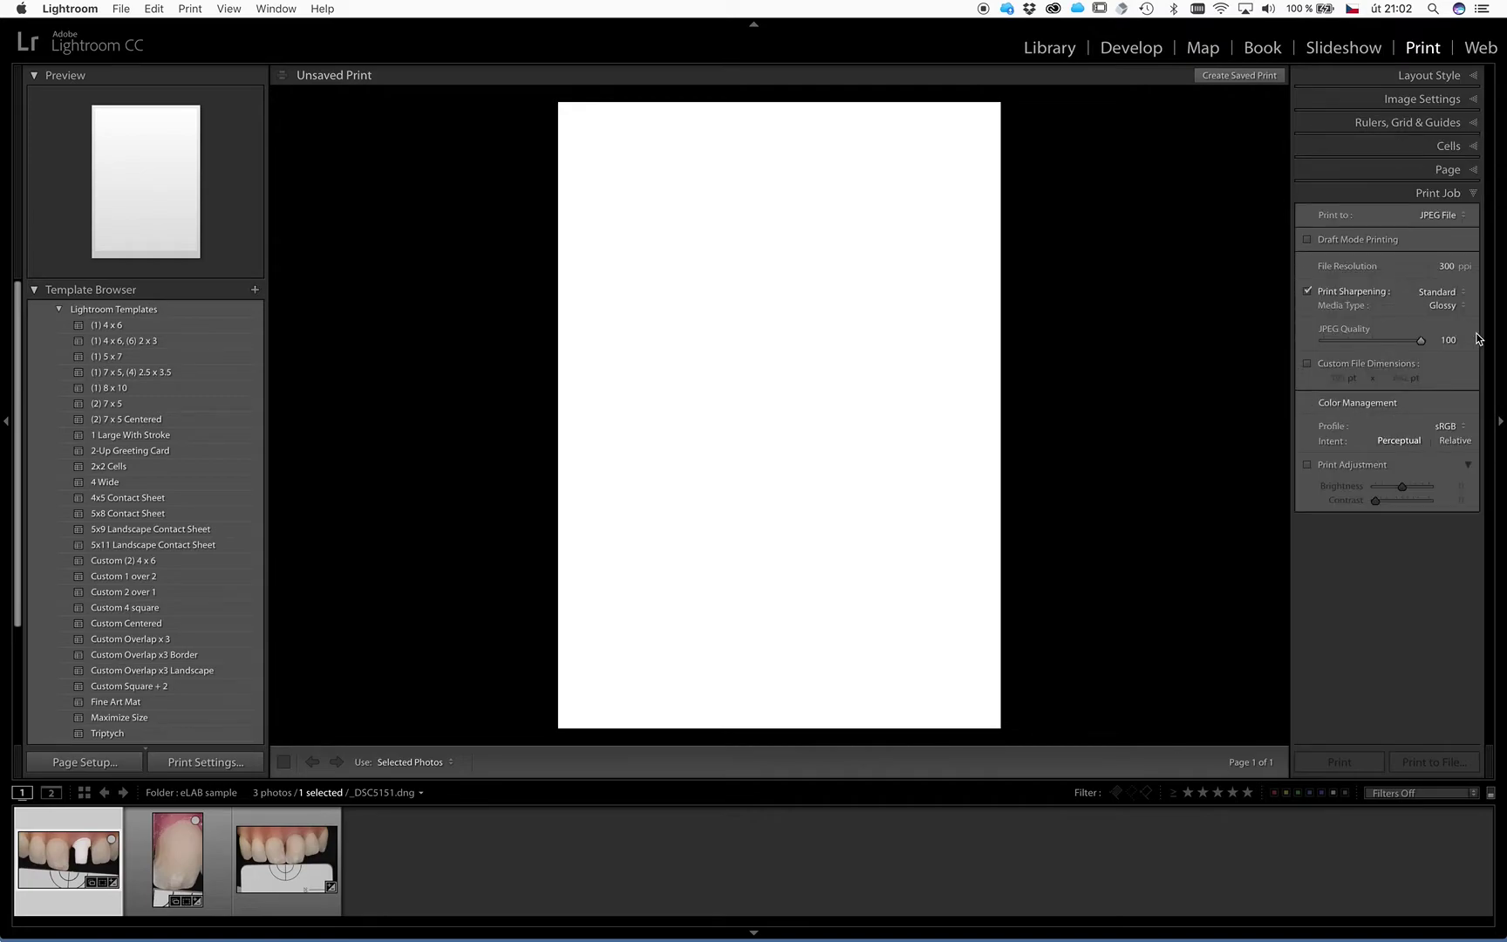
{"action": "left_click", "coordinate": [1440, 216]}
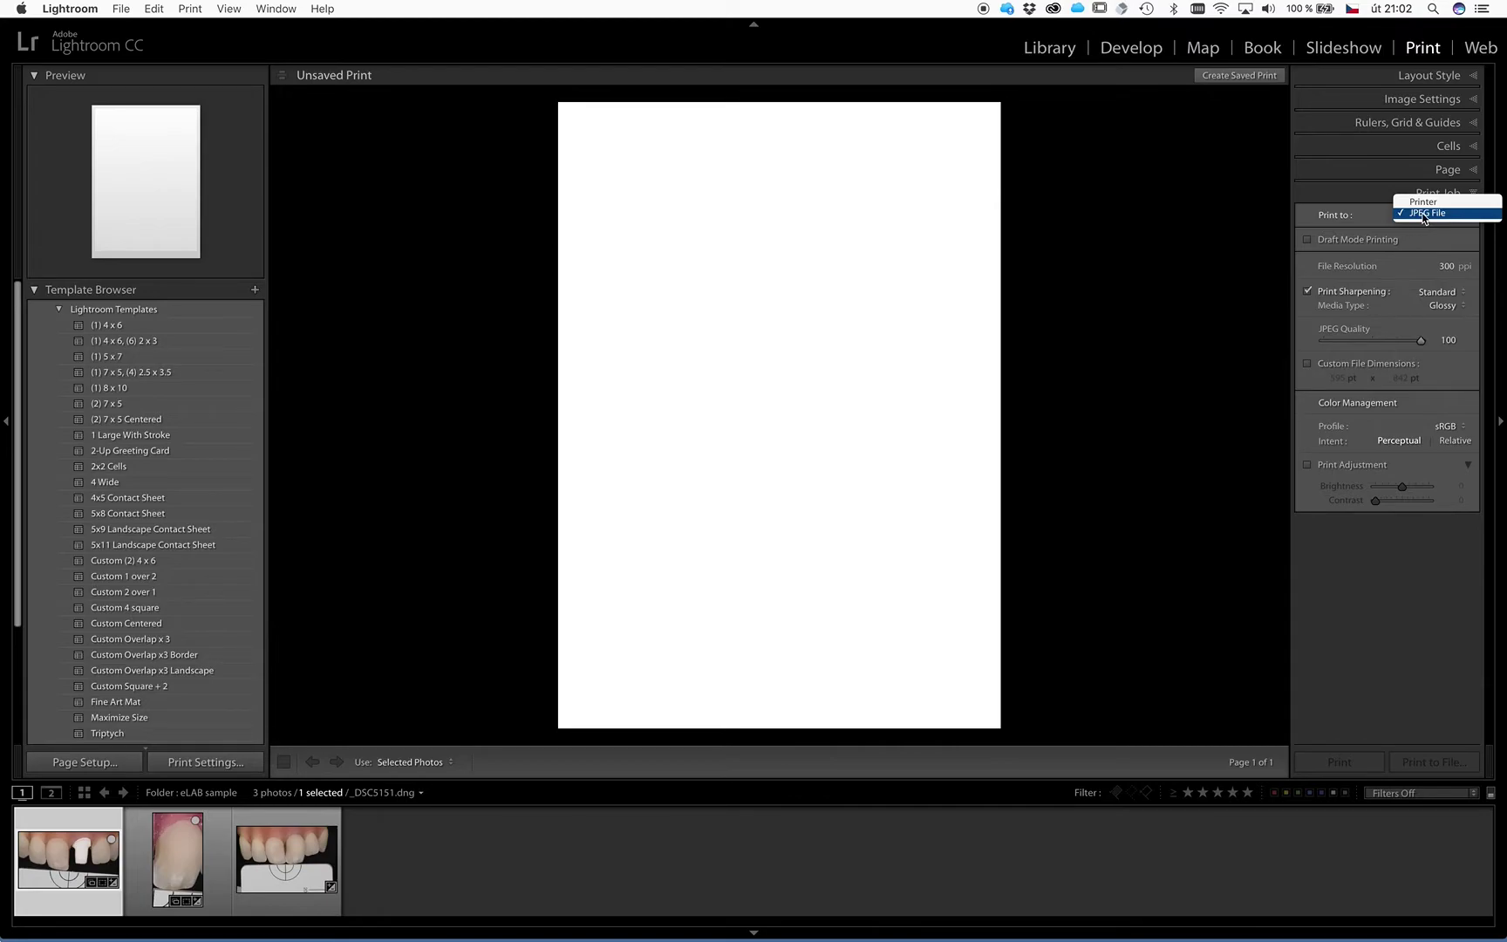
{"action": "left_click", "coordinate": [1421, 214]}
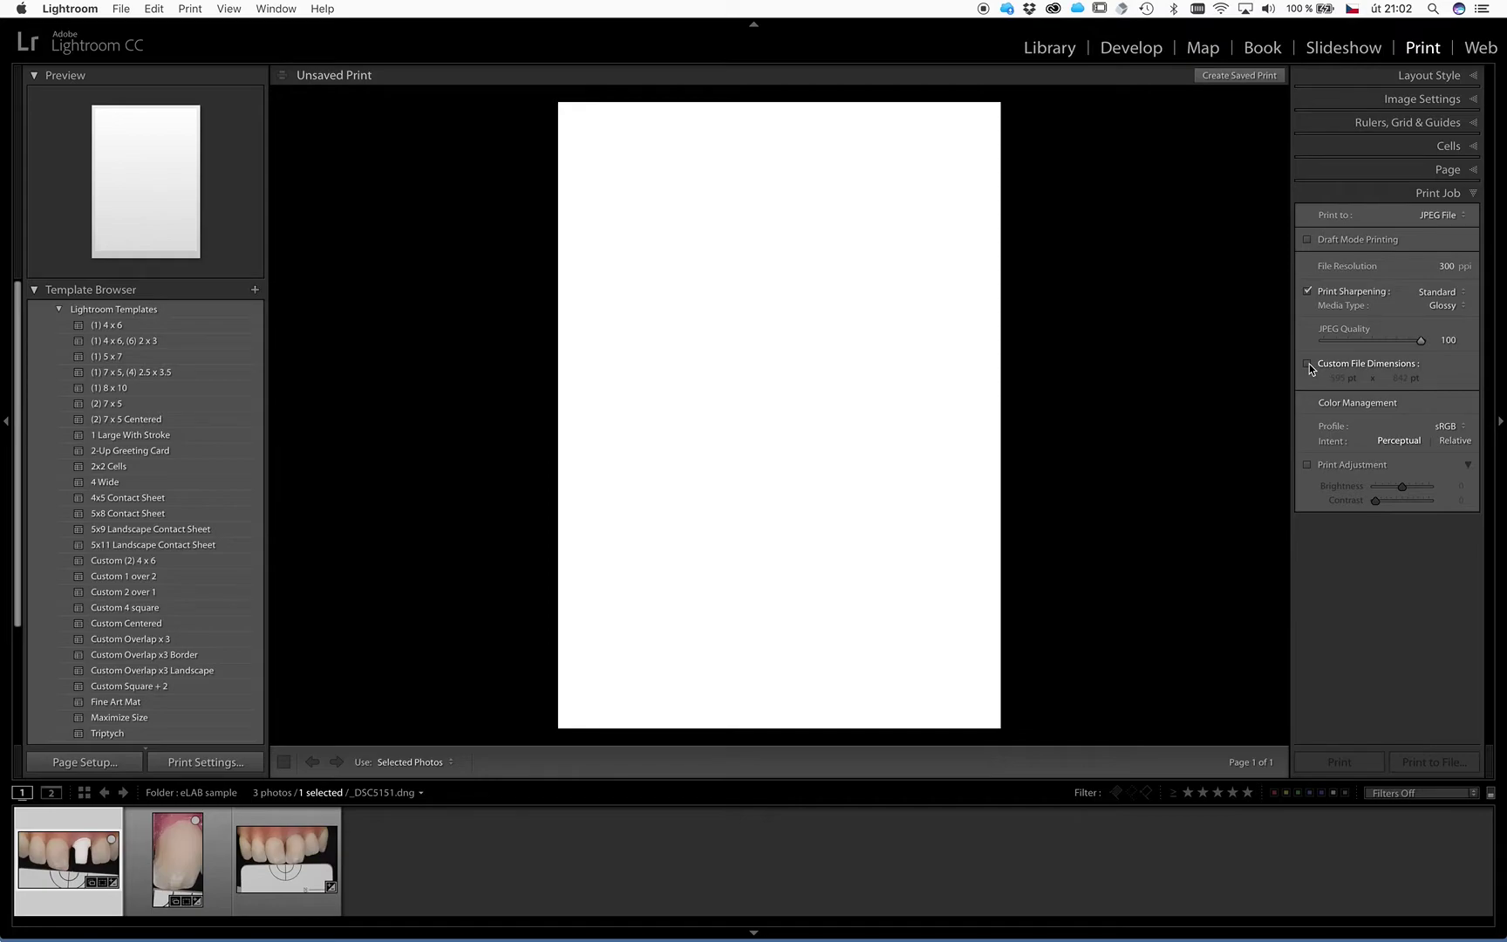
- Enable custom file dimensions of 1920 × 1080 pt, turning the page landscape
{"action": "left_click", "coordinate": [1307, 363]}
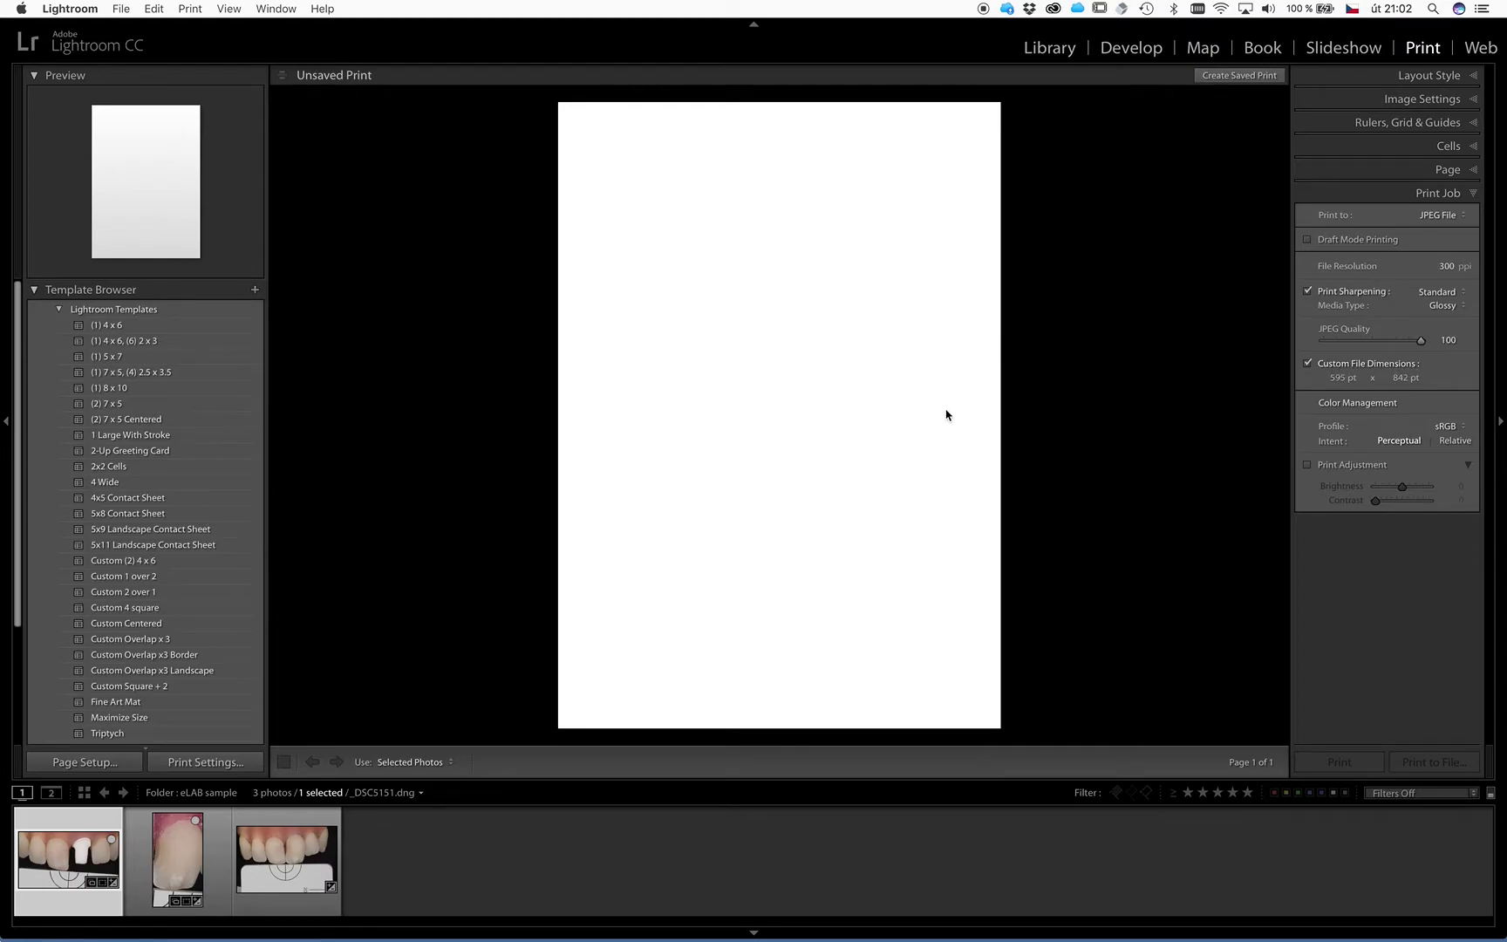
{"action": "left_click", "coordinate": [1338, 378]}
{"action": "type", "text": "1920"}
{"action": "left_click", "coordinate": [1406, 377]}
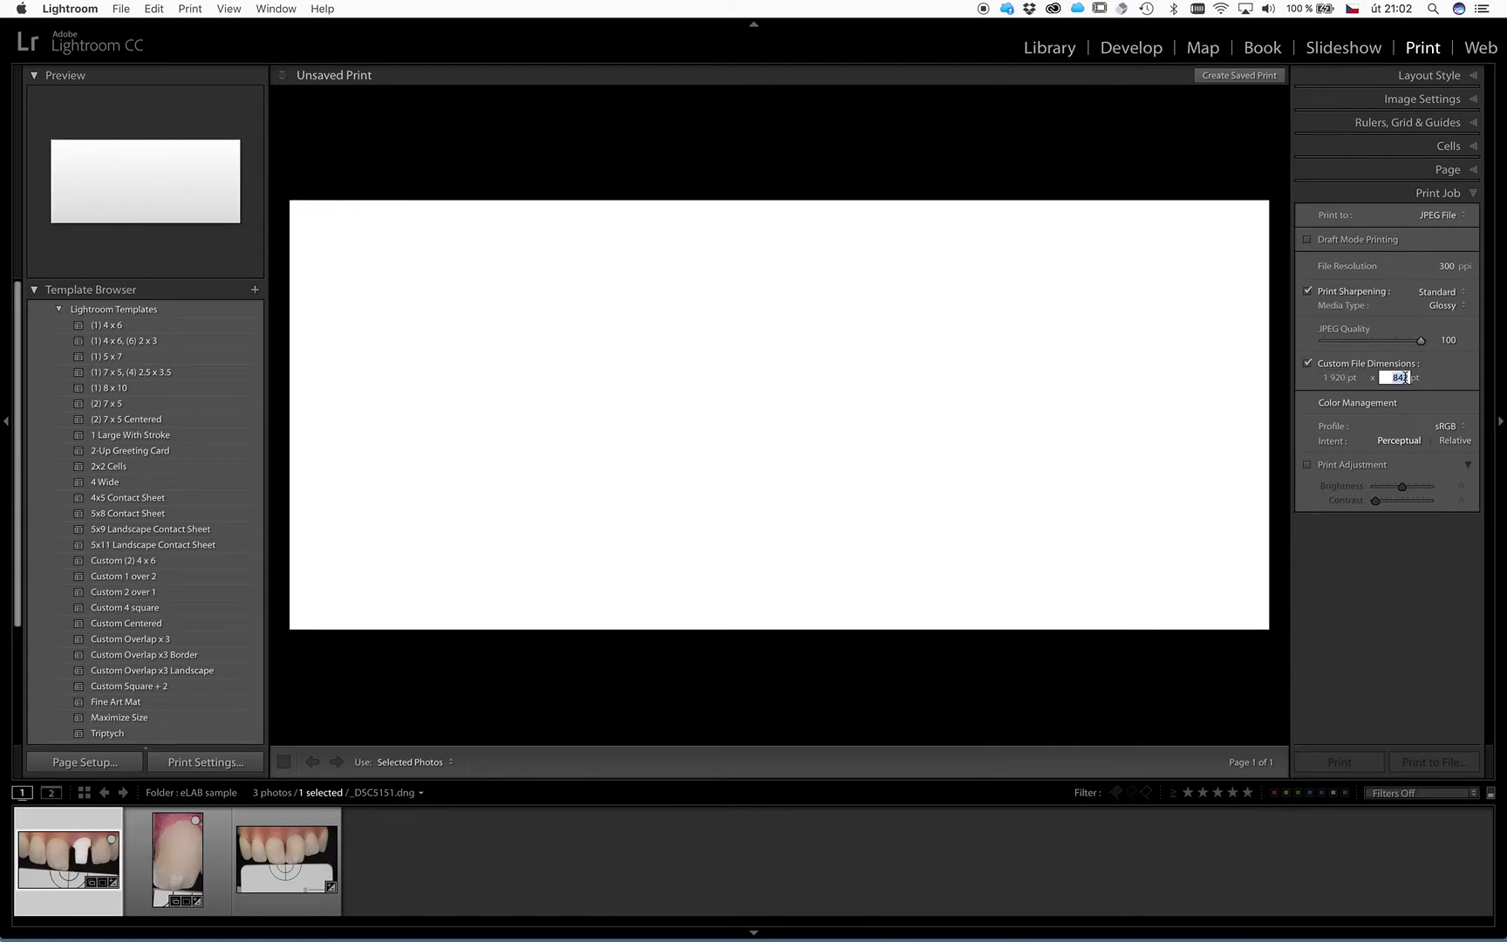
{"action": "type", "text": "1080"}
{"action": "key", "text": "Tab"}
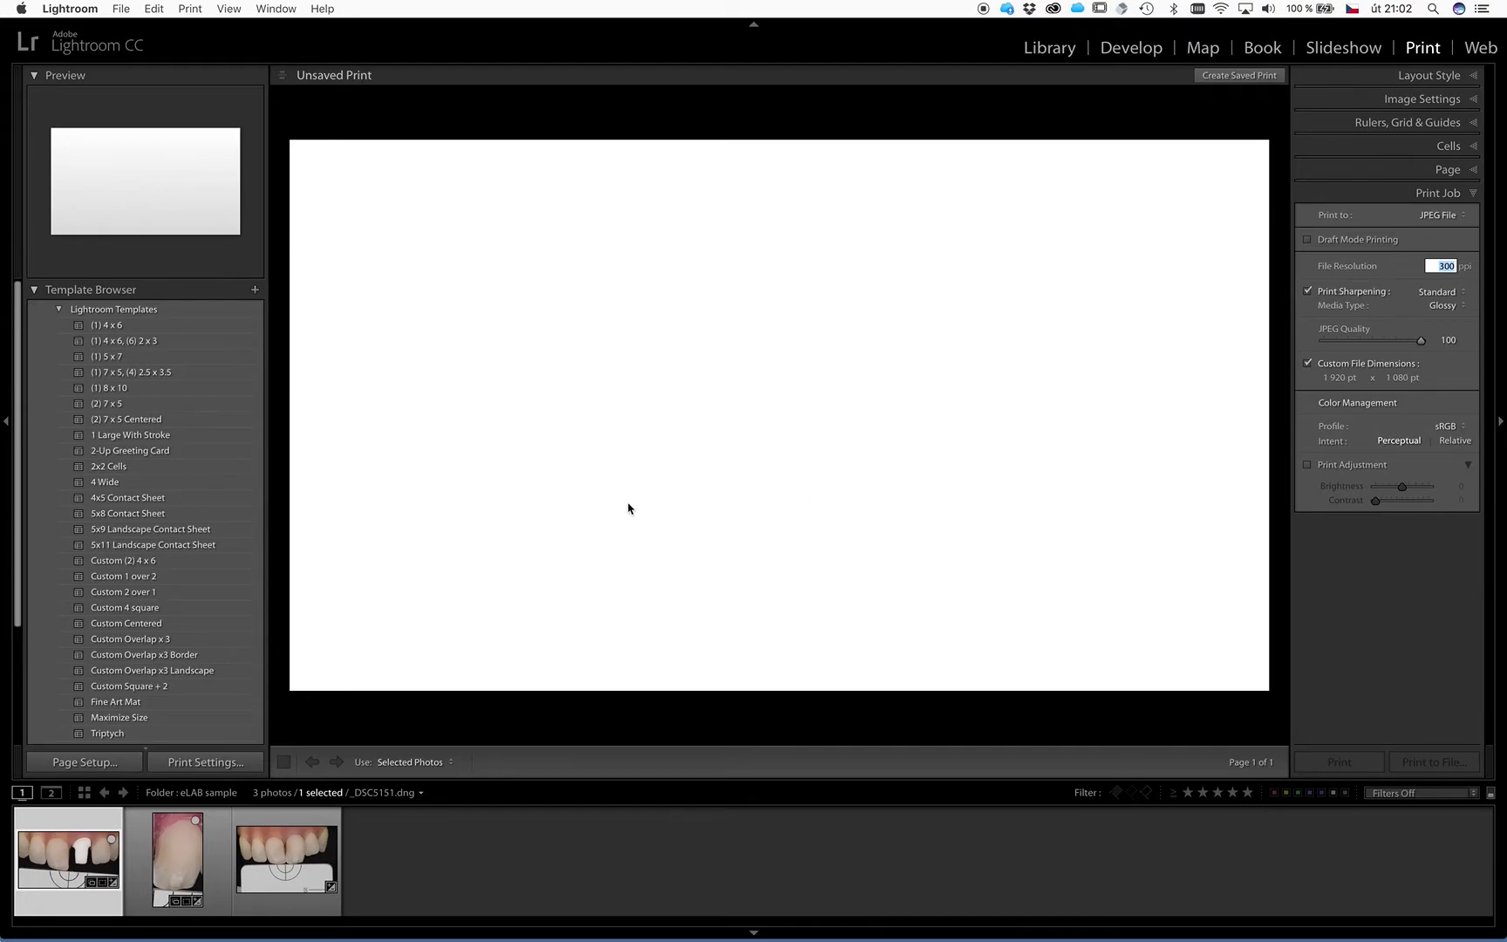
{"action": "left_click", "coordinate": [427, 891]}
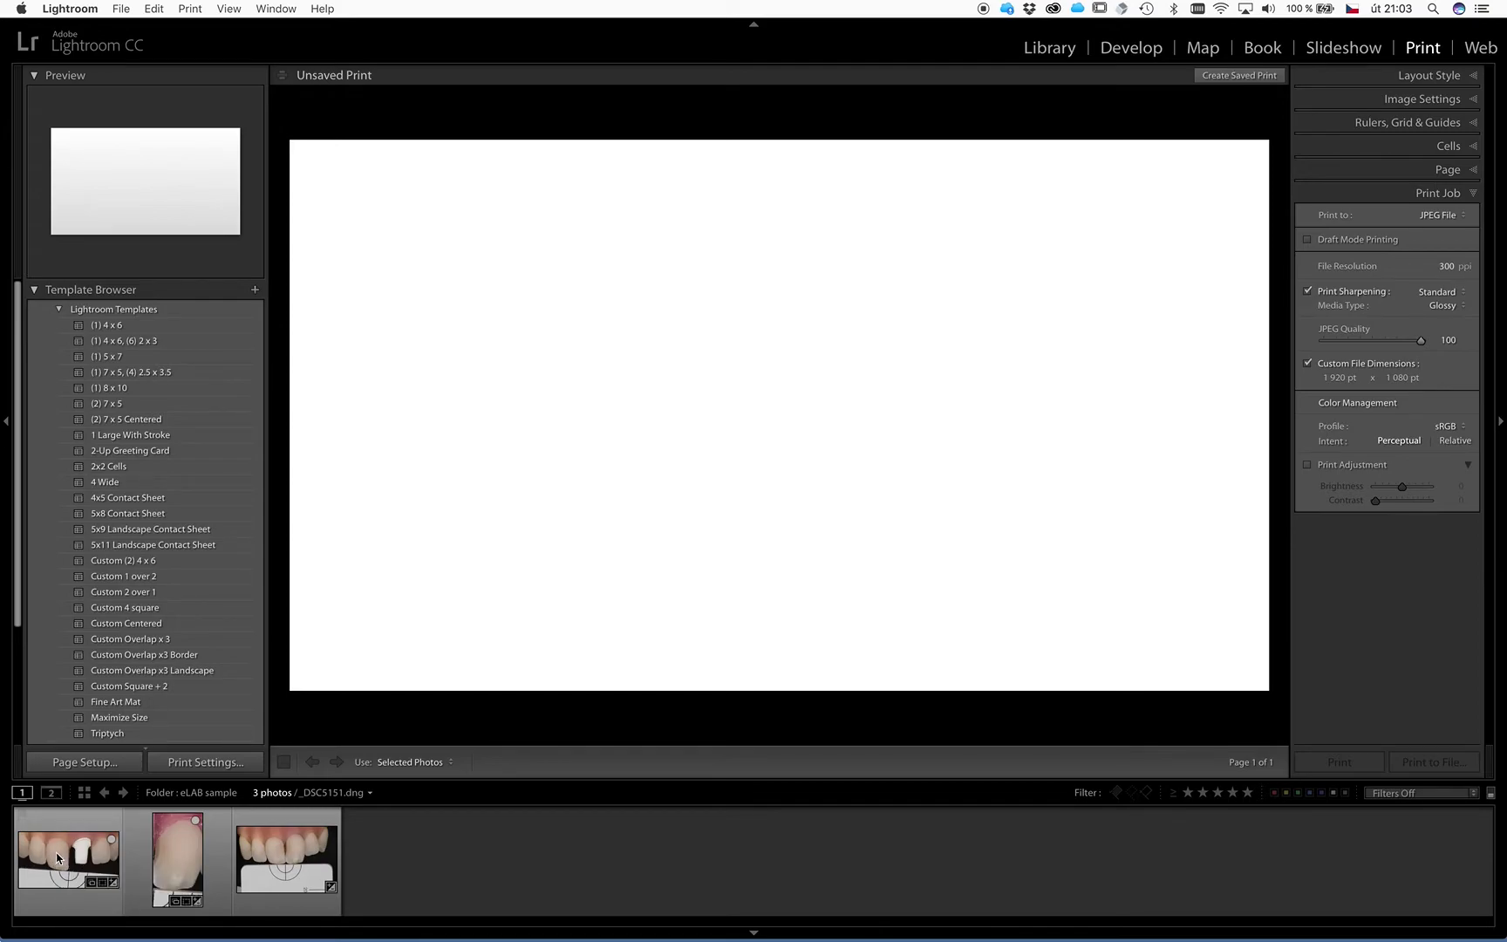
- Drop the full-arch and single-tooth photos on the page, then stretch the full-arch one from top-left to fill it
{"action": "left_click_drag", "start_coordinate": [70, 860], "coordinate": [616, 412]}
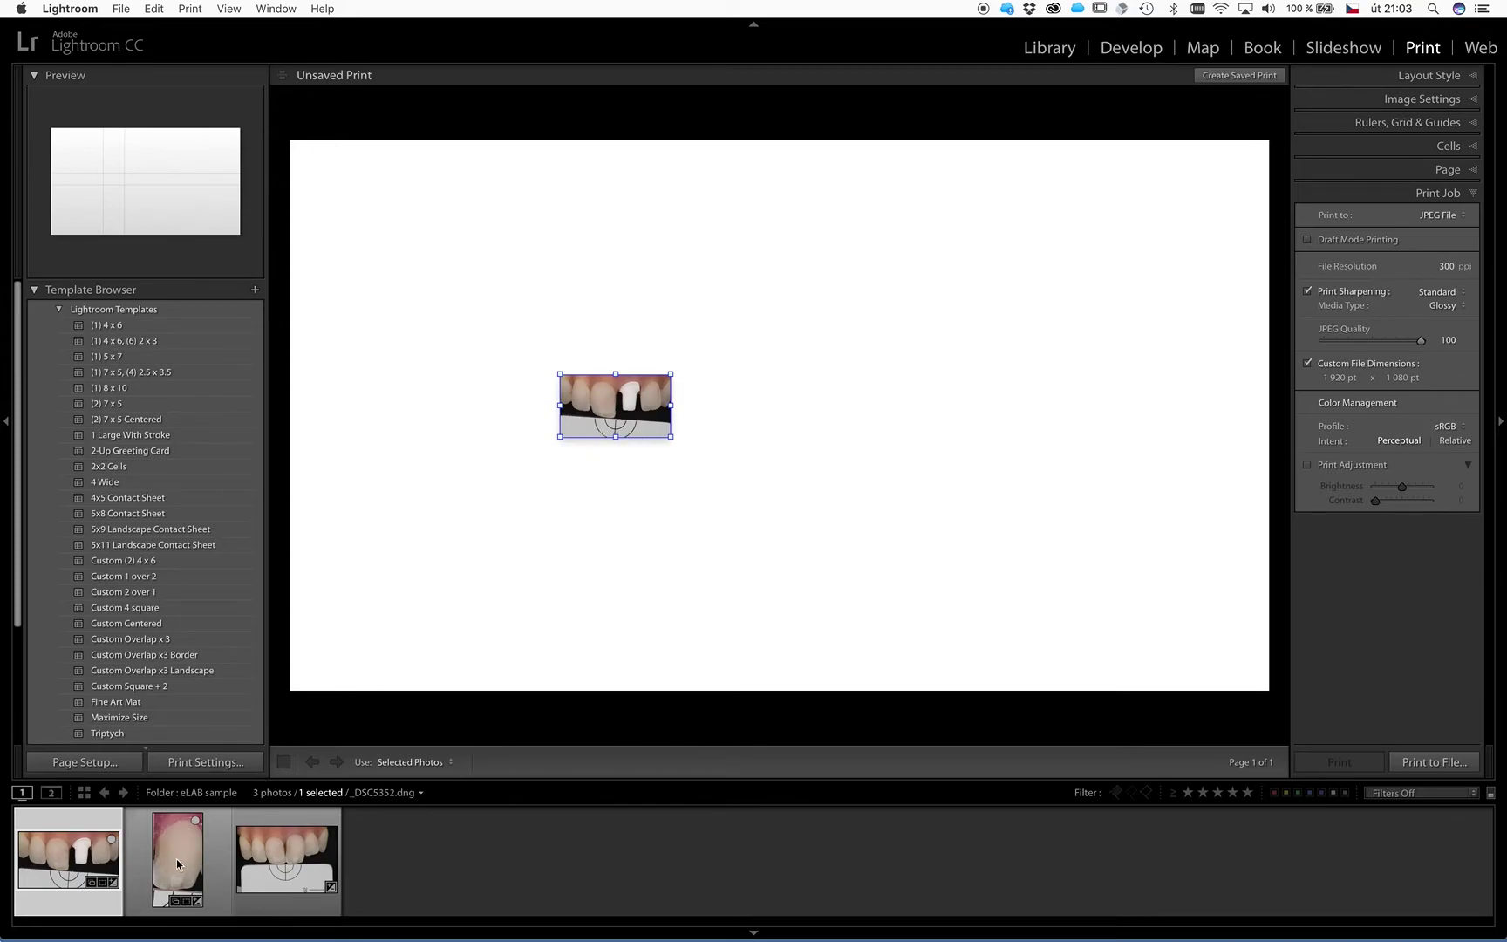
{"action": "left_click_drag", "start_coordinate": [177, 864], "coordinate": [842, 425]}
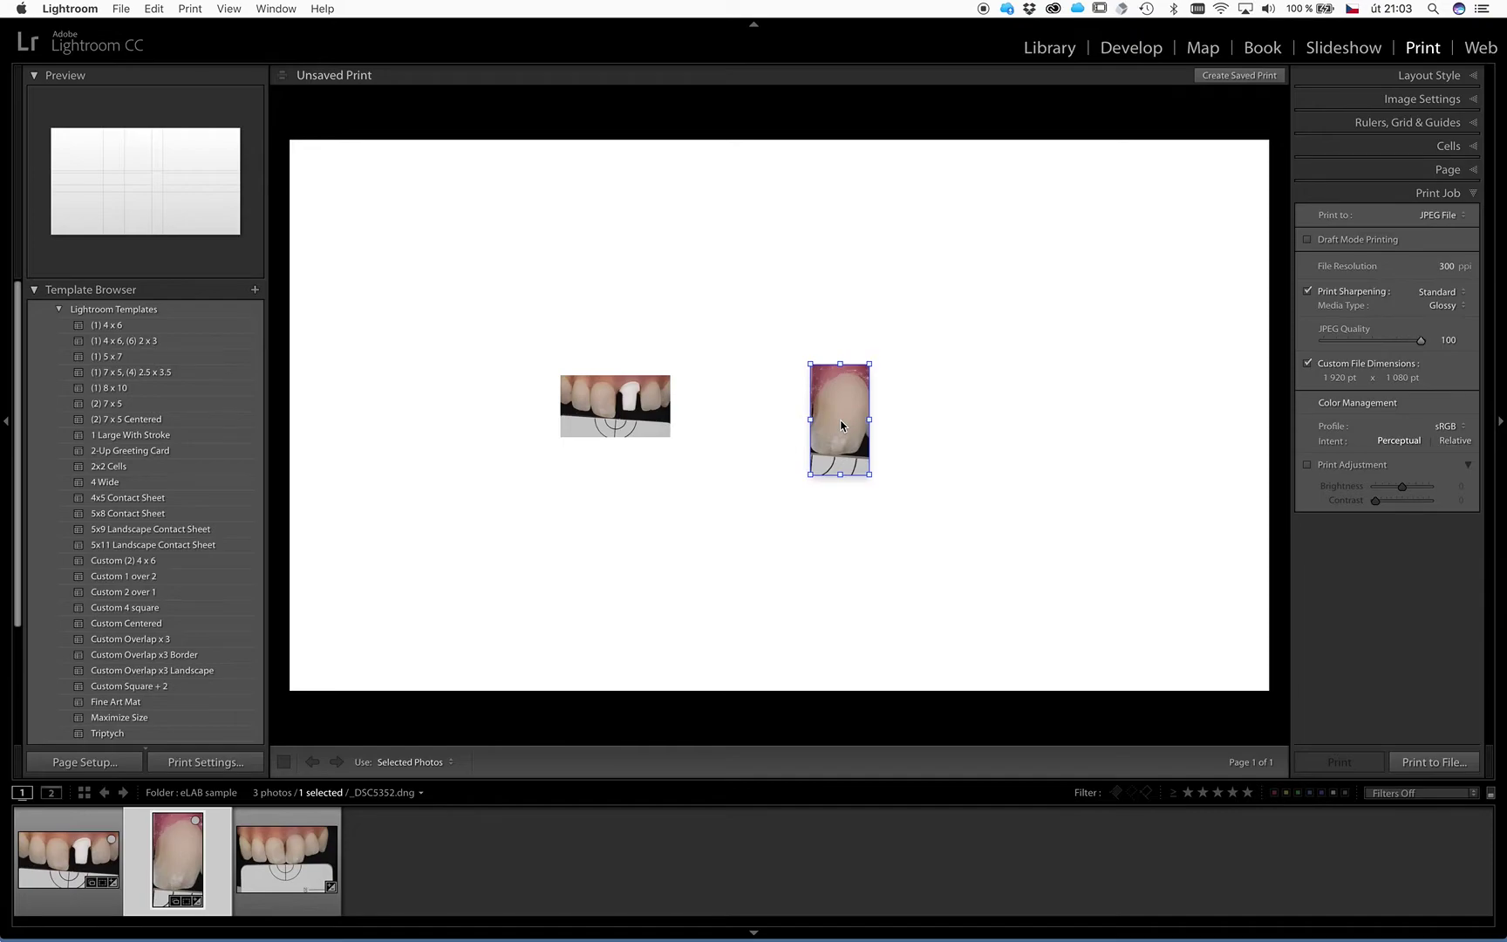
{"action": "left_click", "coordinate": [599, 413]}
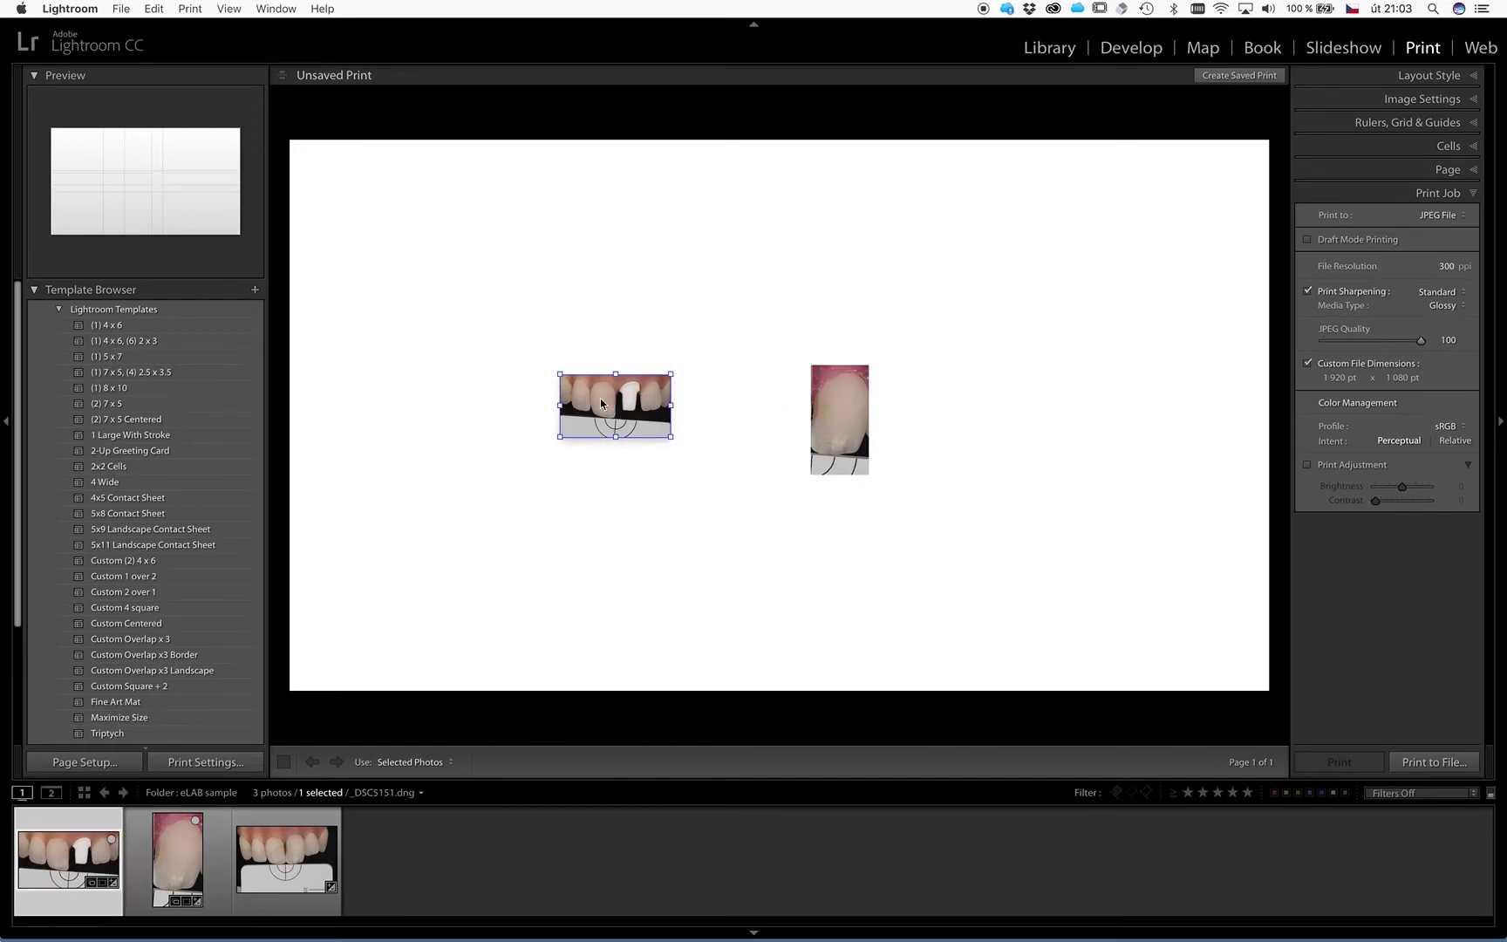
{"action": "left_click_drag", "start_coordinate": [601, 403], "coordinate": [330, 162]}
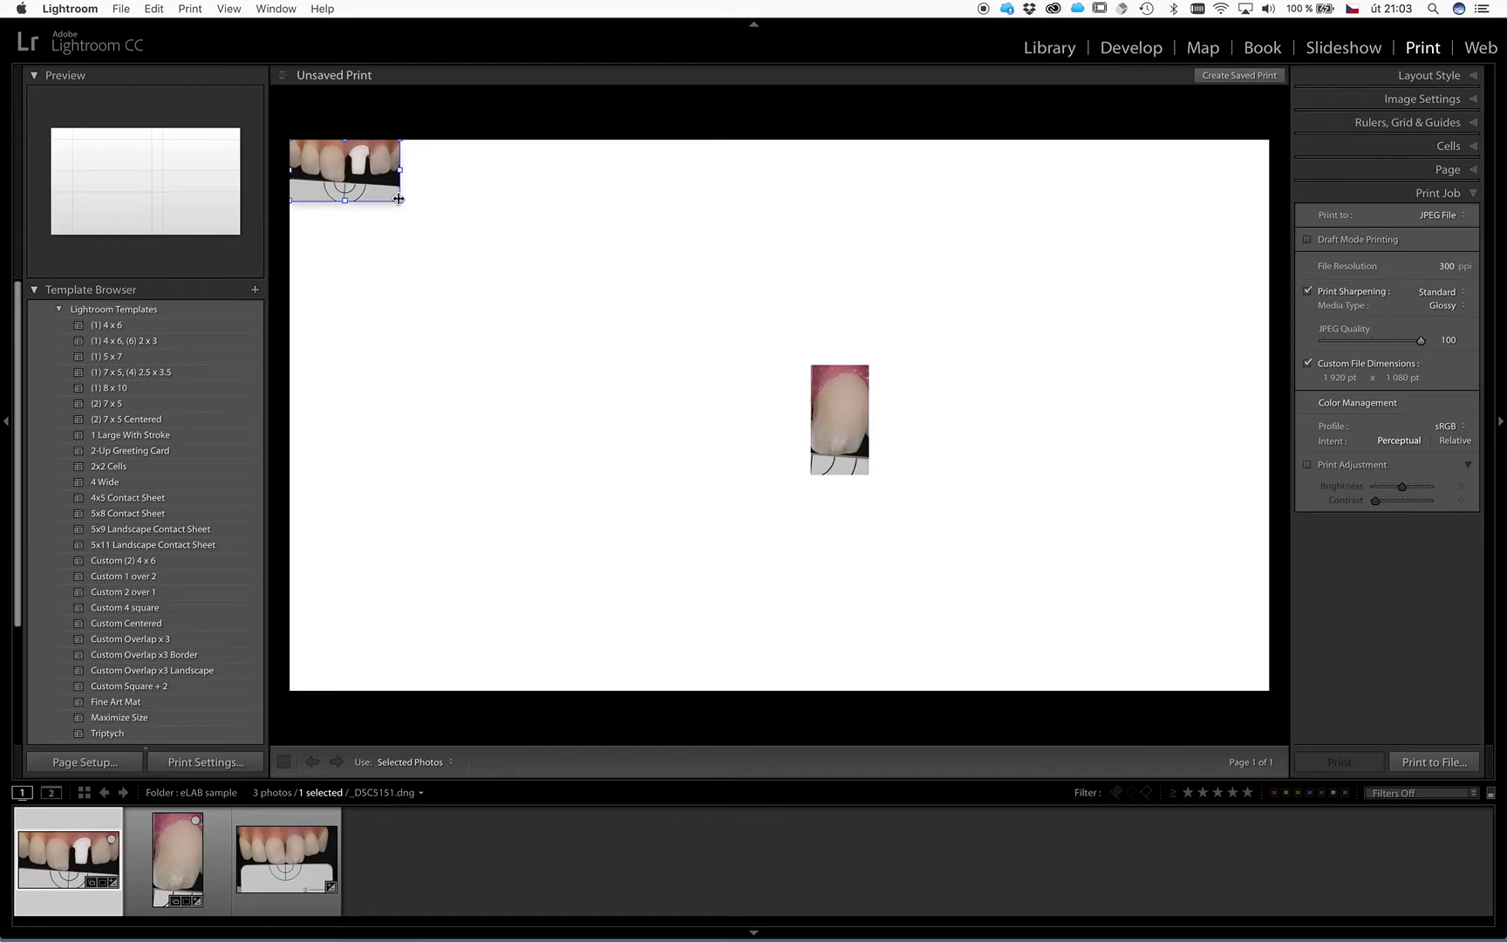
{"action": "left_click_drag", "start_coordinate": [399, 199], "coordinate": [1311, 706]}
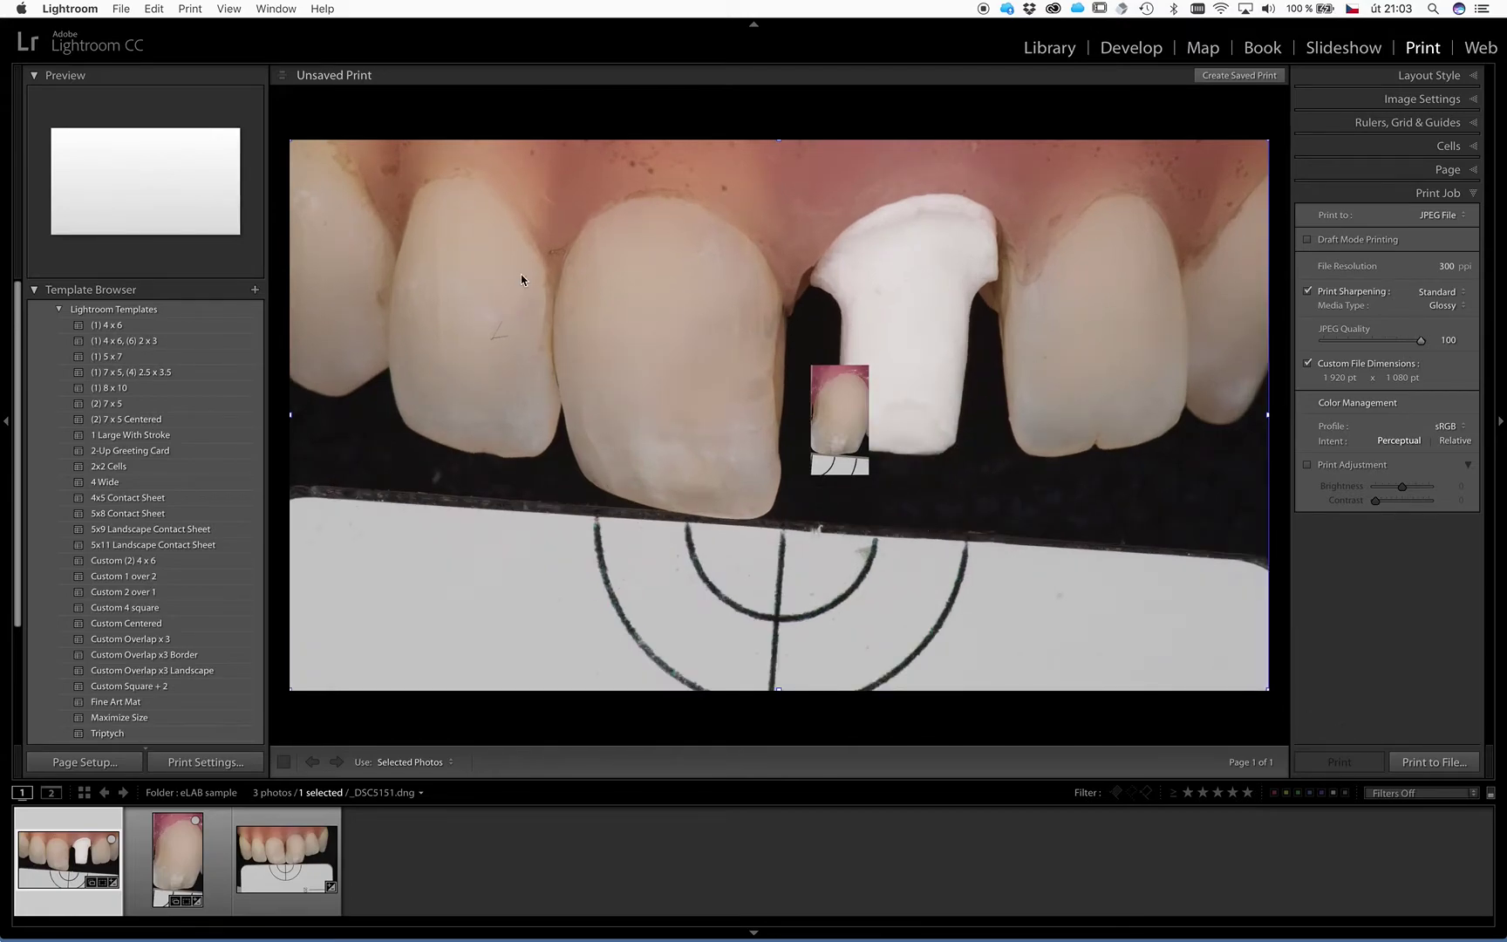
- Move the single-tooth inset over the try-in gap and widen and heighten it to match the tooth
{"action": "left_click", "coordinate": [837, 421]}
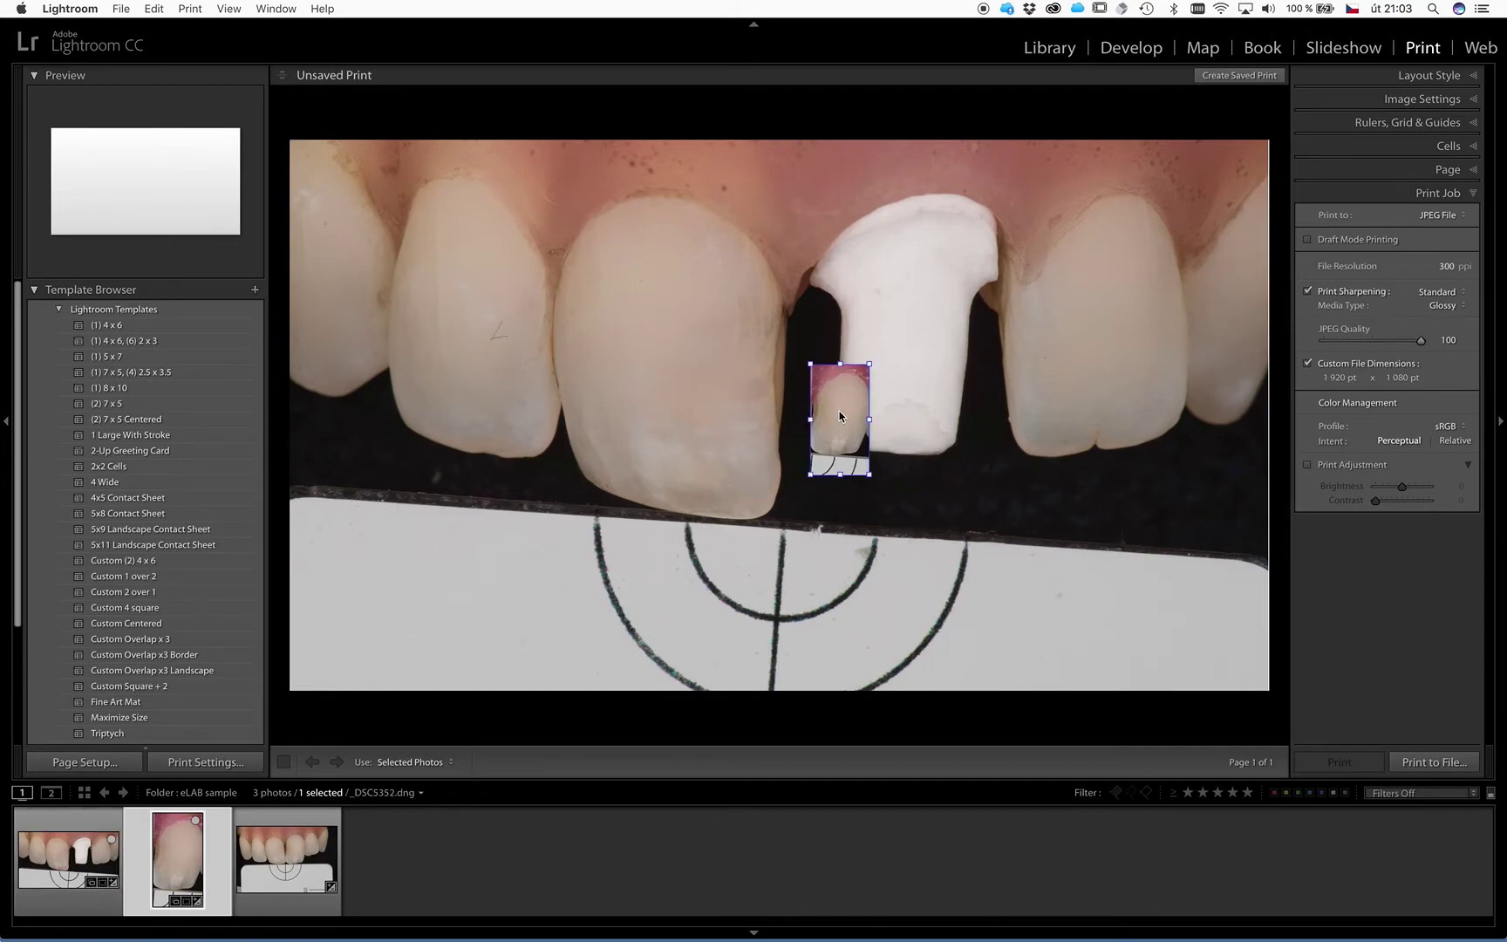
{"action": "left_click_drag", "start_coordinate": [840, 416], "coordinate": [806, 384]}
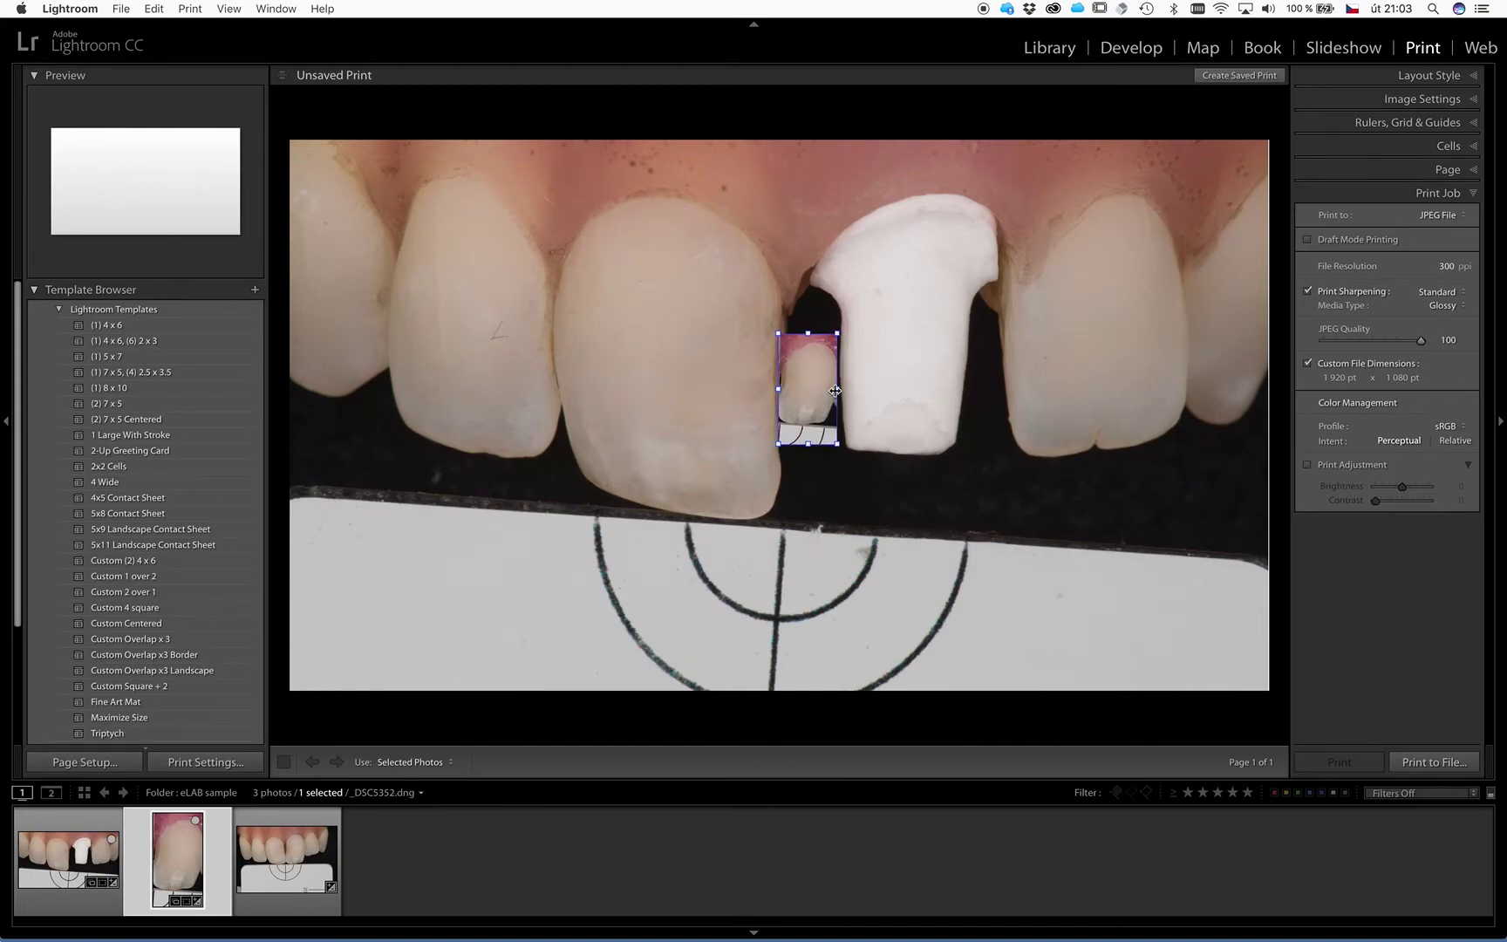
{"action": "left_click_drag", "start_coordinate": [835, 391], "coordinate": [1011, 393]}
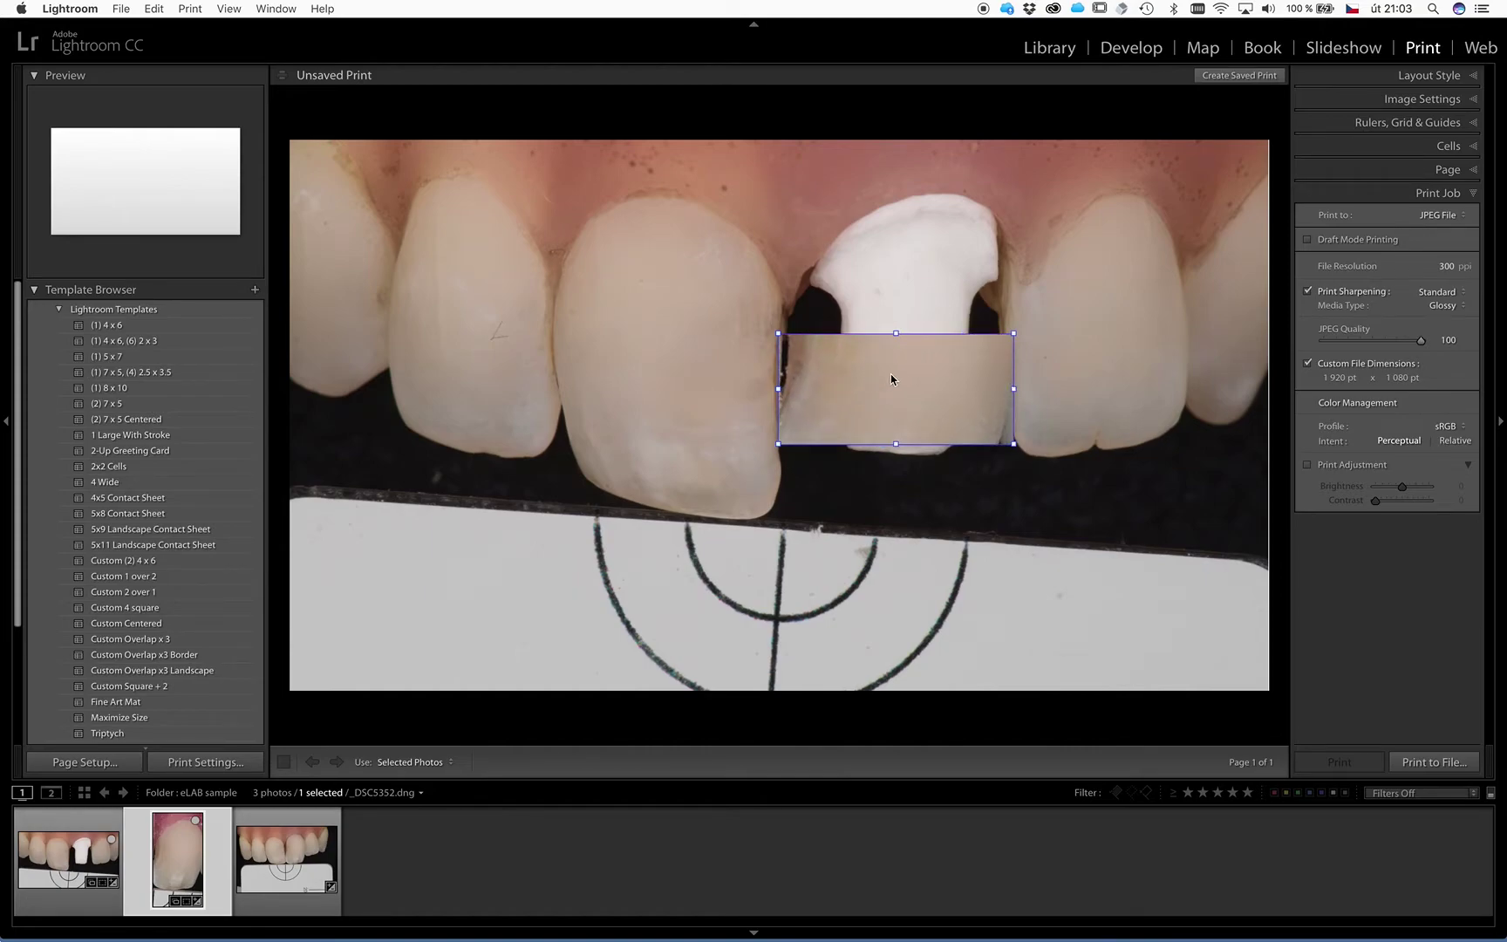
{"action": "left_click_drag", "start_coordinate": [896, 333], "coordinate": [899, 151]}
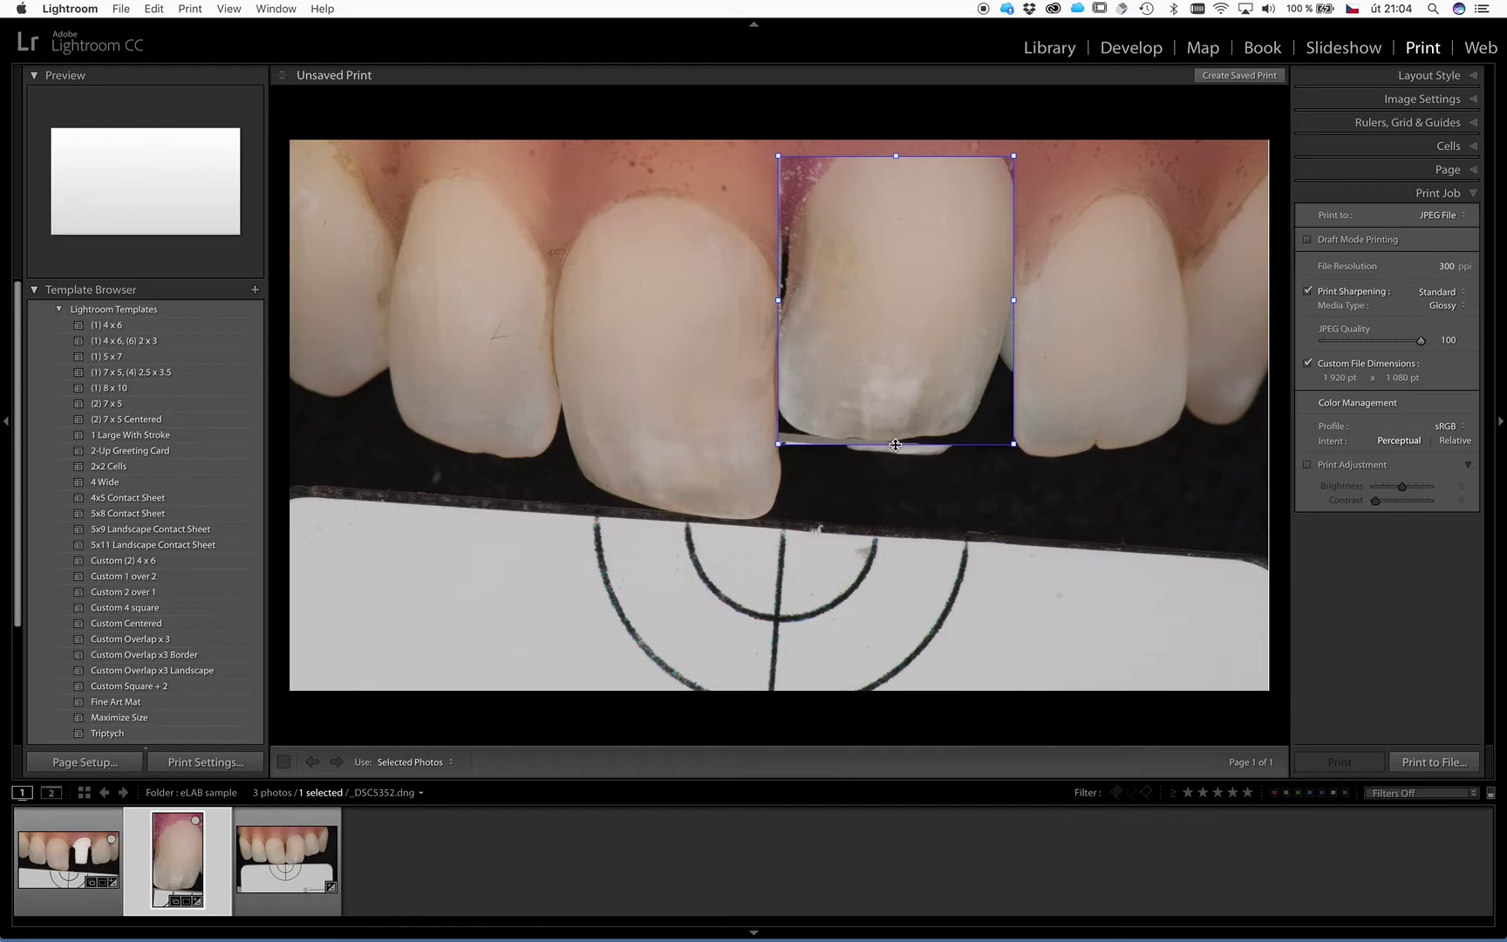
{"action": "left_click_drag", "start_coordinate": [896, 444], "coordinate": [893, 594]}
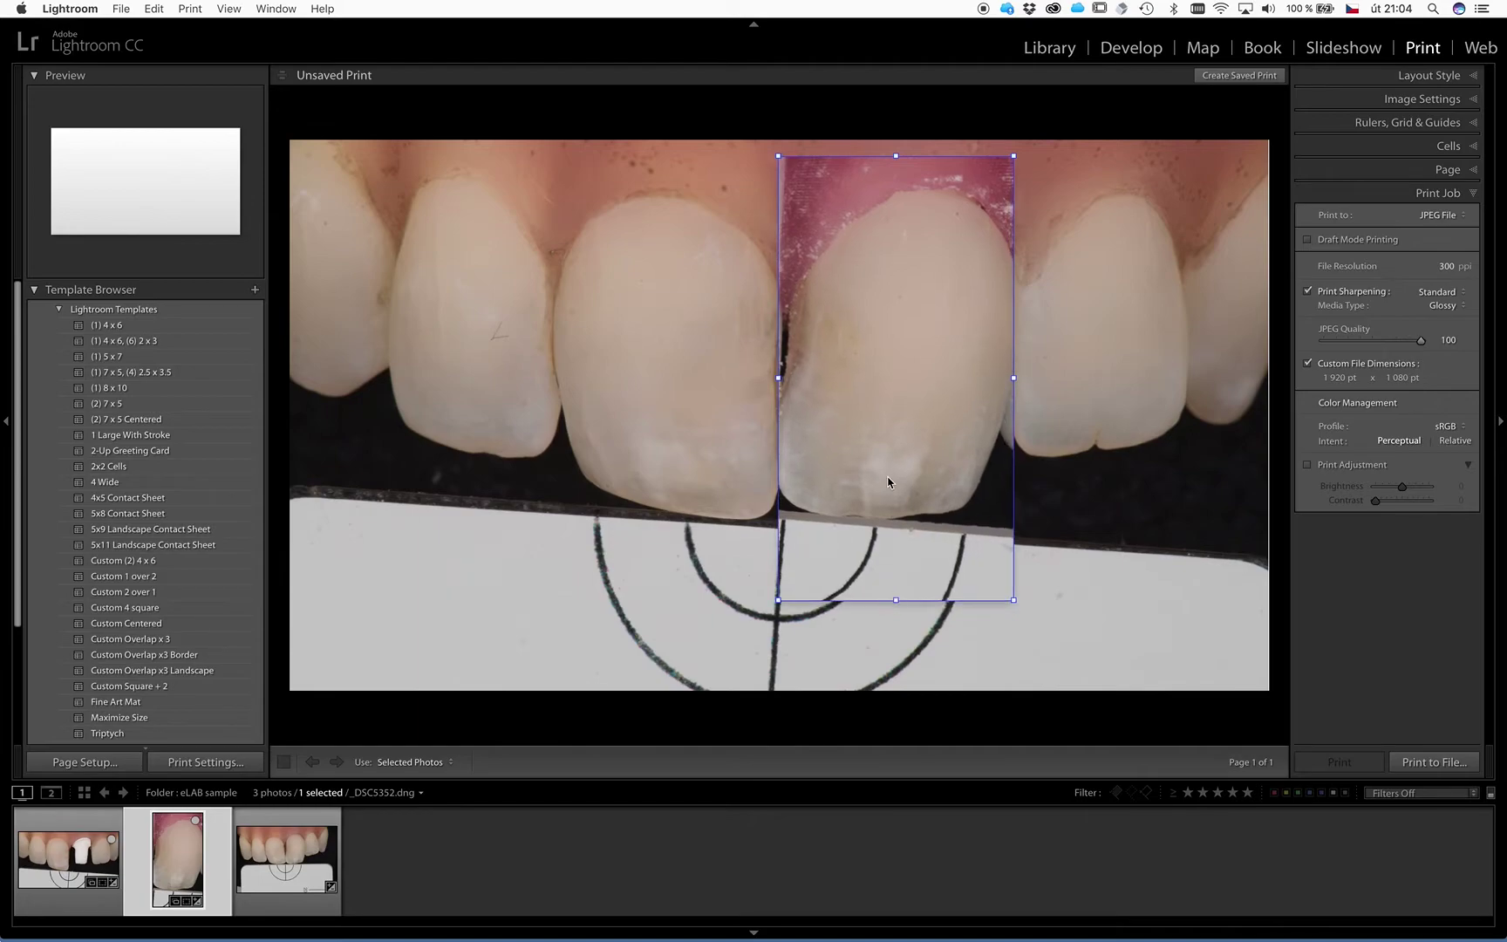
{"action": "left_click_drag", "start_coordinate": [881, 444], "coordinate": [881, 448]}
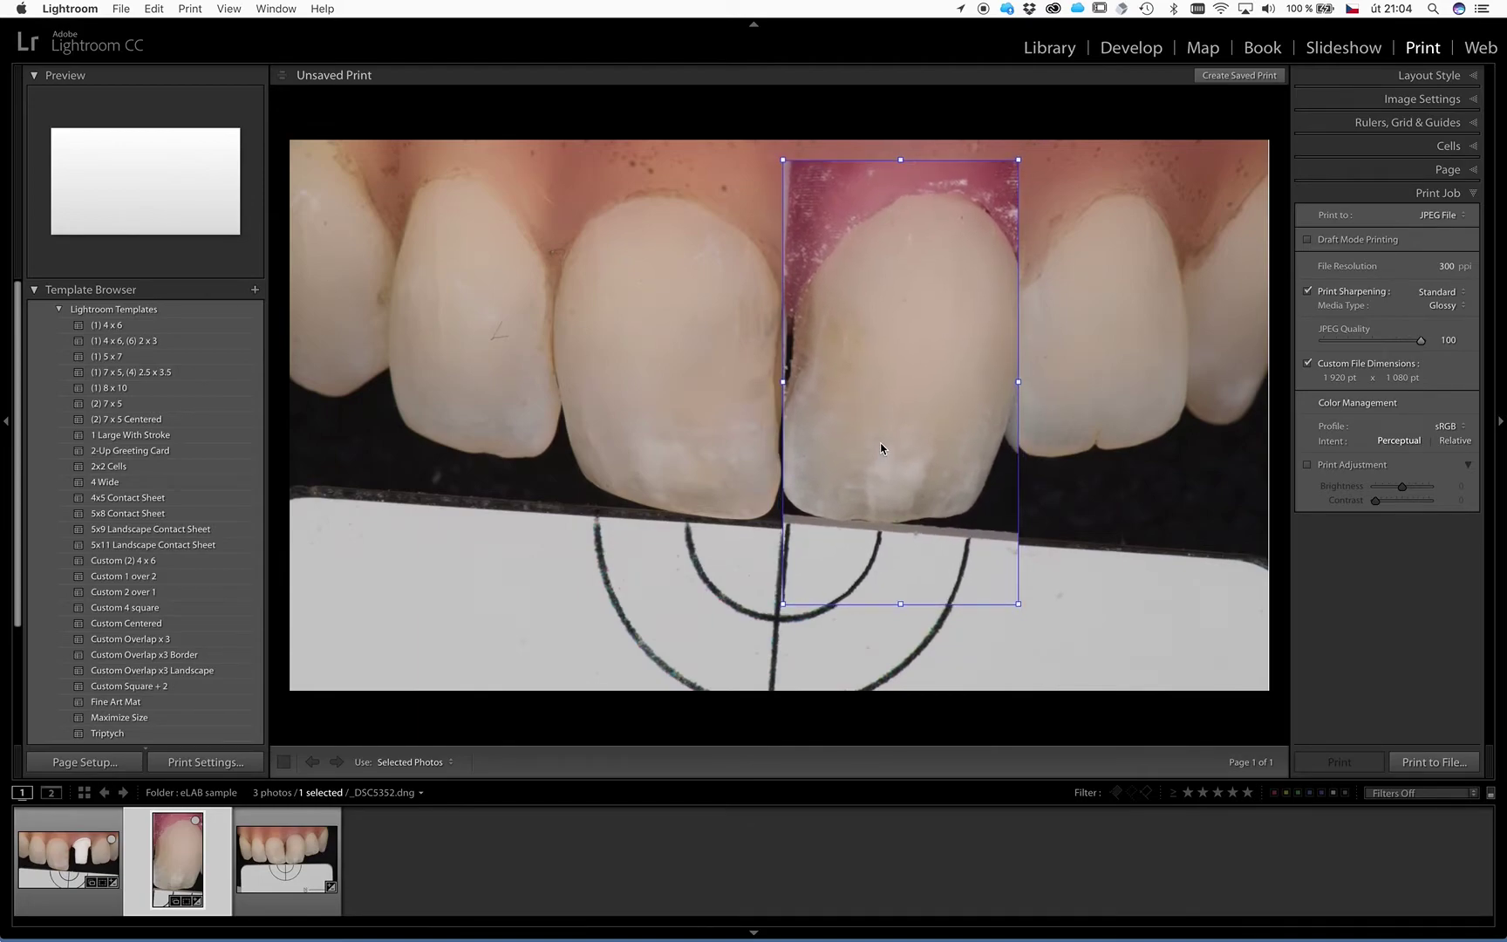
{"action": "left_click", "coordinate": [1103, 606]}
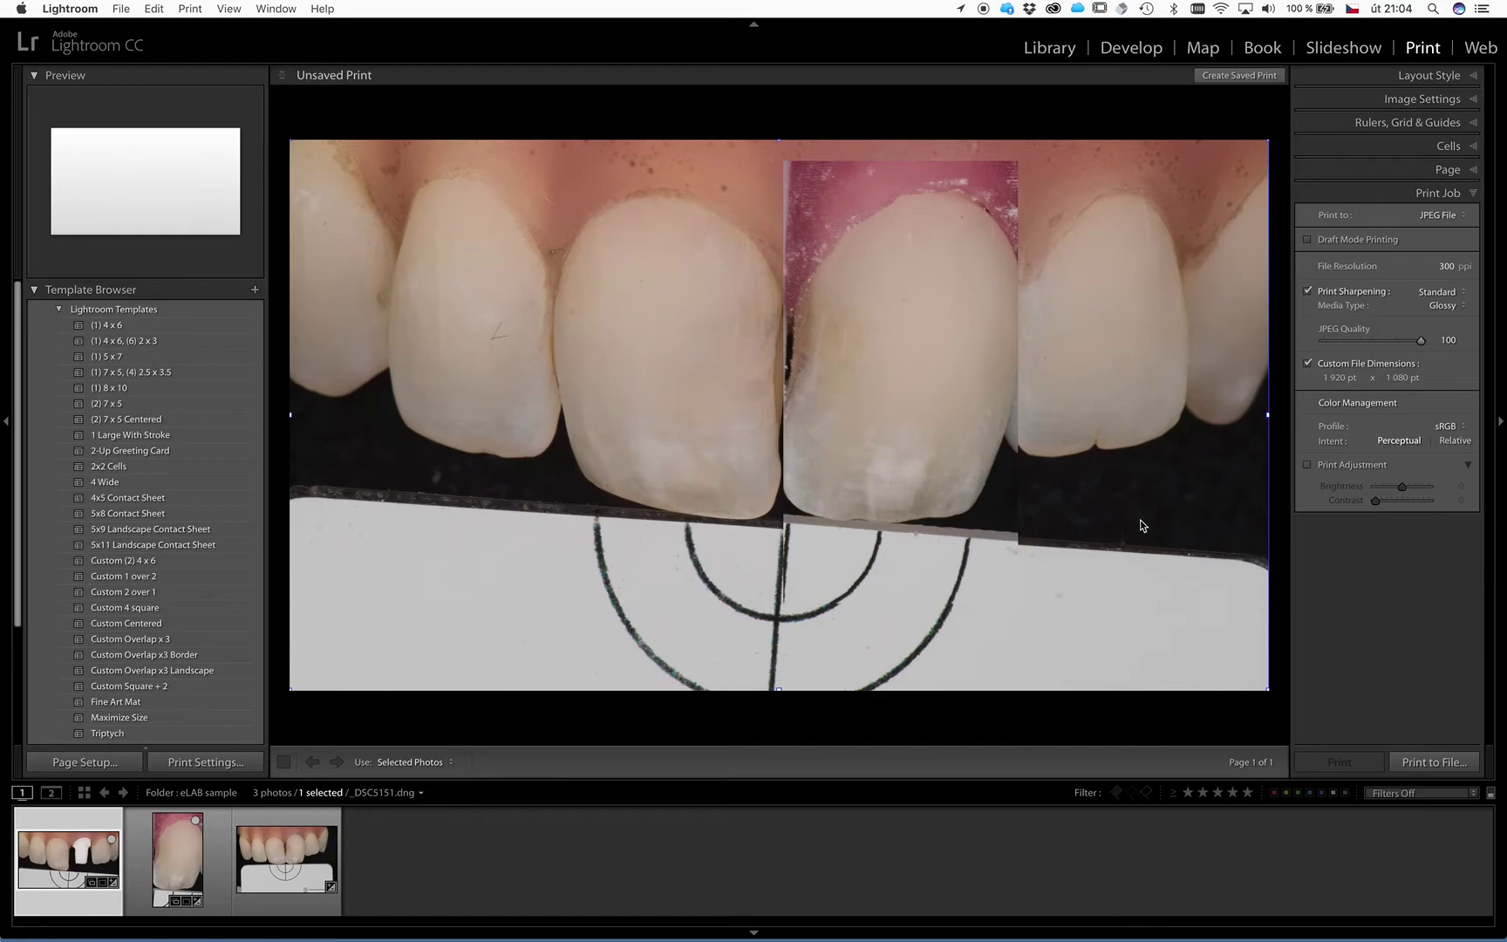
- Turn on the eLAB black identity plate and drag the logo over the photo's lower-left
{"action": "left_click", "coordinate": [1472, 171]}
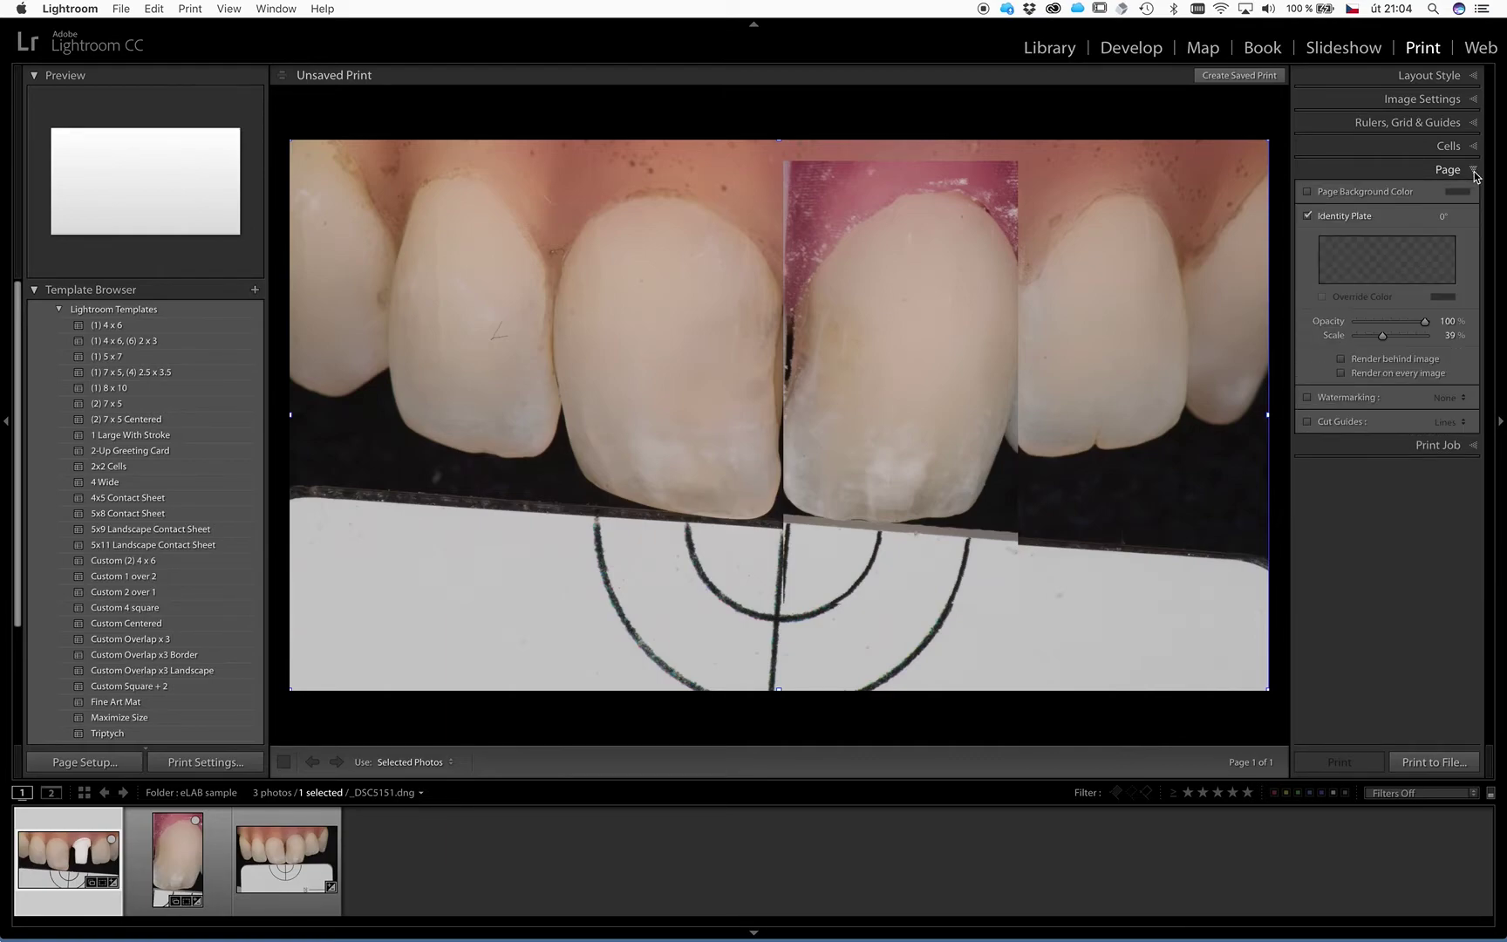
{"action": "left_click", "coordinate": [1366, 270]}
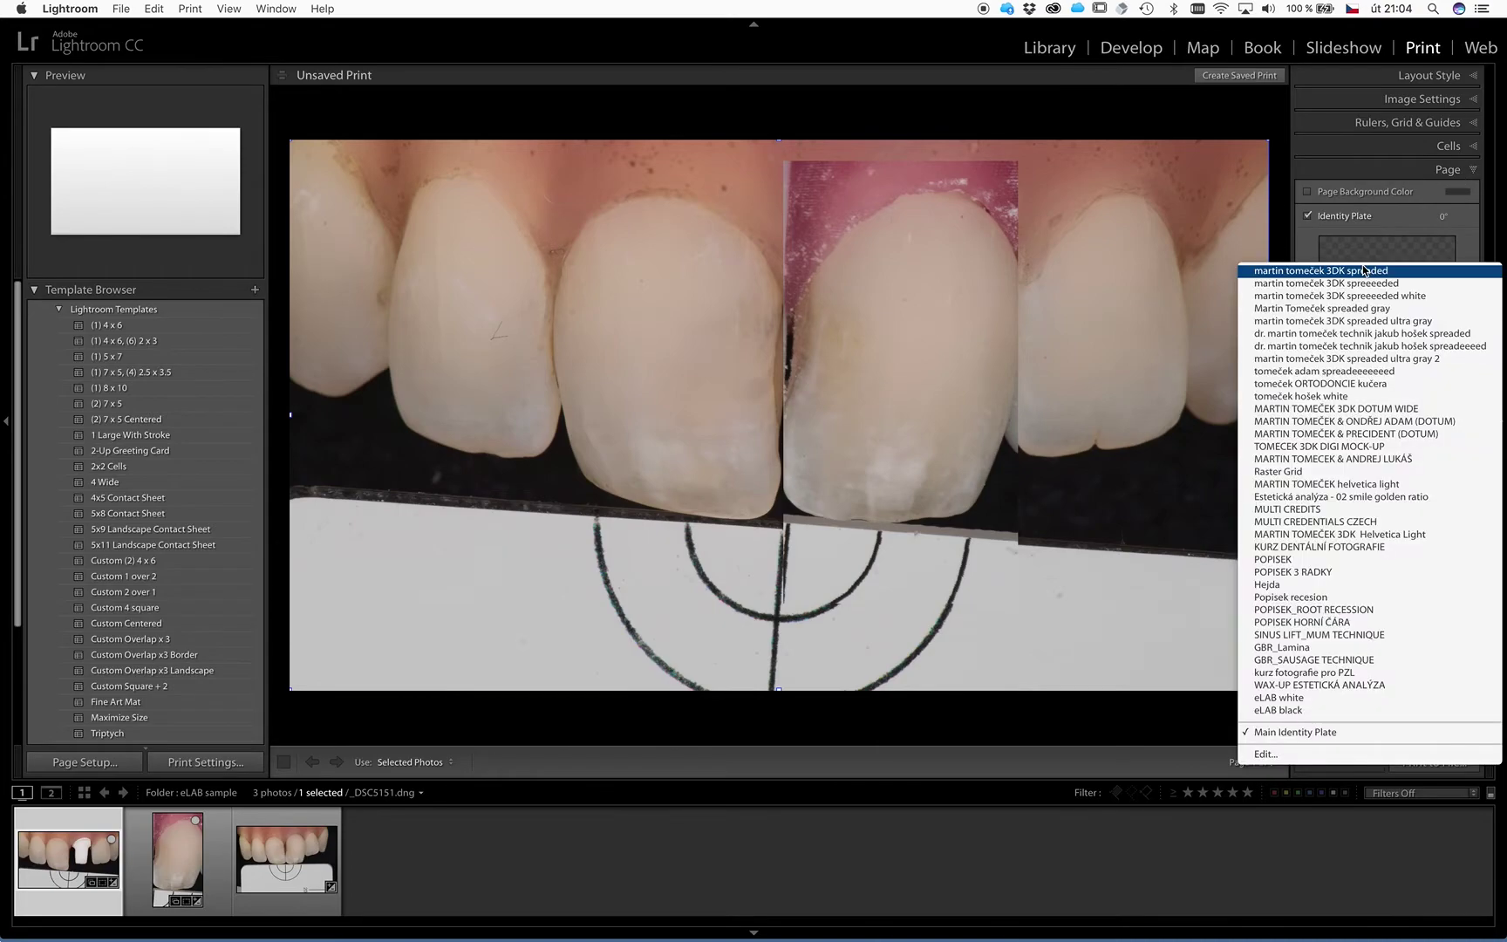
{"action": "left_click", "coordinate": [1277, 711]}
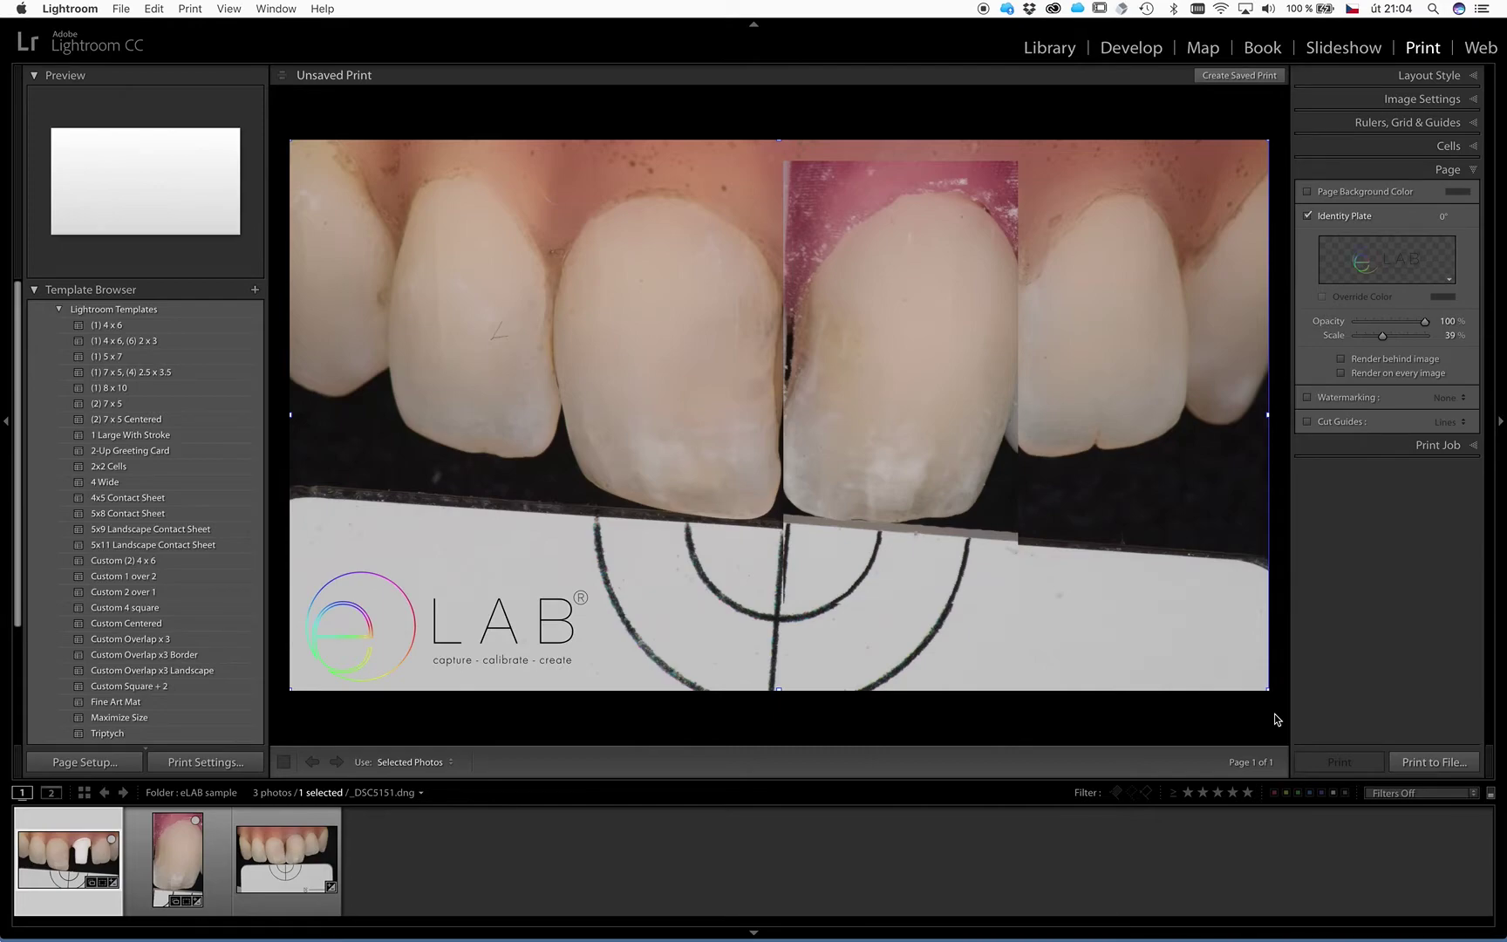
{"action": "mouse_move", "coordinate": [515, 630]}
{"action": "left_mouse_down"}
{"action": "mouse_move", "coordinate": [545, 602]}
{"action": "mouse_move", "coordinate": [513, 620]}
{"action": "left_mouse_up"}
{"action": "left_click", "coordinate": [837, 630]}
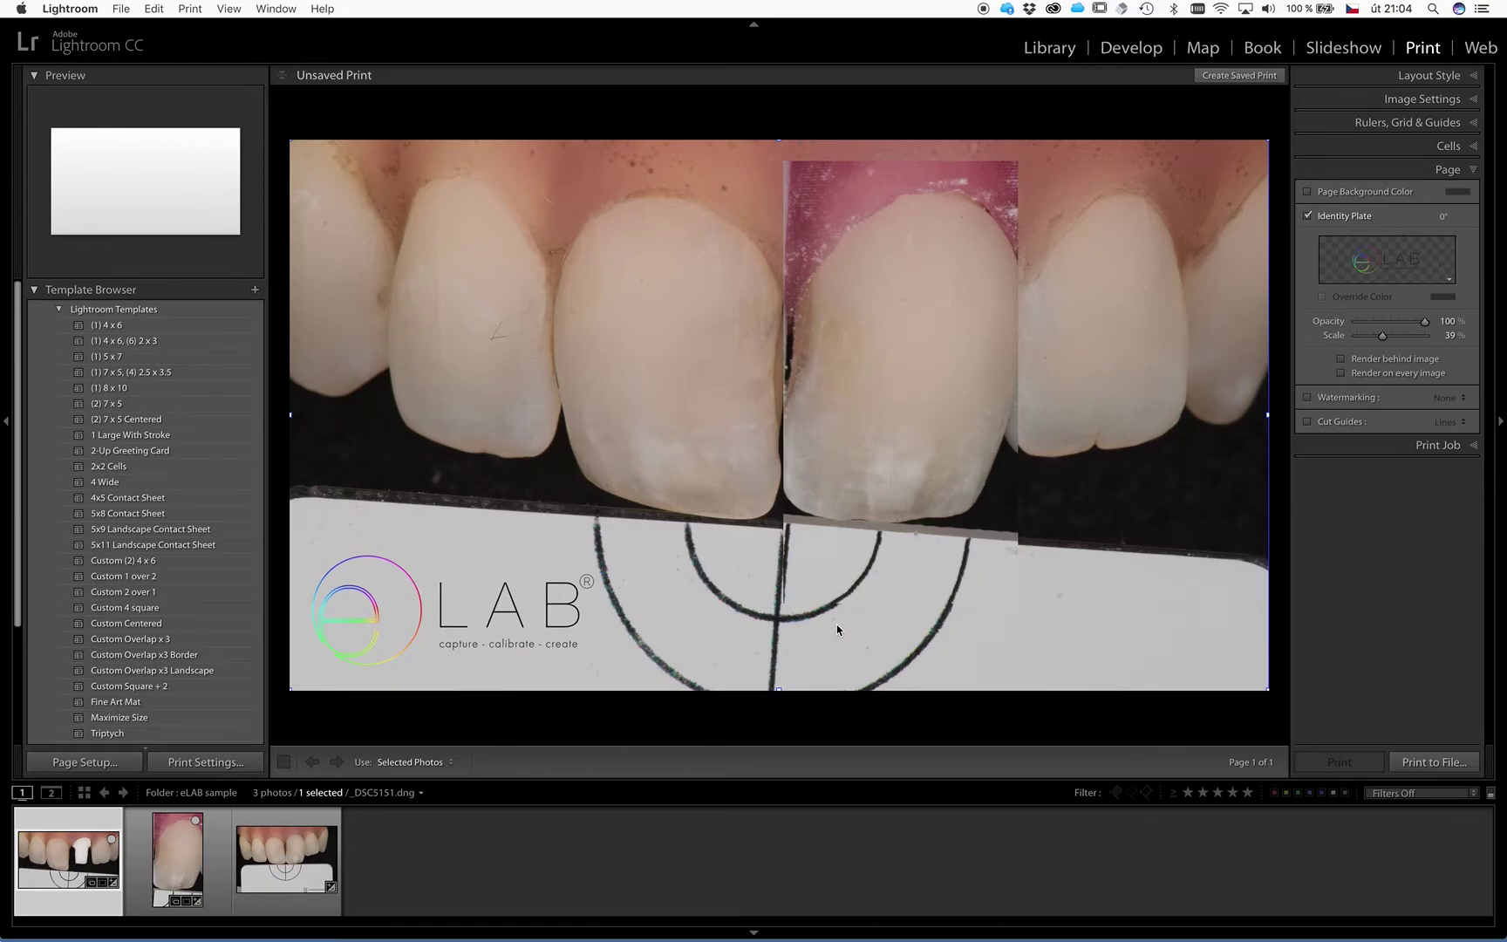
{"action": "left_click", "coordinate": [885, 727]}
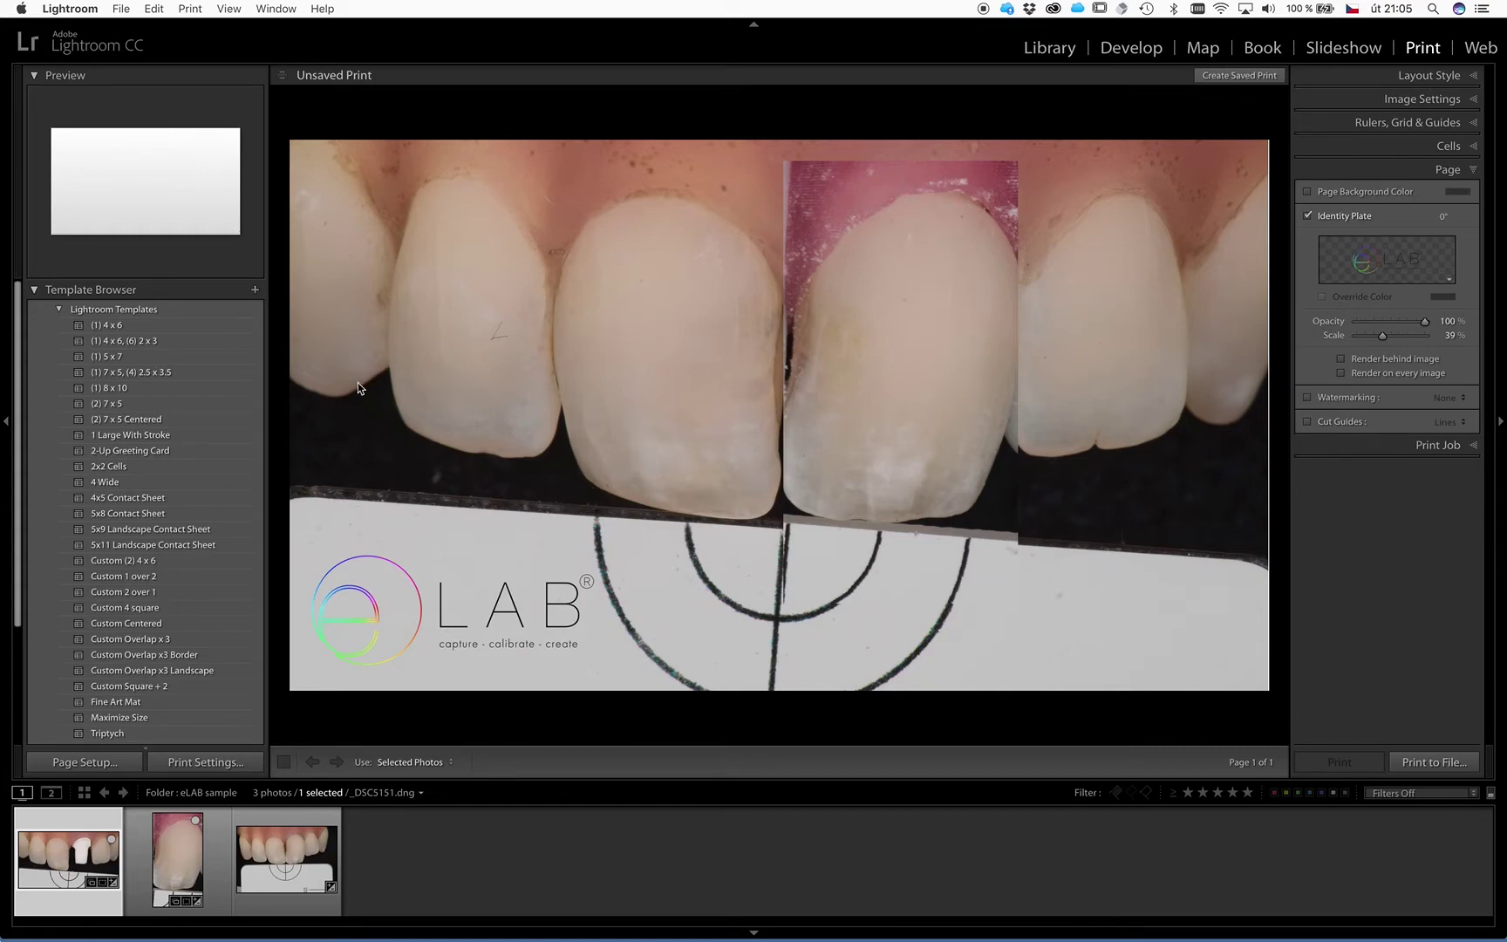
- Create an eLAB template folder, save the layout there as '16:9 Try-In', and apply it
{"action": "left_click", "coordinate": [59, 310]}
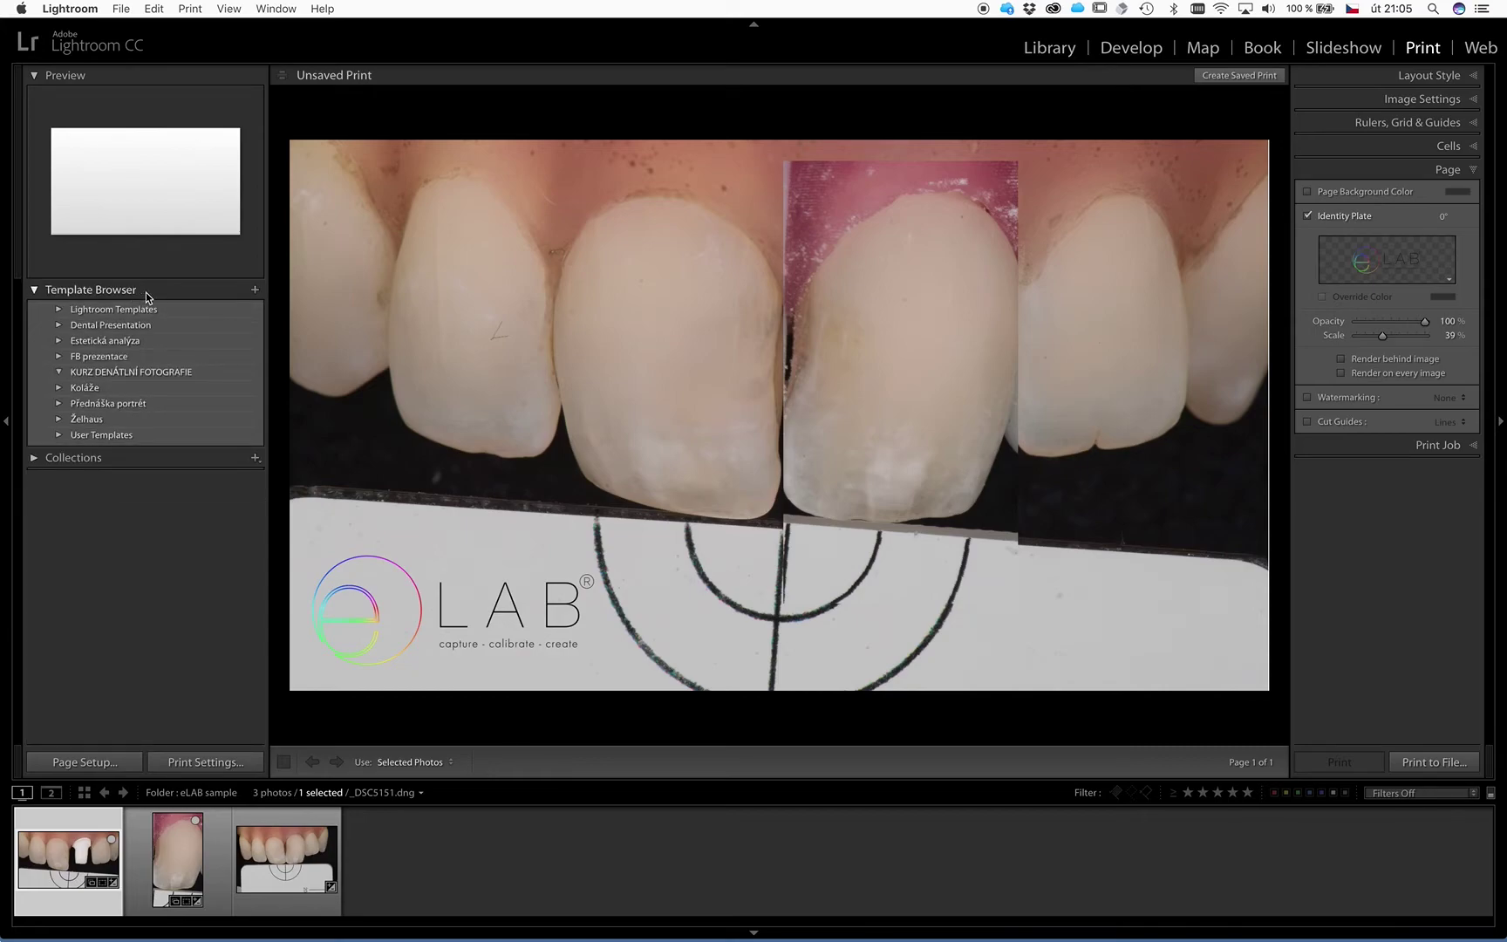
{"action": "left_click", "coordinate": [256, 292]}
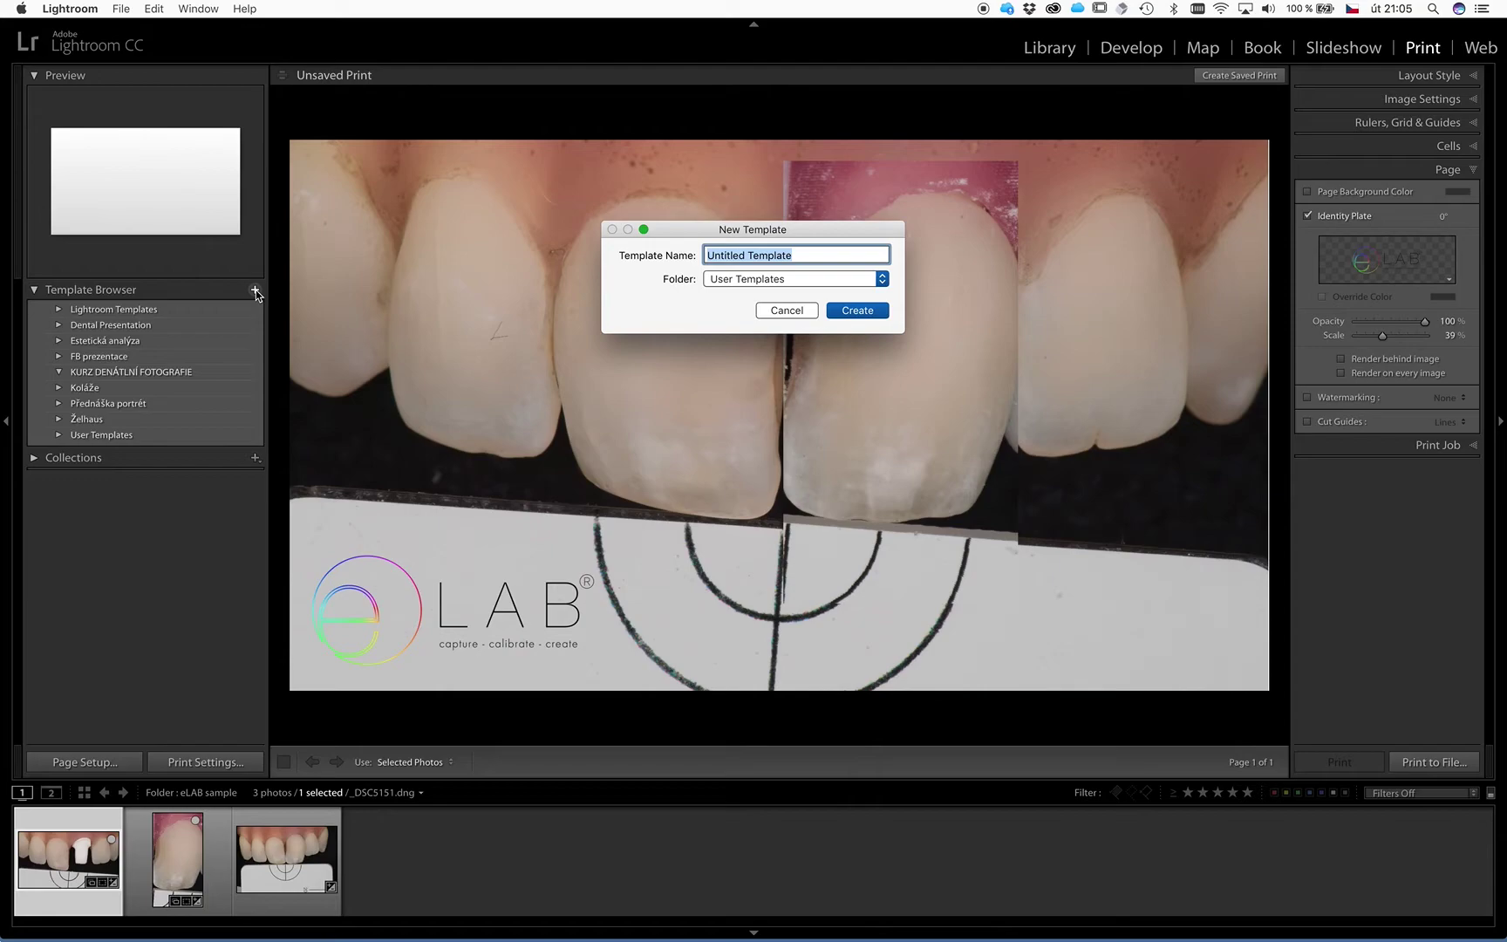
{"action": "left_click", "coordinate": [733, 281]}
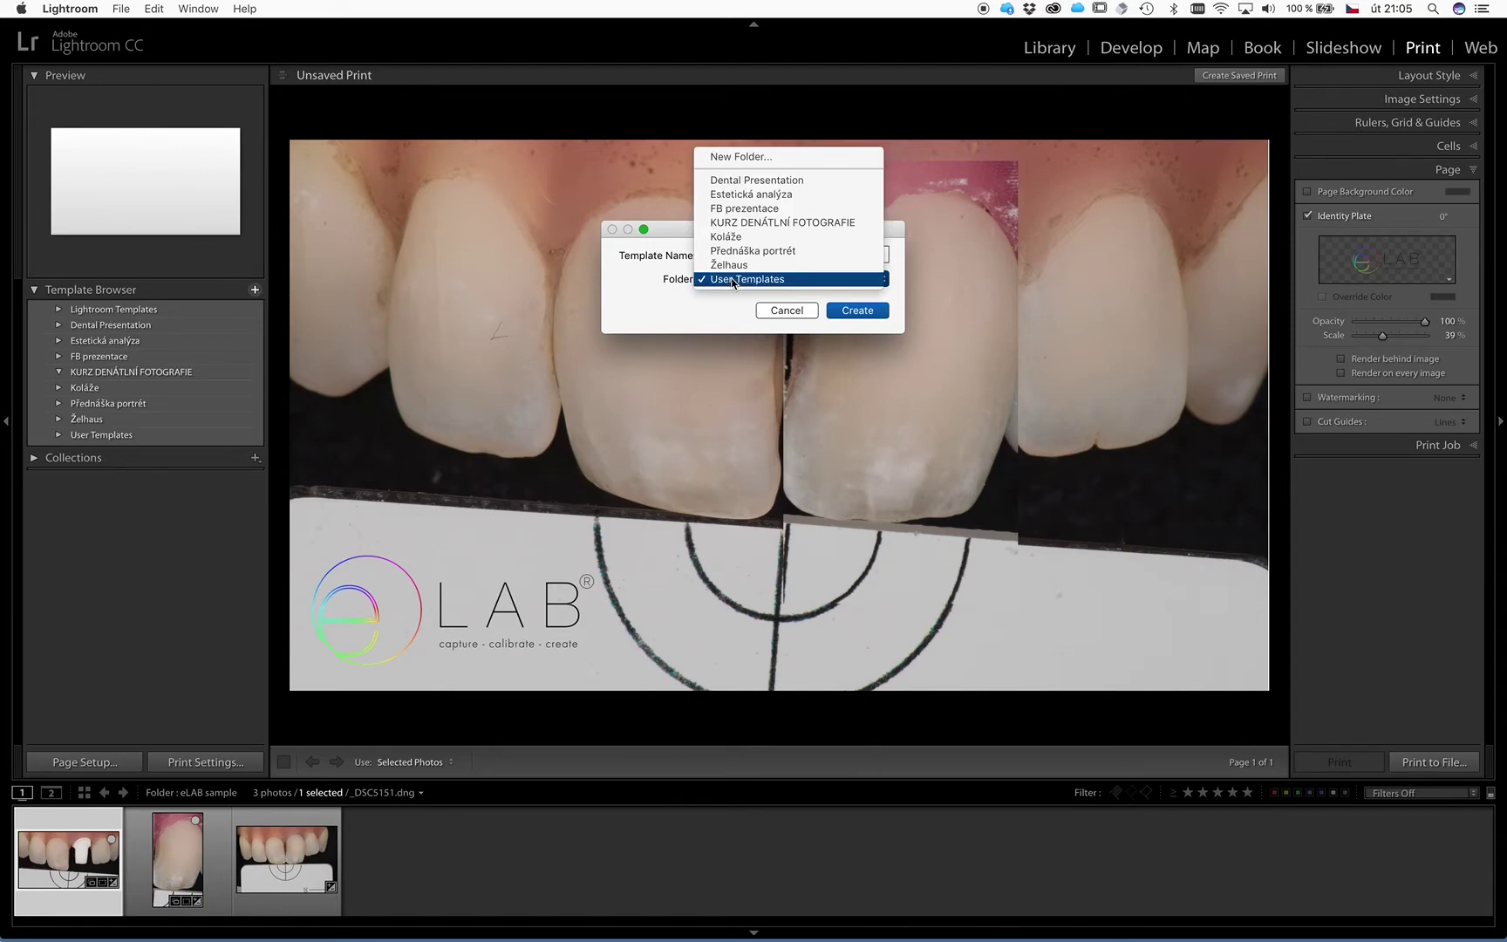
{"action": "left_click", "coordinate": [733, 157]}
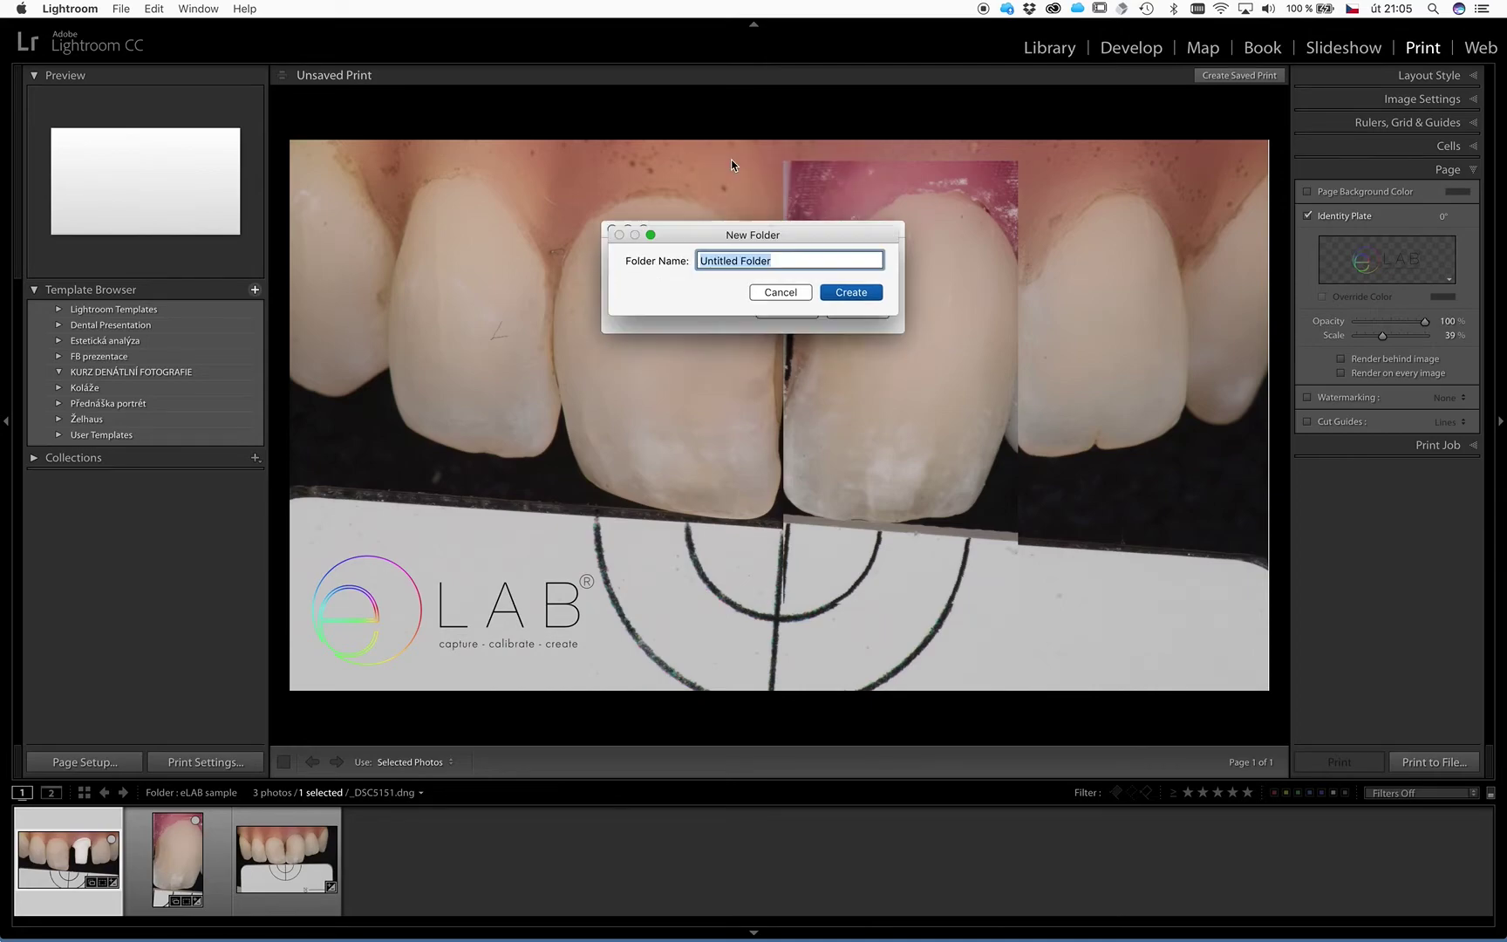
{"action": "type", "text": "eLAB"}
{"action": "left_click", "coordinate": [851, 291]}
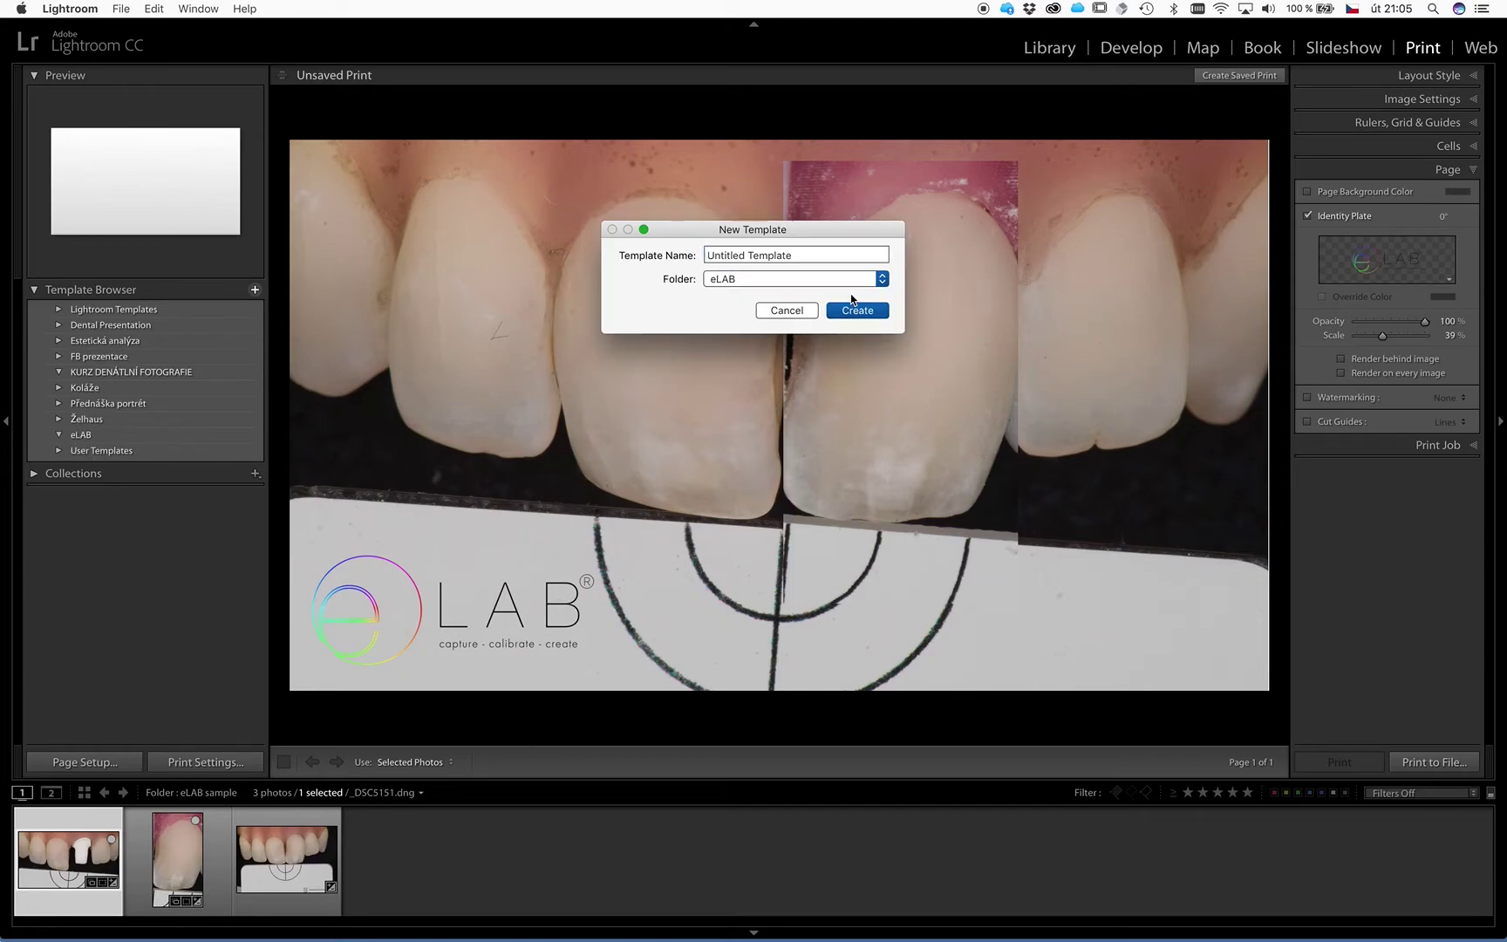
{"action": "triple_click", "coordinate": [766, 256]}
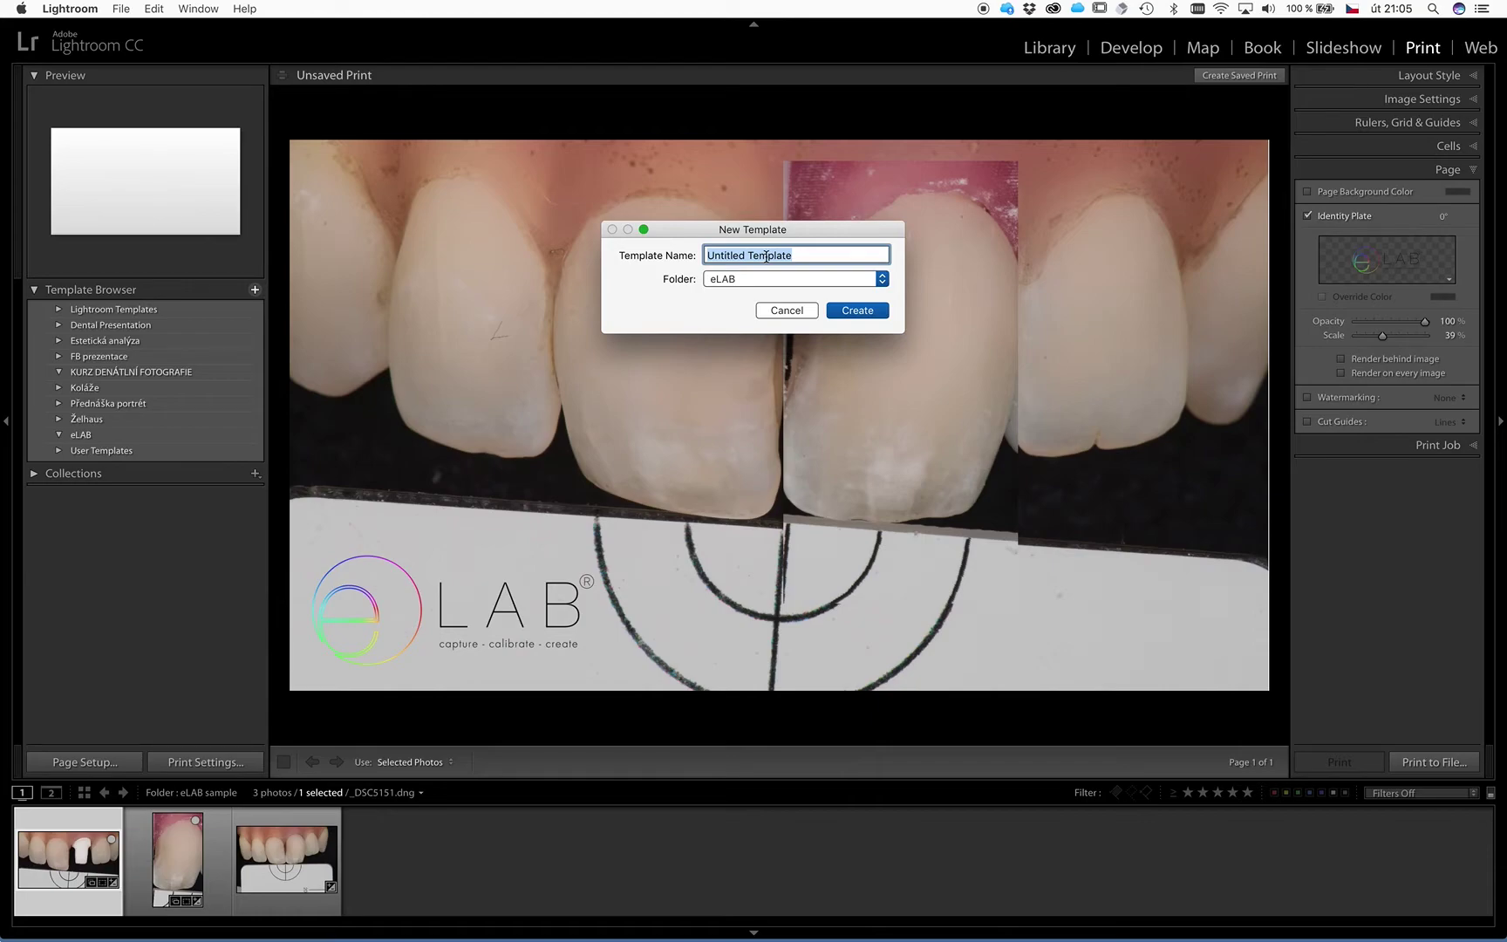
{"action": "type", "text": "16:9 Try-In"}
{"action": "left_click", "coordinate": [848, 316]}
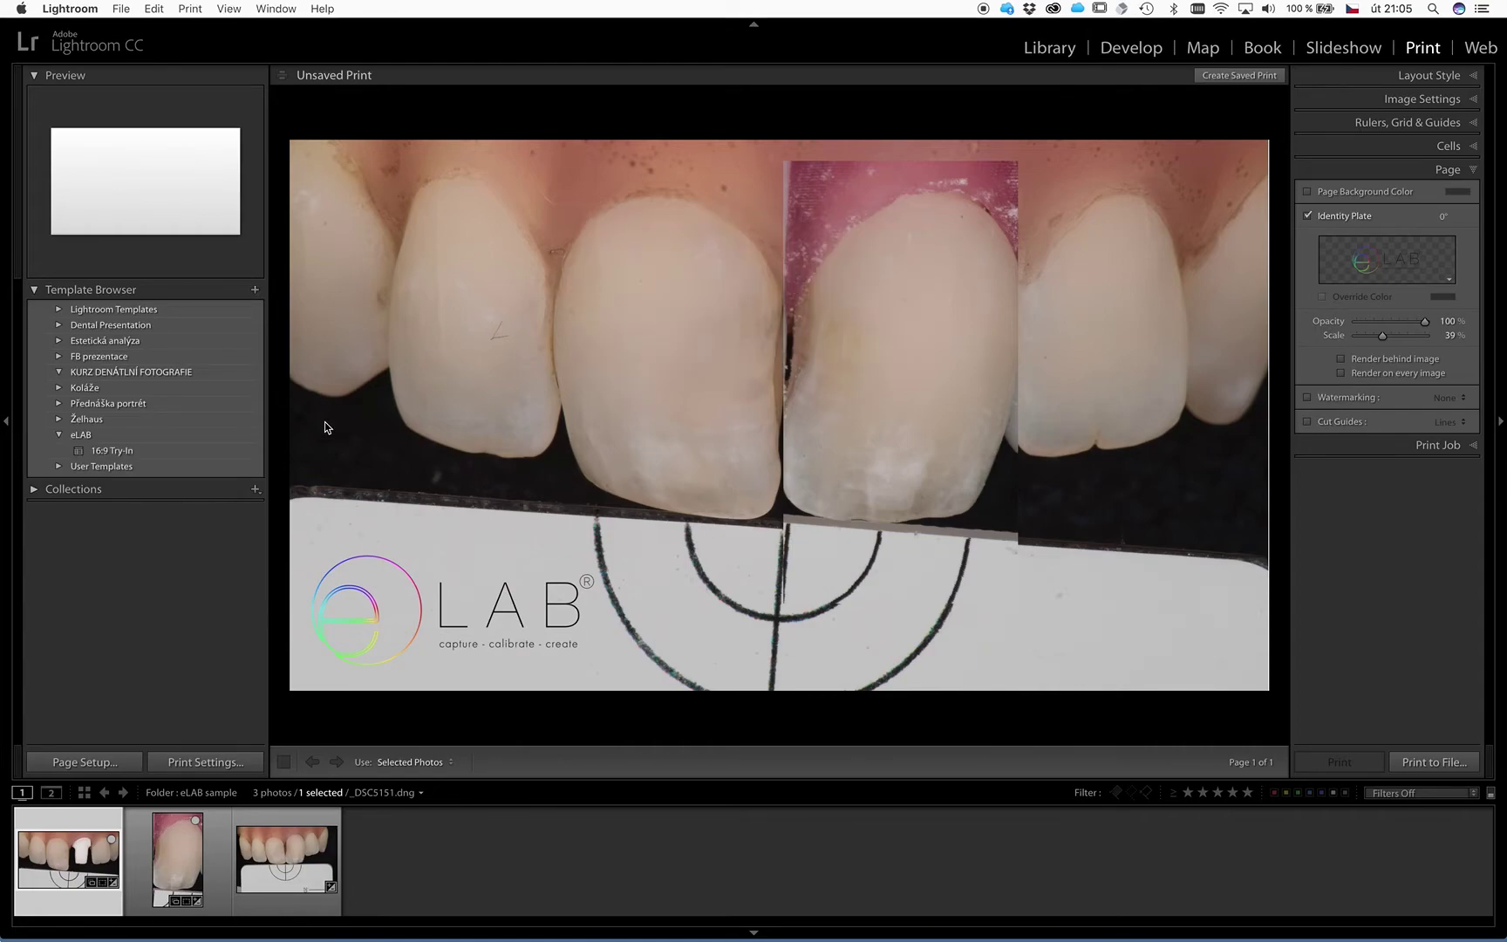
{"action": "left_click", "coordinate": [114, 451]}
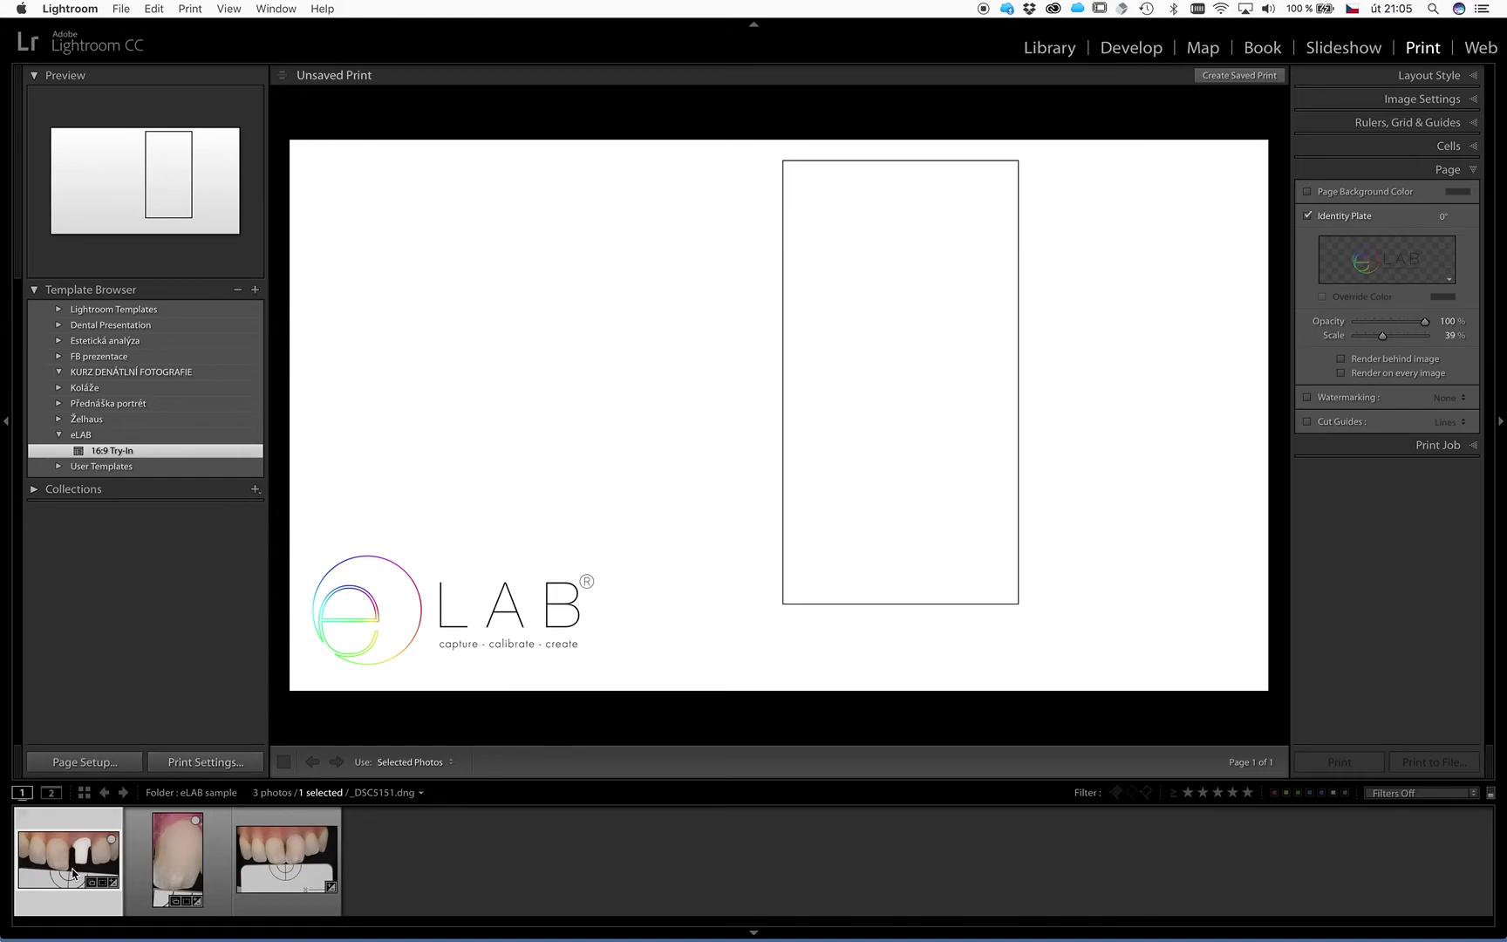
- Put the teeth photo in the background cell and DSC5352 in the inset, nudging the inset into alignment
{"action": "left_click_drag", "start_coordinate": [70, 864], "coordinate": [504, 413]}
{"action": "left_click_drag", "start_coordinate": [189, 849], "coordinate": [946, 338]}
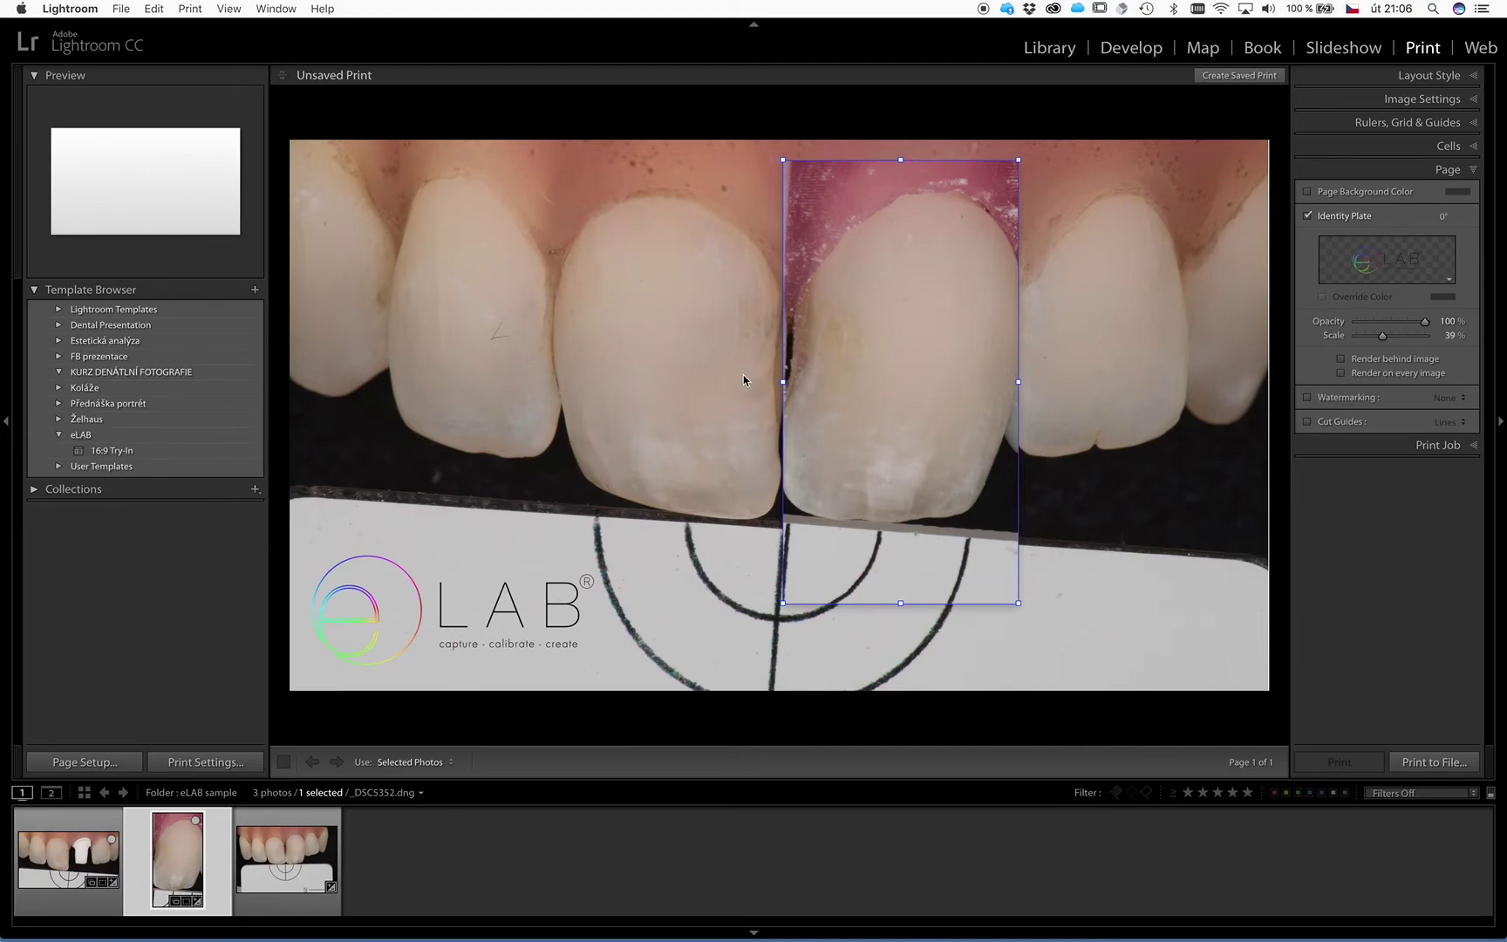
{"action": "left_click_drag", "start_coordinate": [786, 384], "coordinate": [780, 385]}
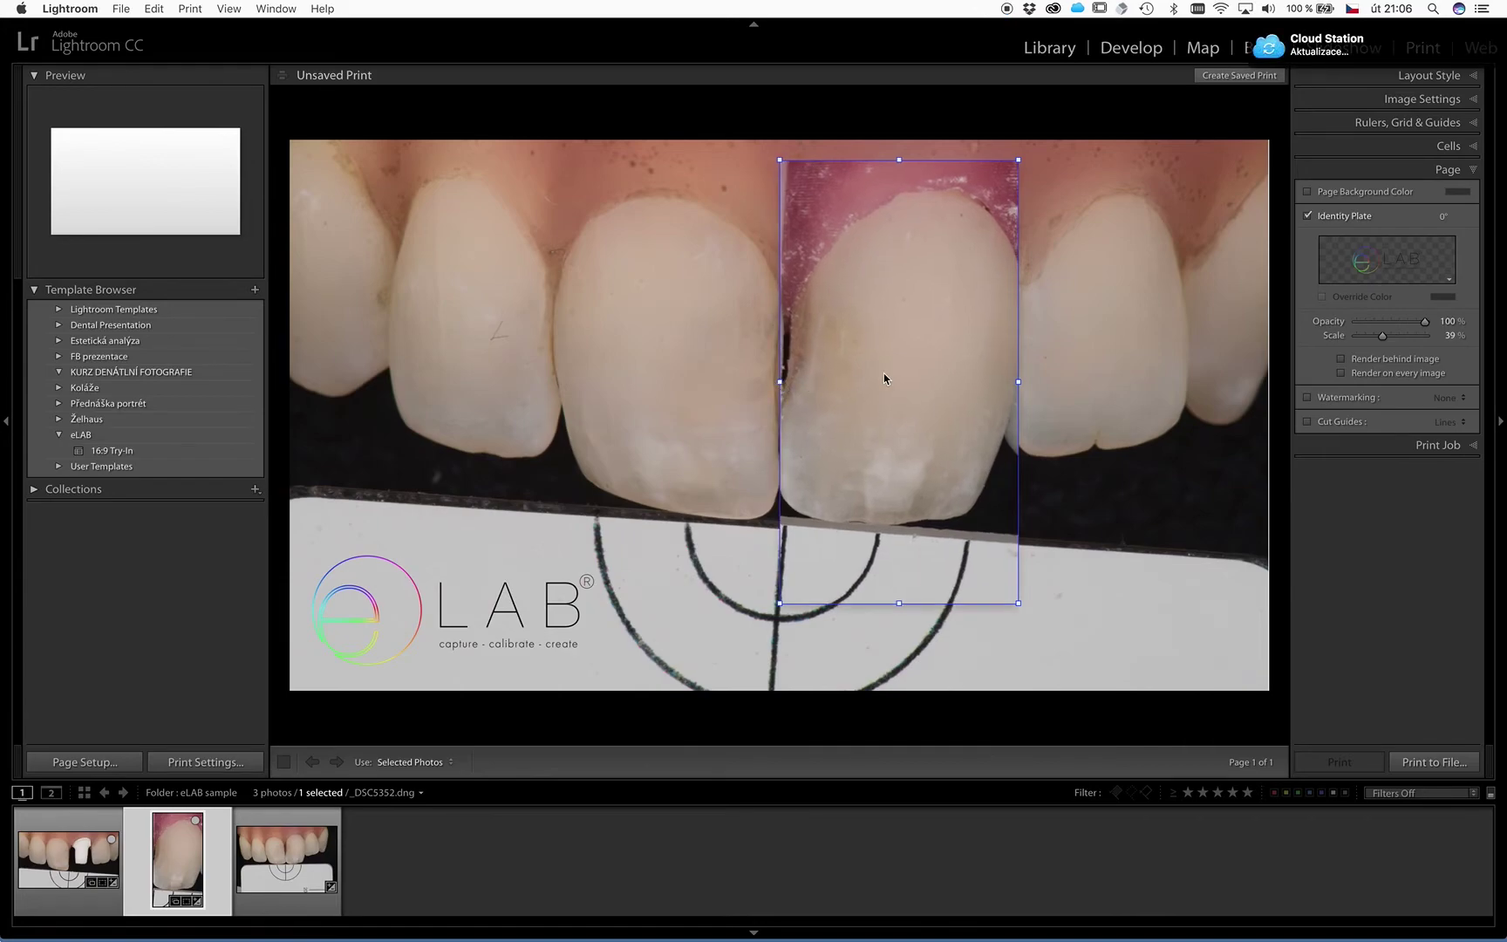
{"action": "mouse_move", "coordinate": [884, 377]}
{"action": "left_mouse_down"}
{"action": "mouse_move", "coordinate": [883, 422]}
{"action": "mouse_move", "coordinate": [884, 383]}
{"action": "left_mouse_up"}
{"action": "left_click", "coordinate": [1119, 611]}
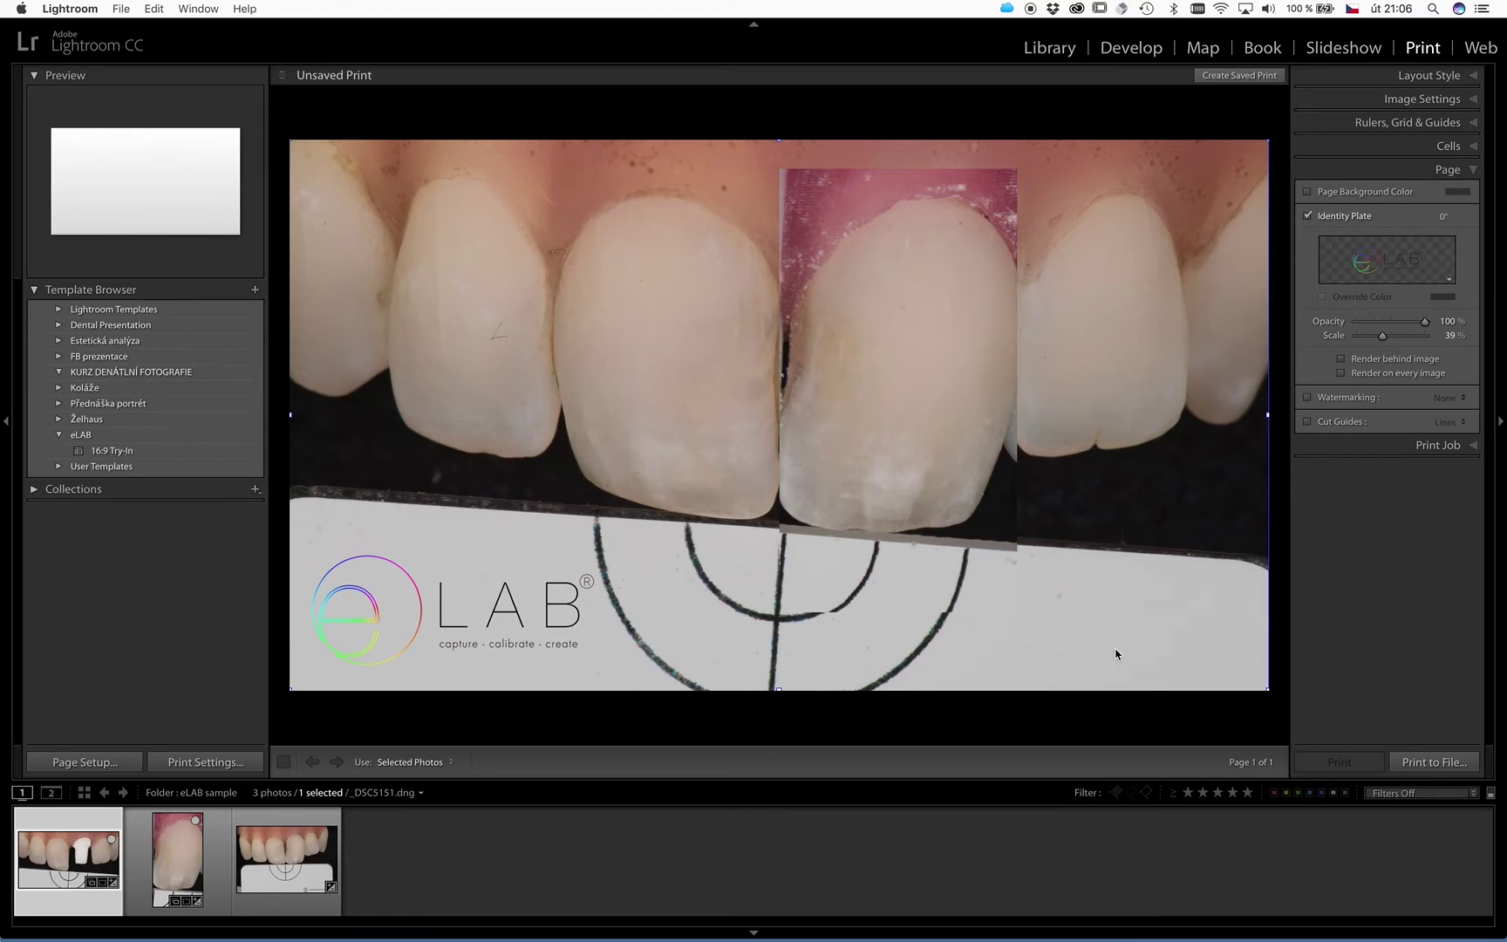
- Print the page to file as 'Patient Name' JPEG in the eLAB export folder
{"action": "left_click", "coordinate": [1424, 764]}
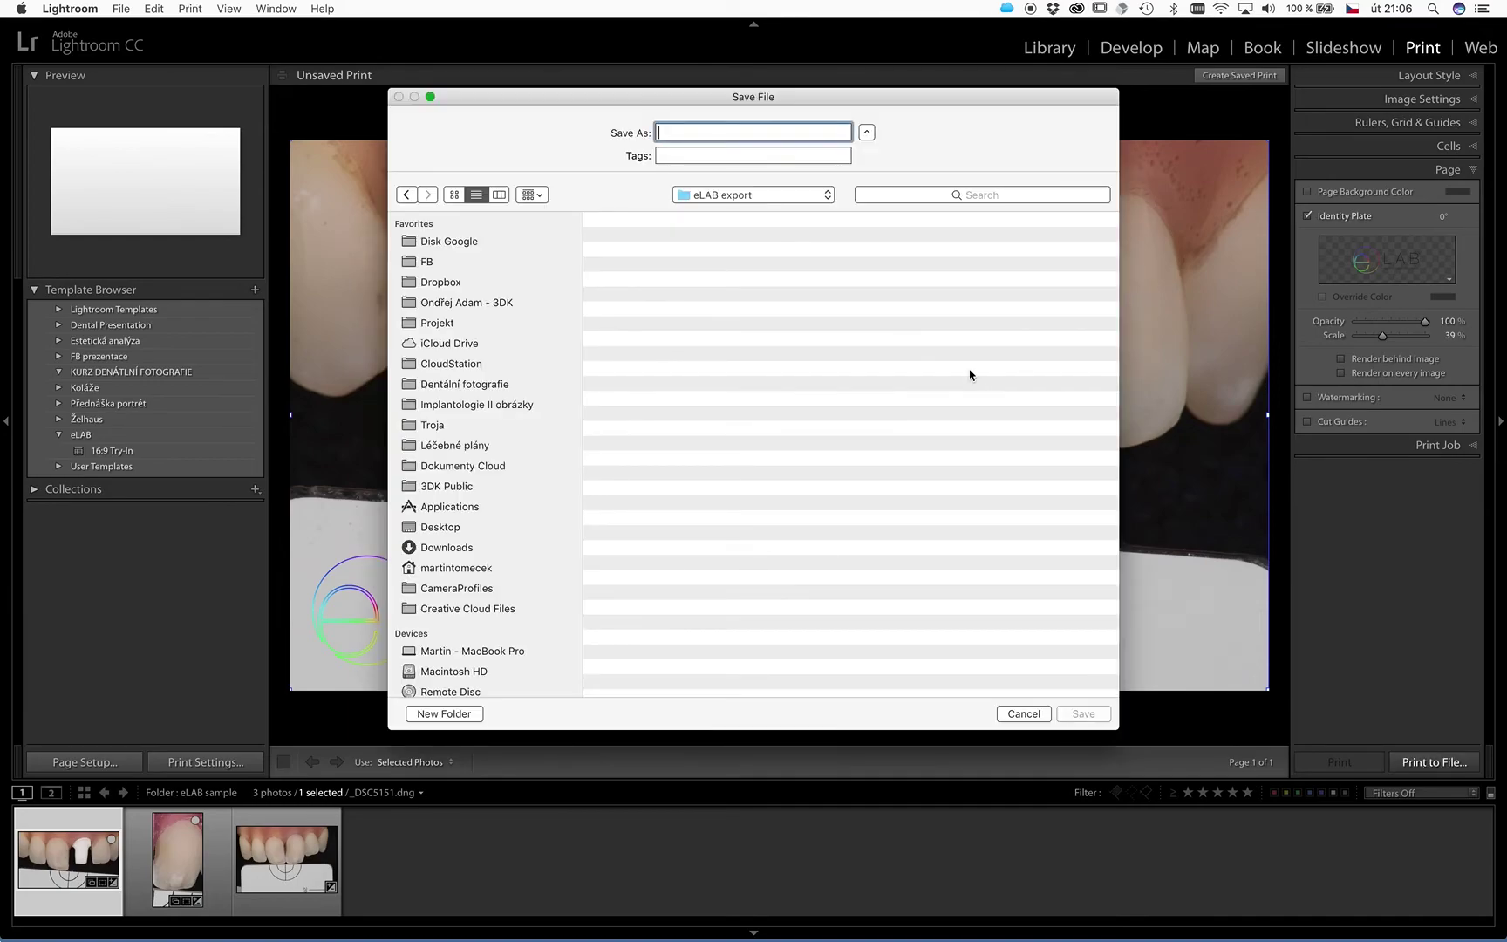
{"action": "type", "text": "Pat"}
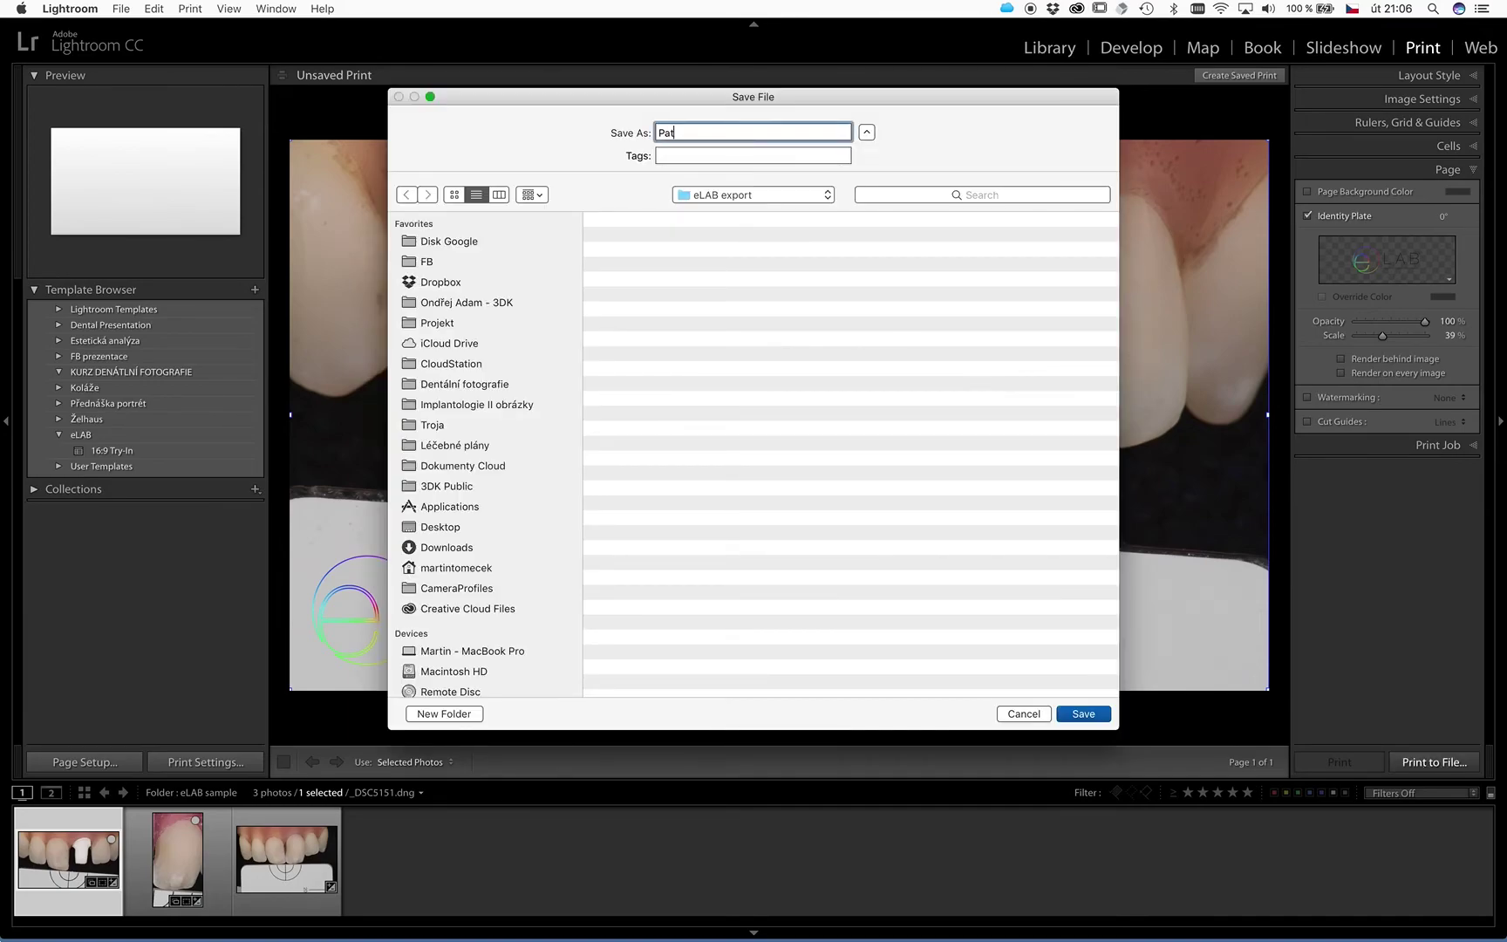
{"action": "type", "text": "ient Name"}
{"action": "left_click", "coordinate": [1087, 716]}
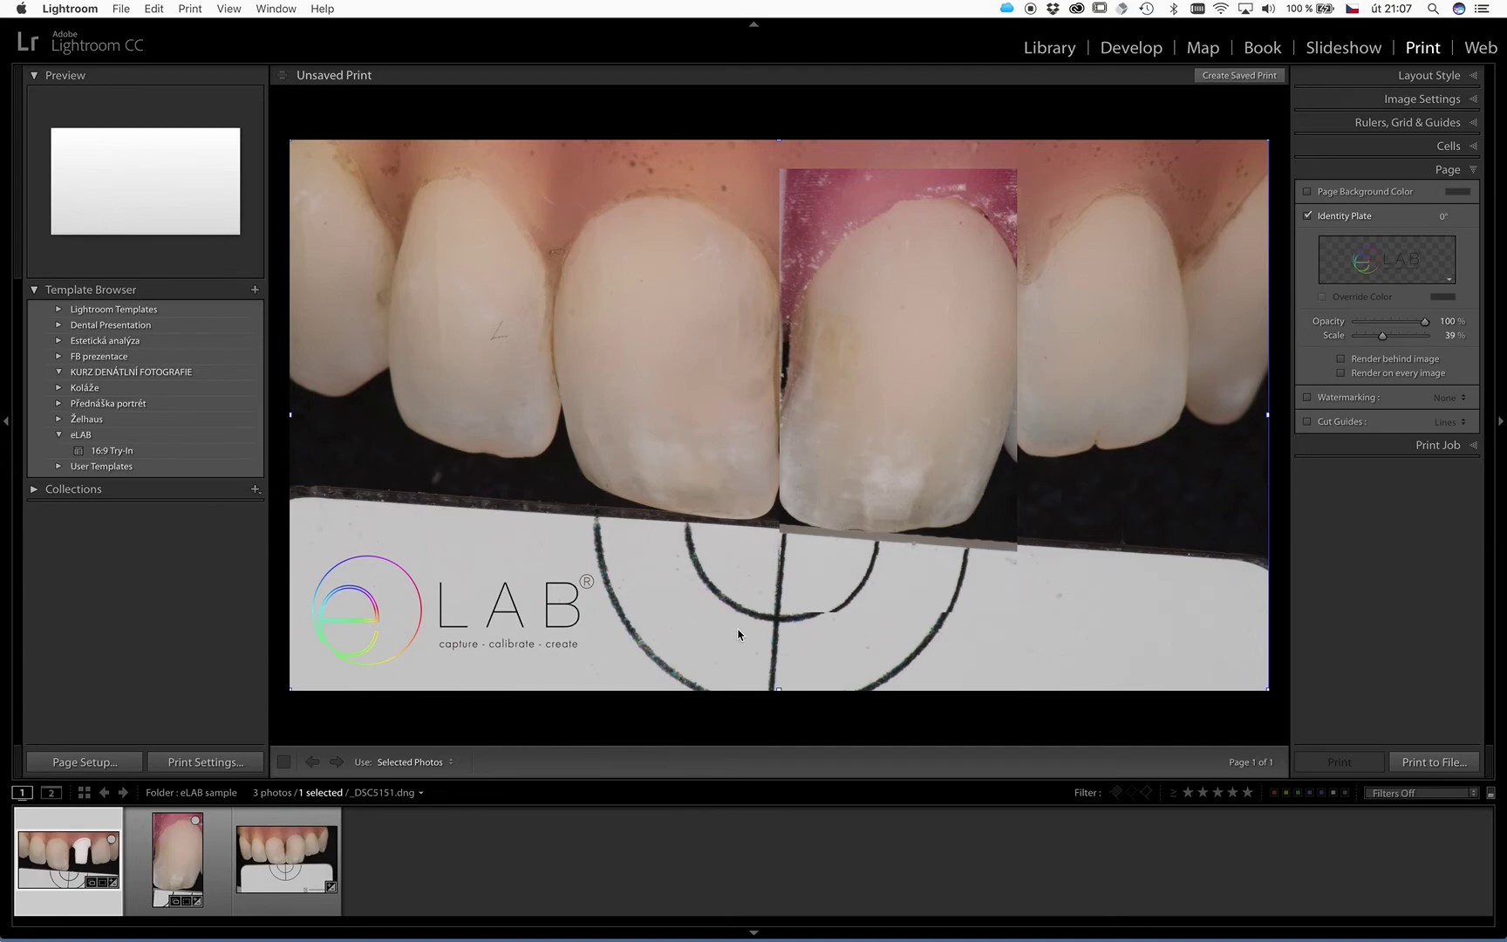
{"action": "key", "text": "super+p"}
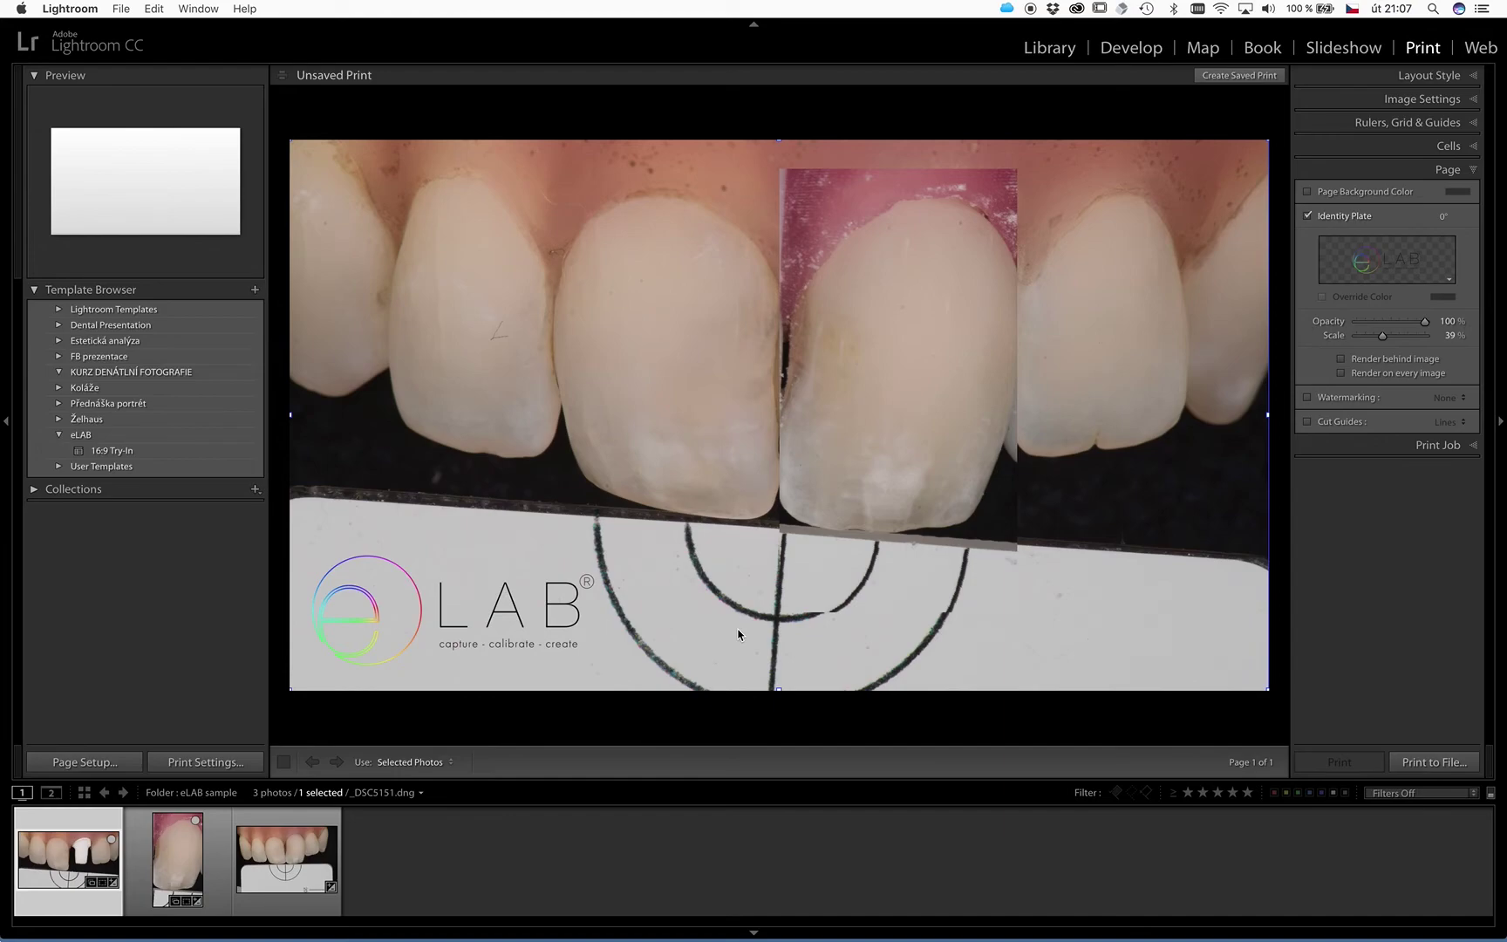
{"action": "key", "text": "super+Tab"}
{"action": "key", "text": "super+Tab"}
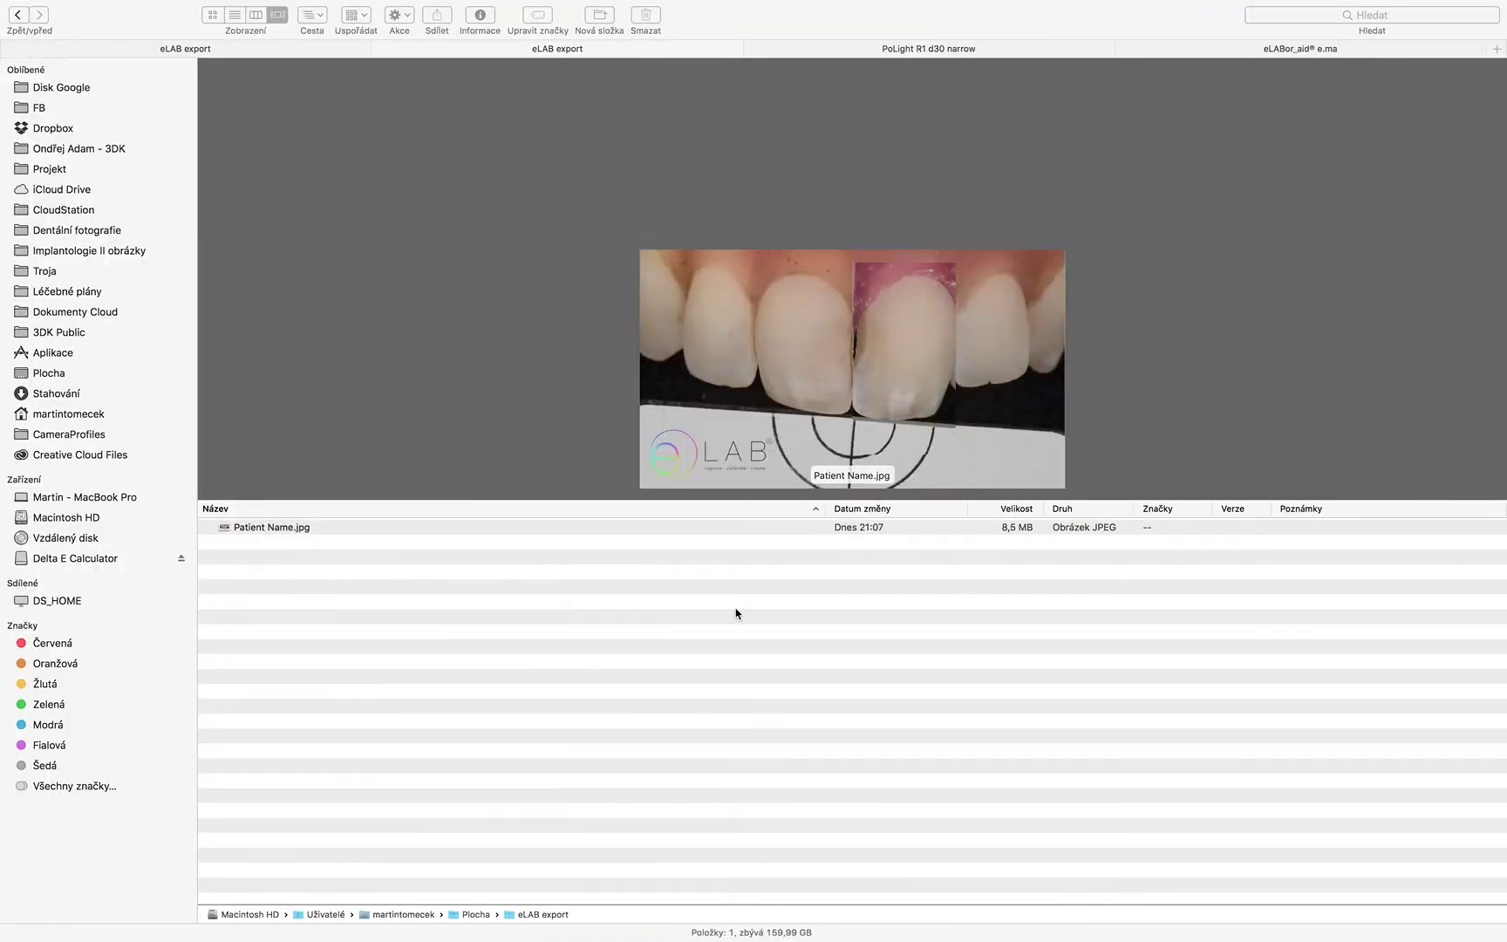
- Confirm Patient Name.jpg sits in the eLAB export folder in Finder, then return to Lightroom
{"action": "left_click", "coordinate": [276, 529]}
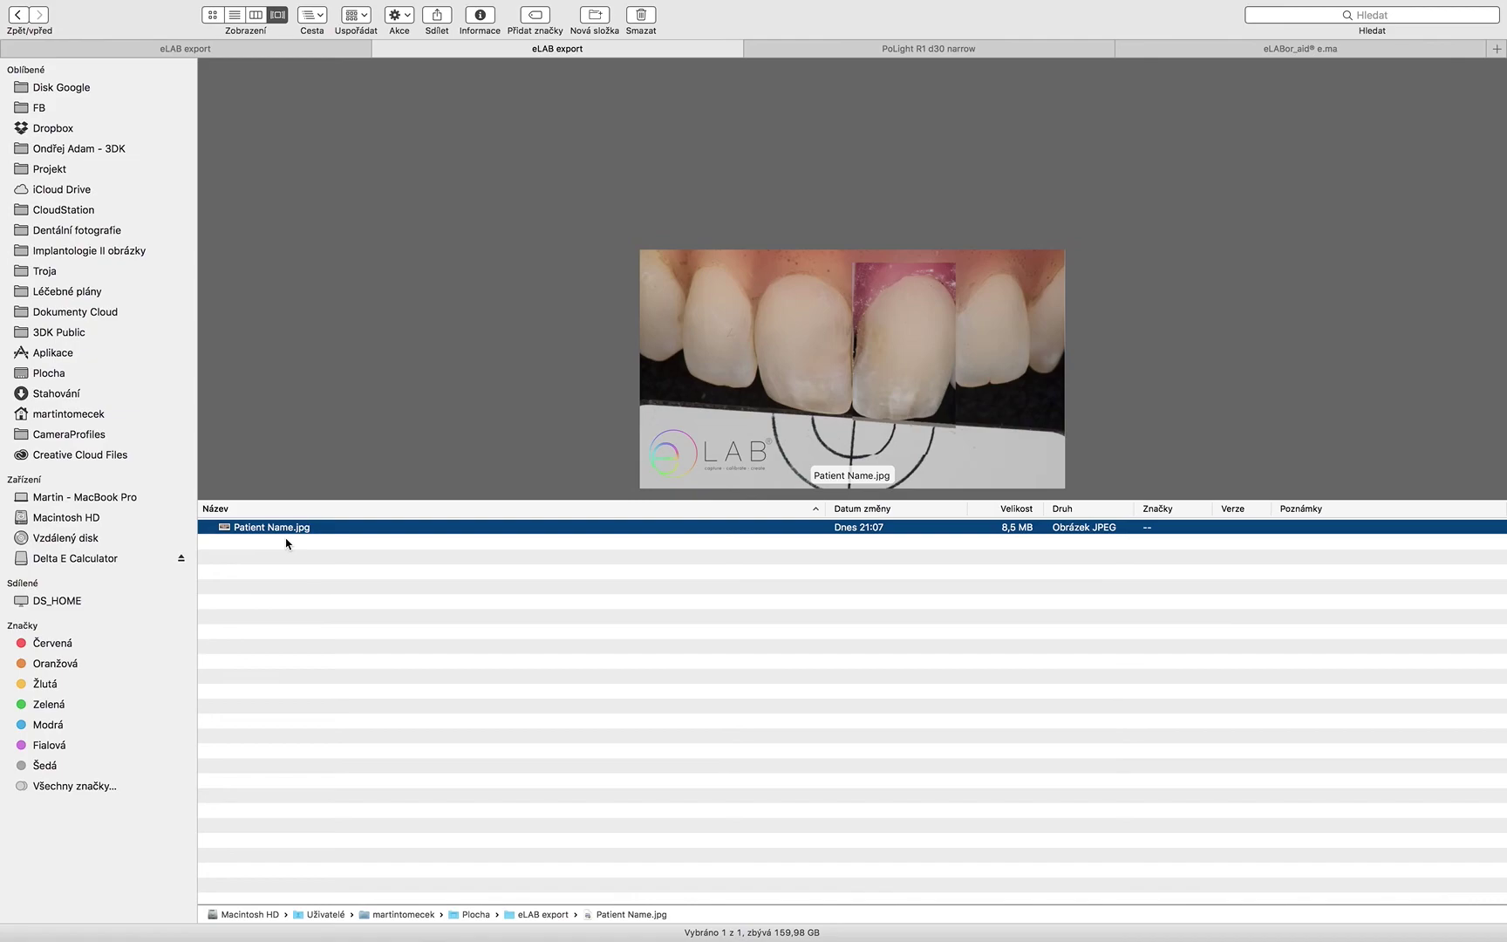
{"action": "key", "text": "ctrl+Left"}
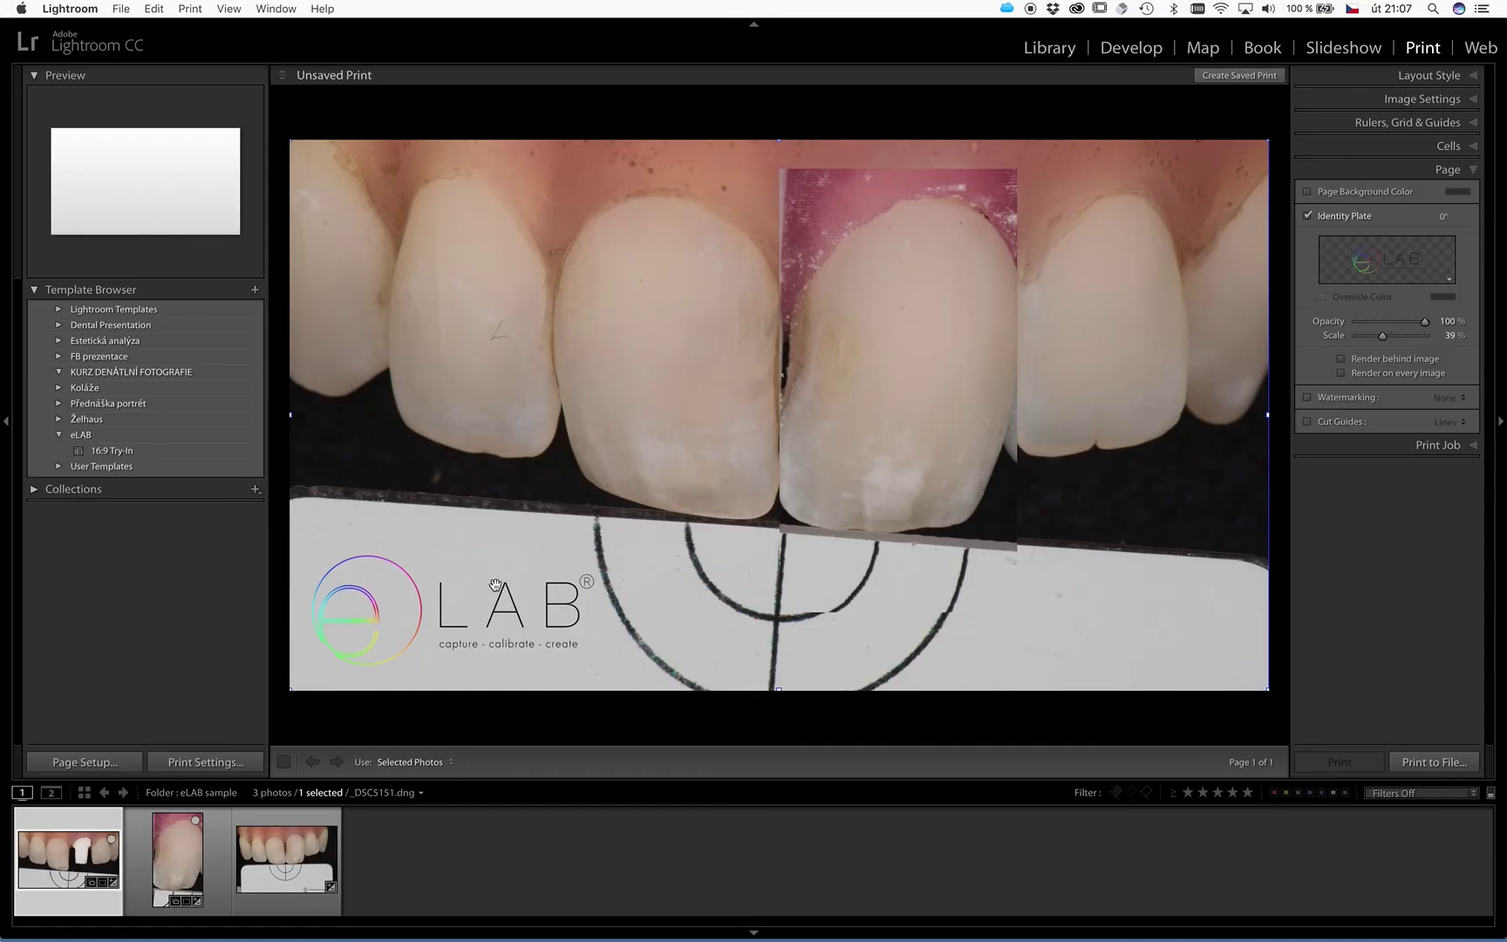
{"action": "key", "text": "ctrl+Right"}
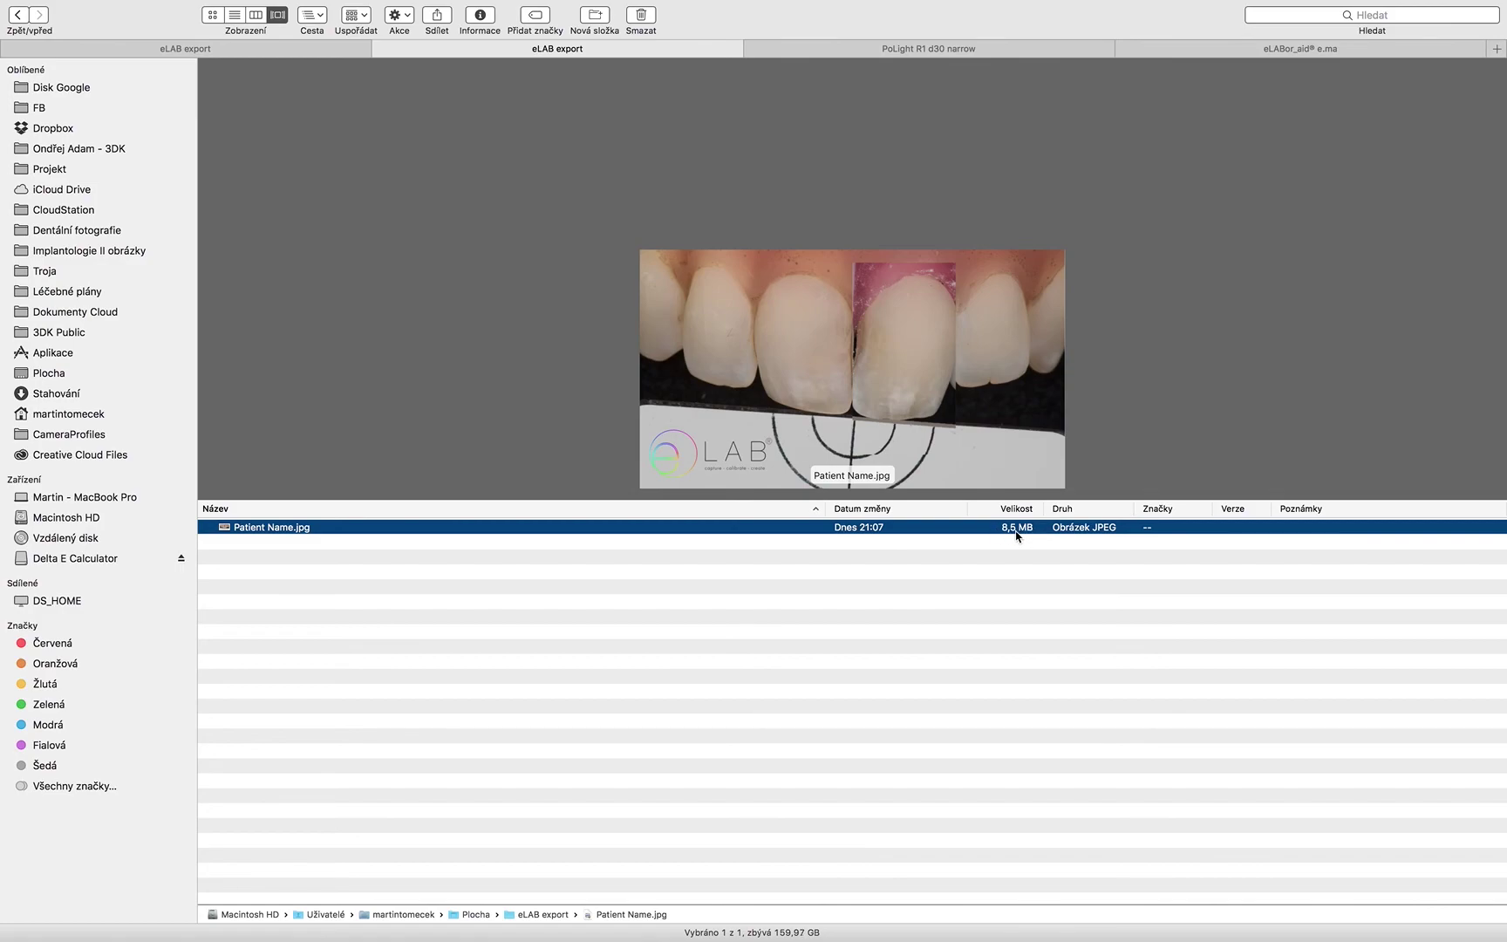
{"action": "left_click", "coordinate": [772, 642]}
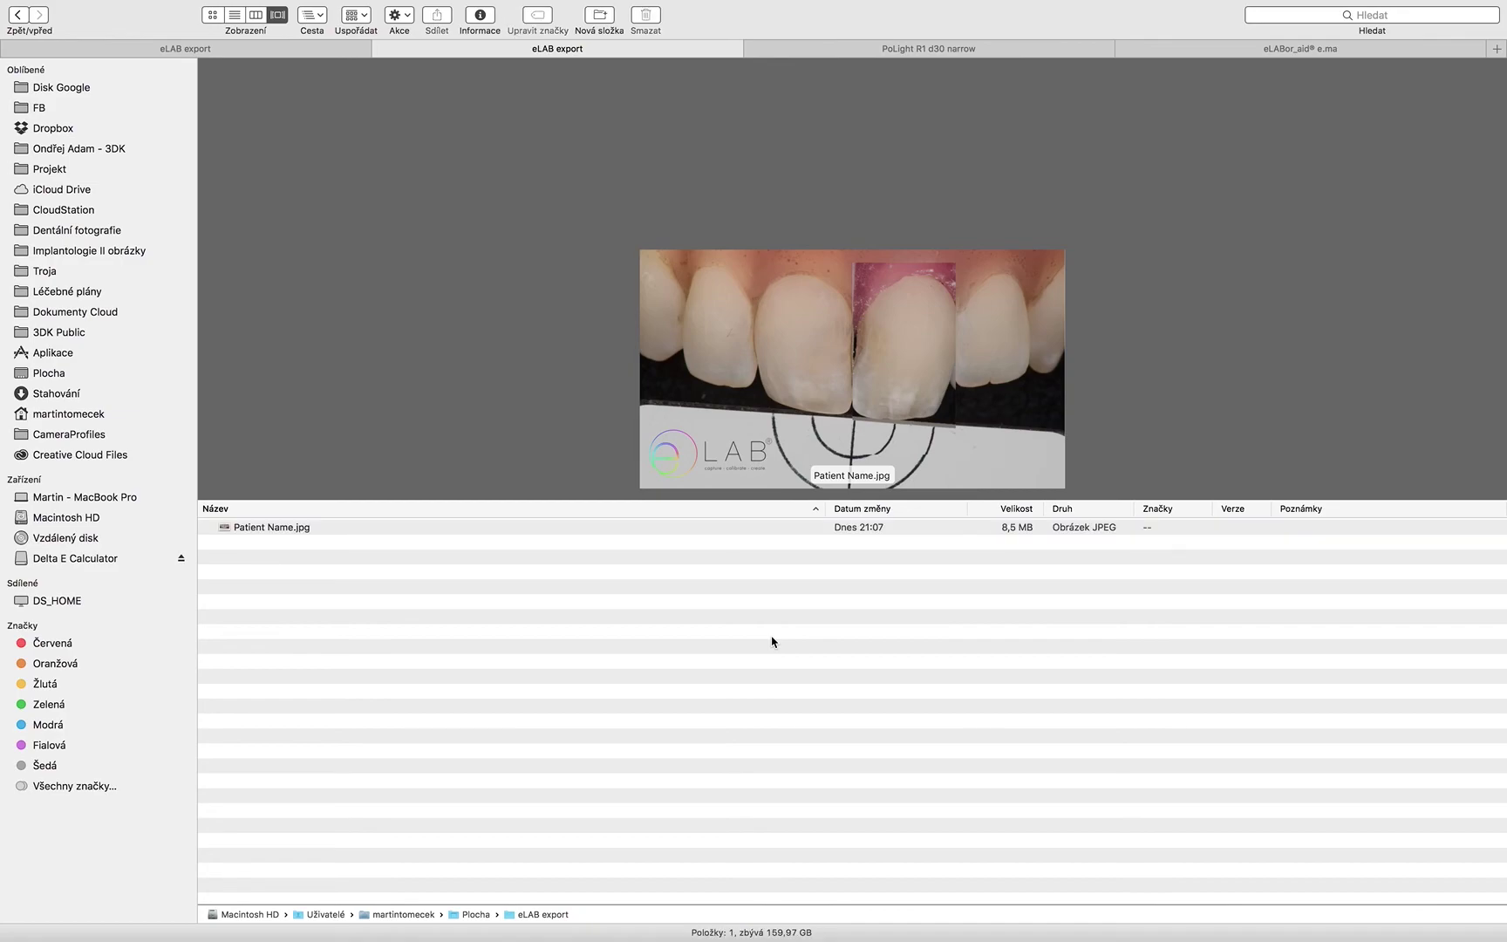
{"action": "key", "text": "super+Tab"}
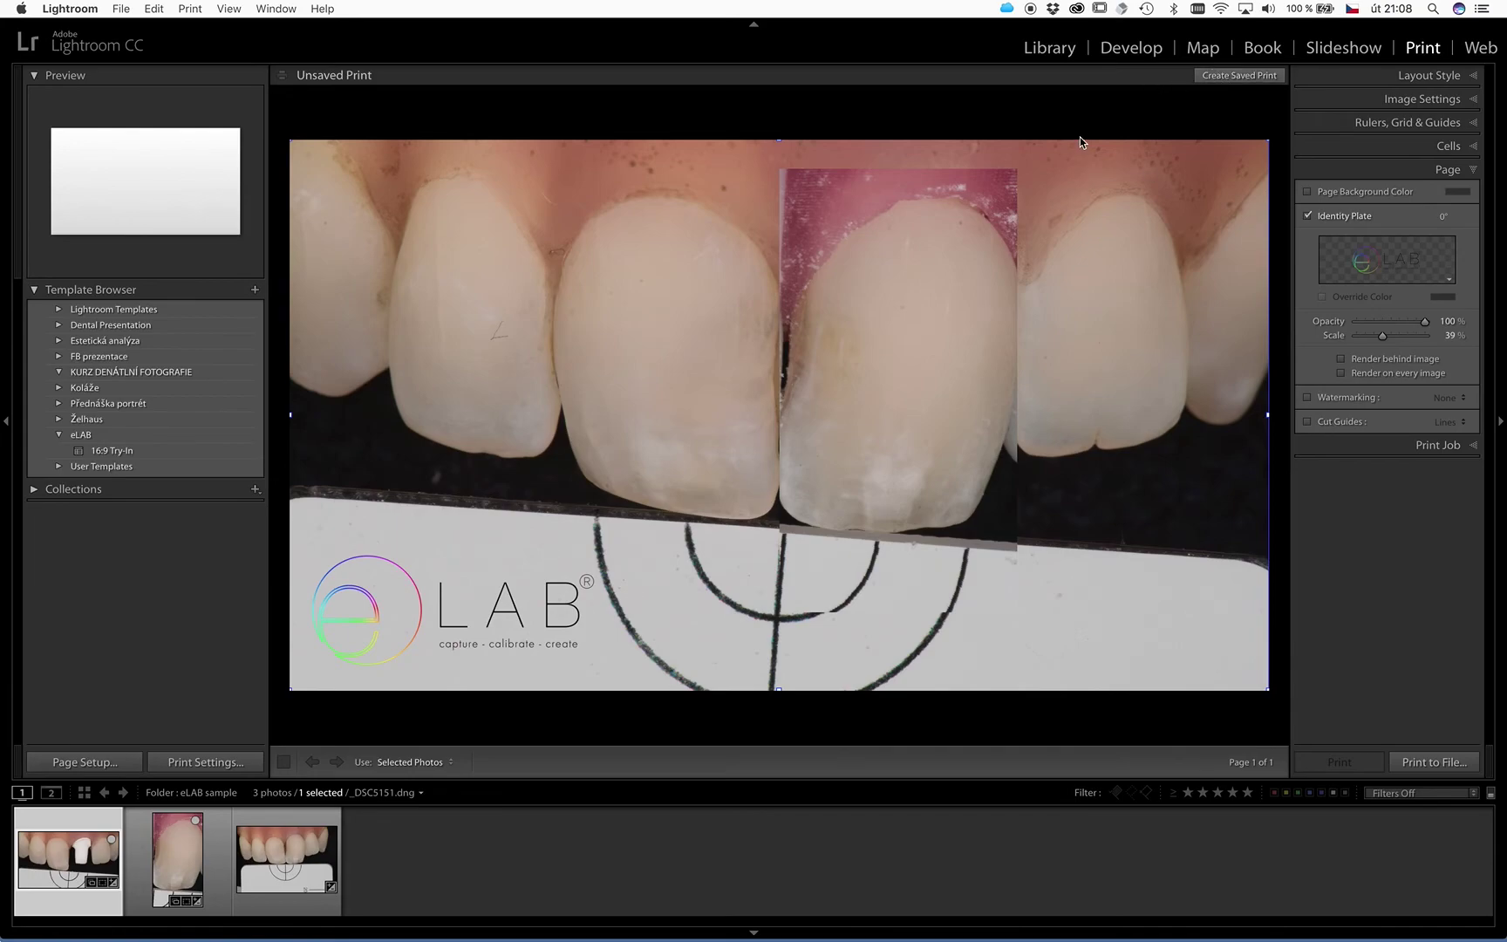
{"action": "left_click", "coordinate": [1050, 48]}
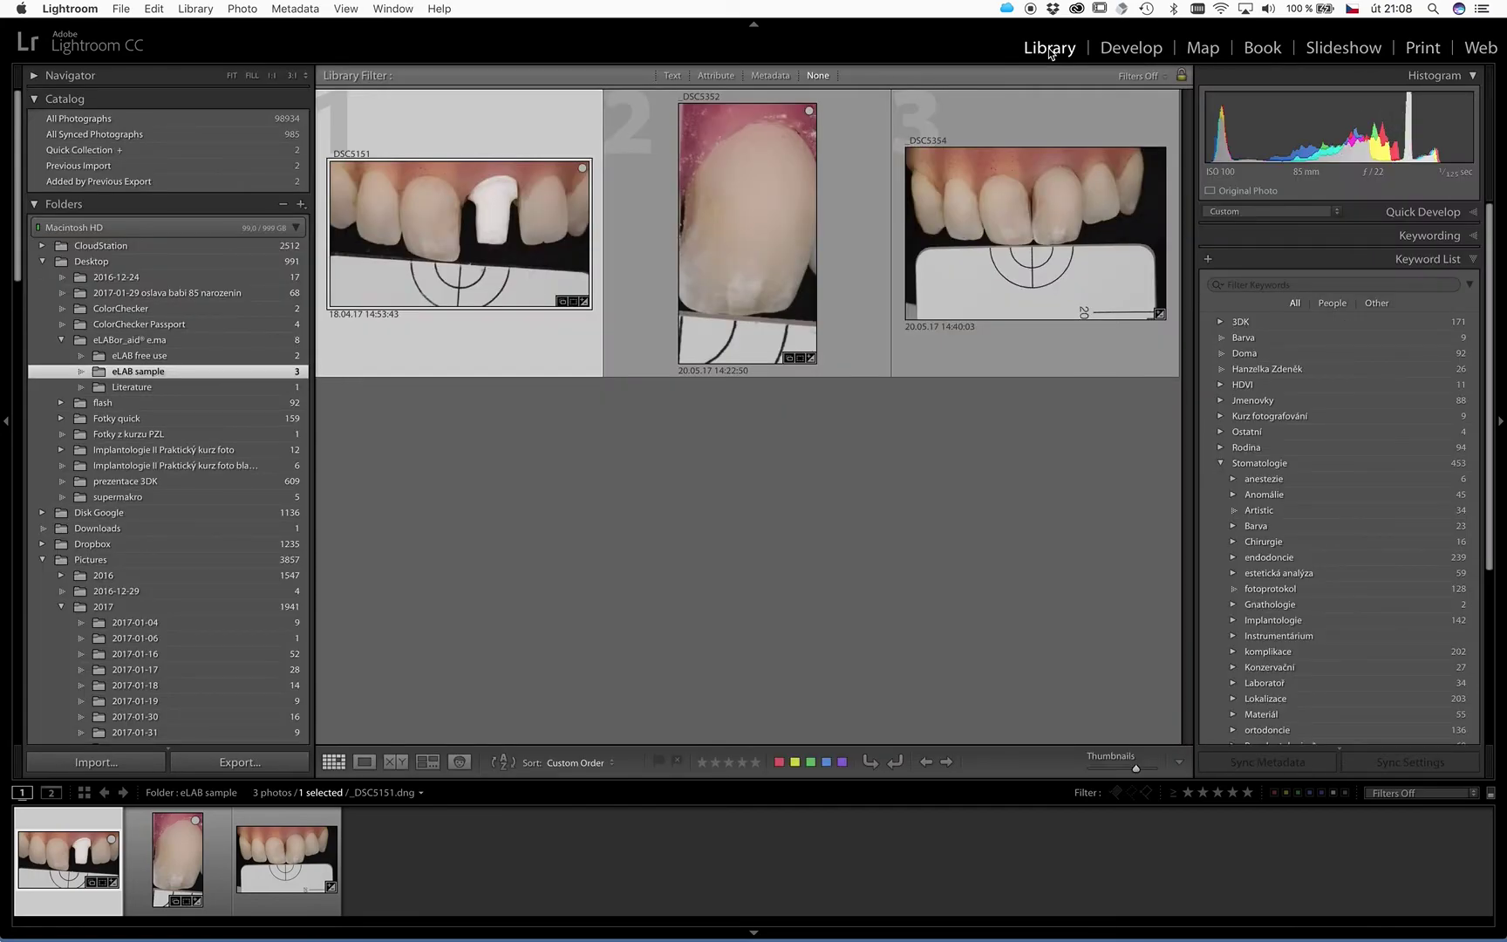
{"action": "scroll", "coordinate": [134, 580], "scroll_direction": "down", "scroll_amount": 15}
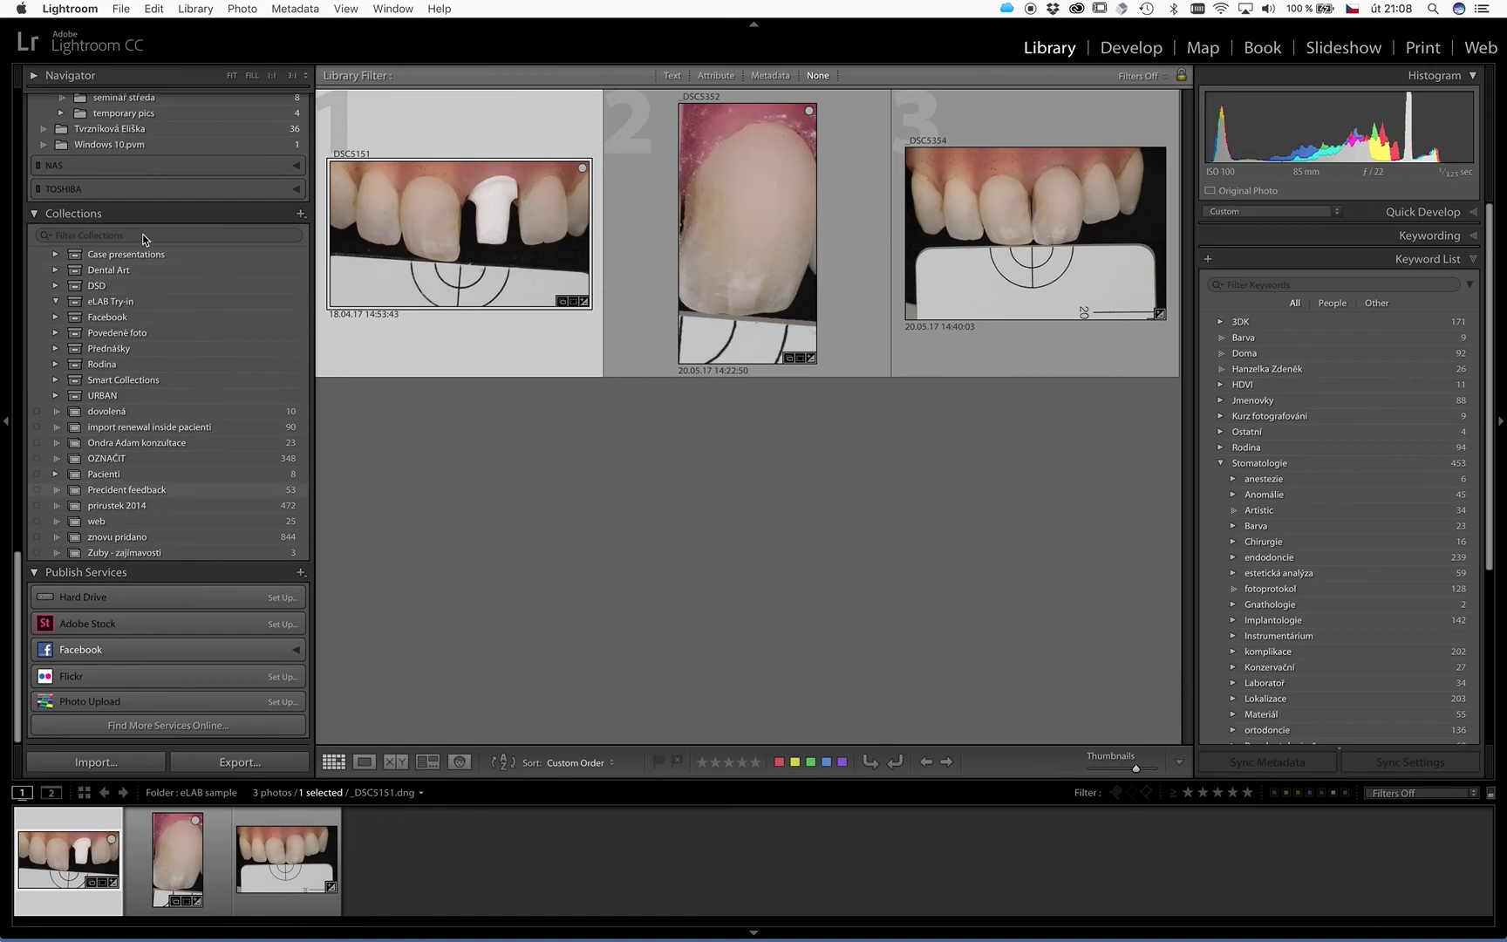
{"action": "scroll", "coordinate": [144, 229], "scroll_direction": "up", "scroll_amount": 2}
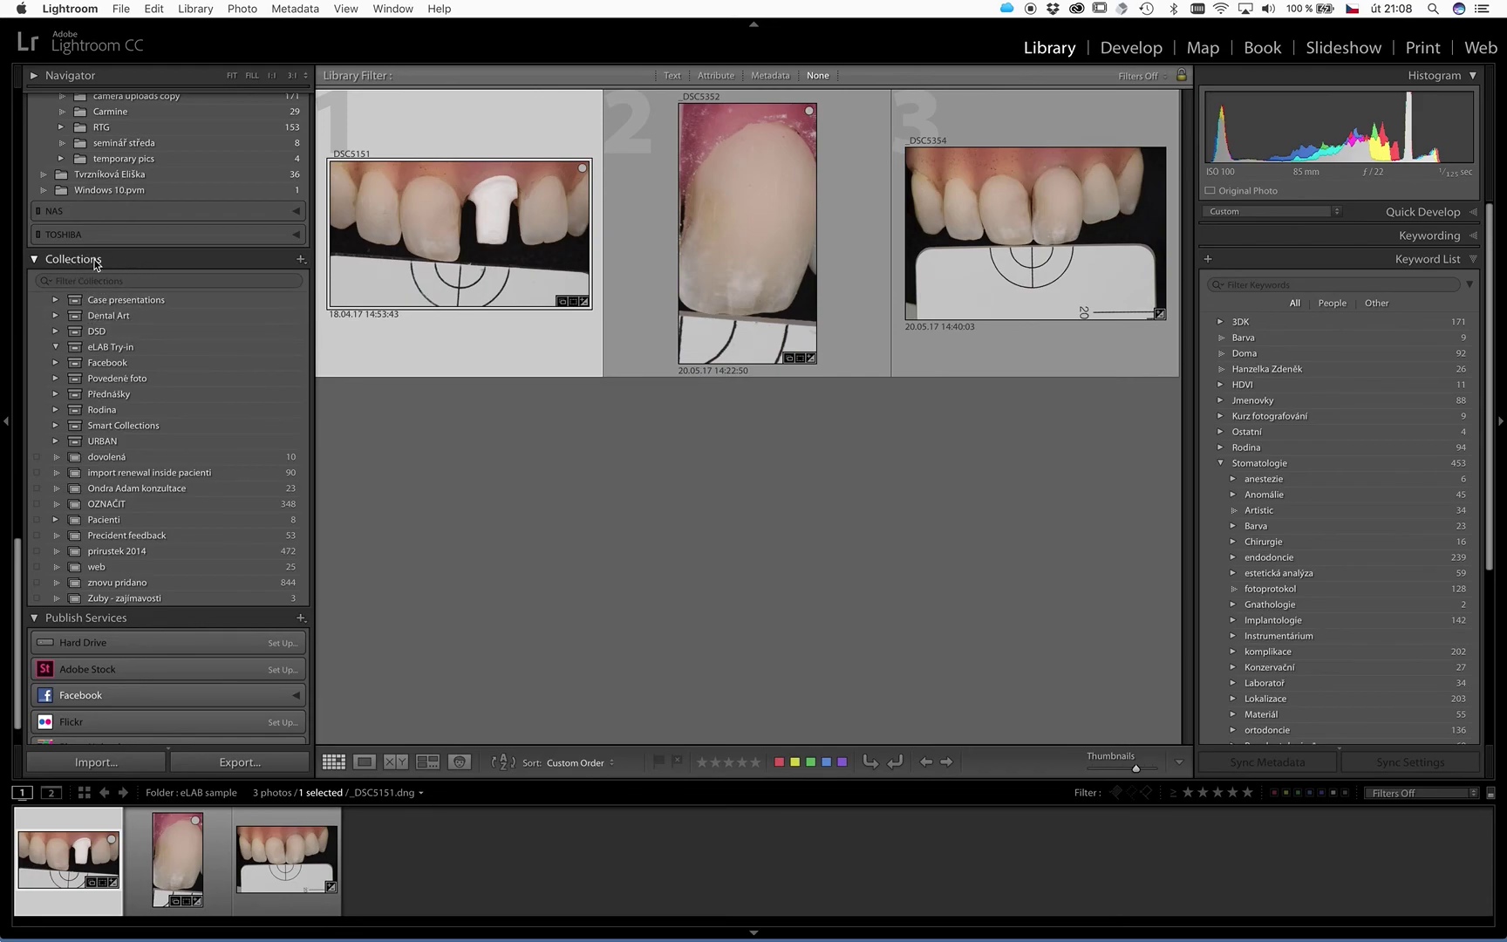
{"action": "left_click", "coordinate": [301, 260]}
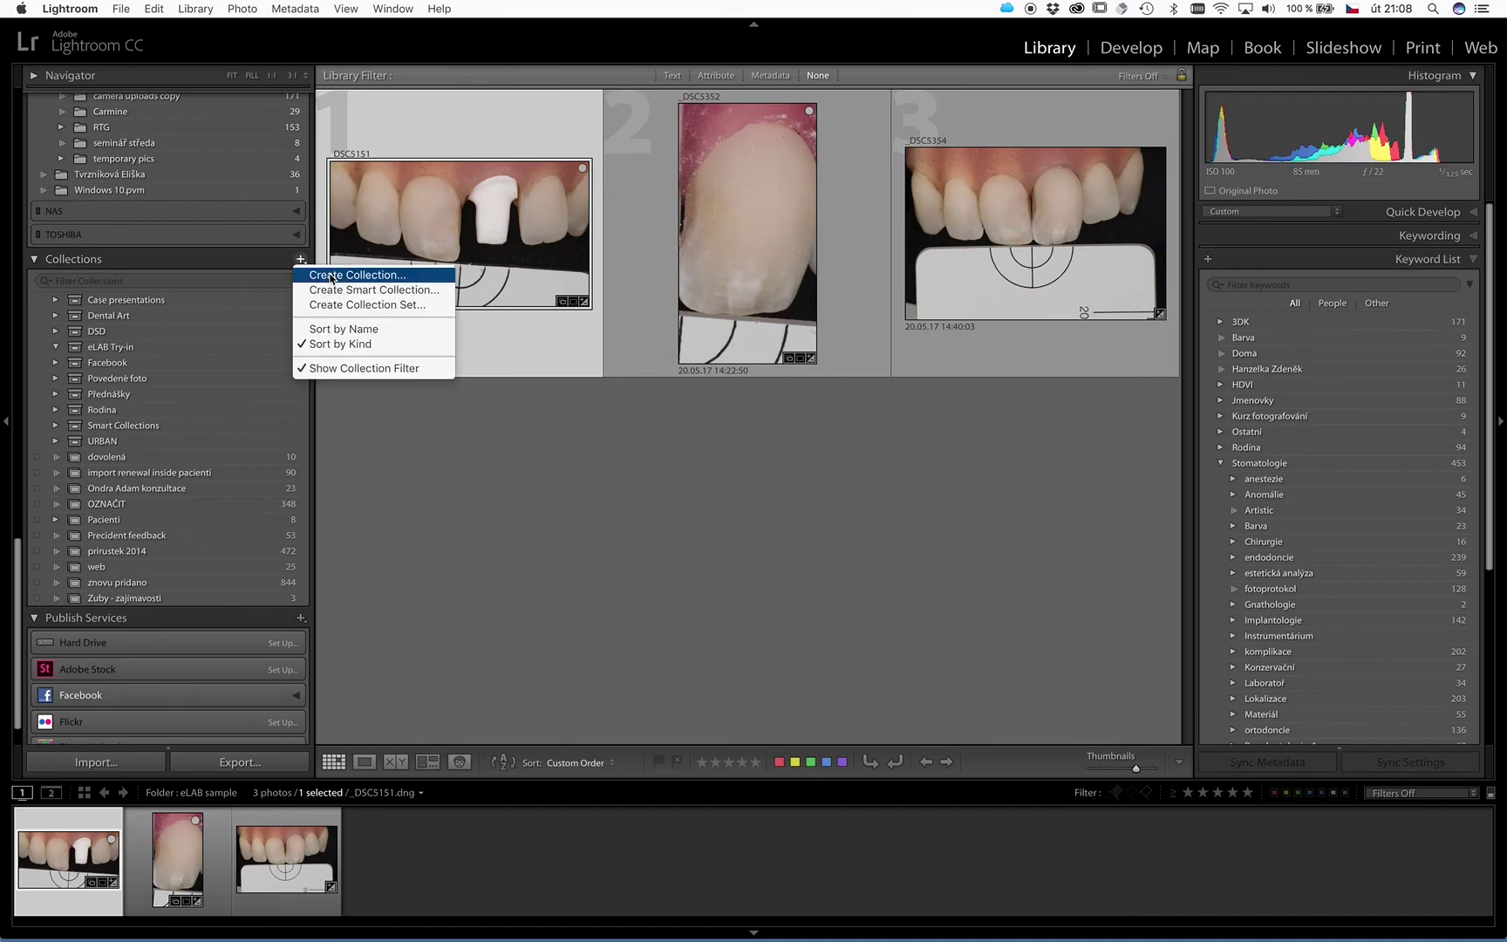
{"action": "left_click", "coordinate": [256, 260]}
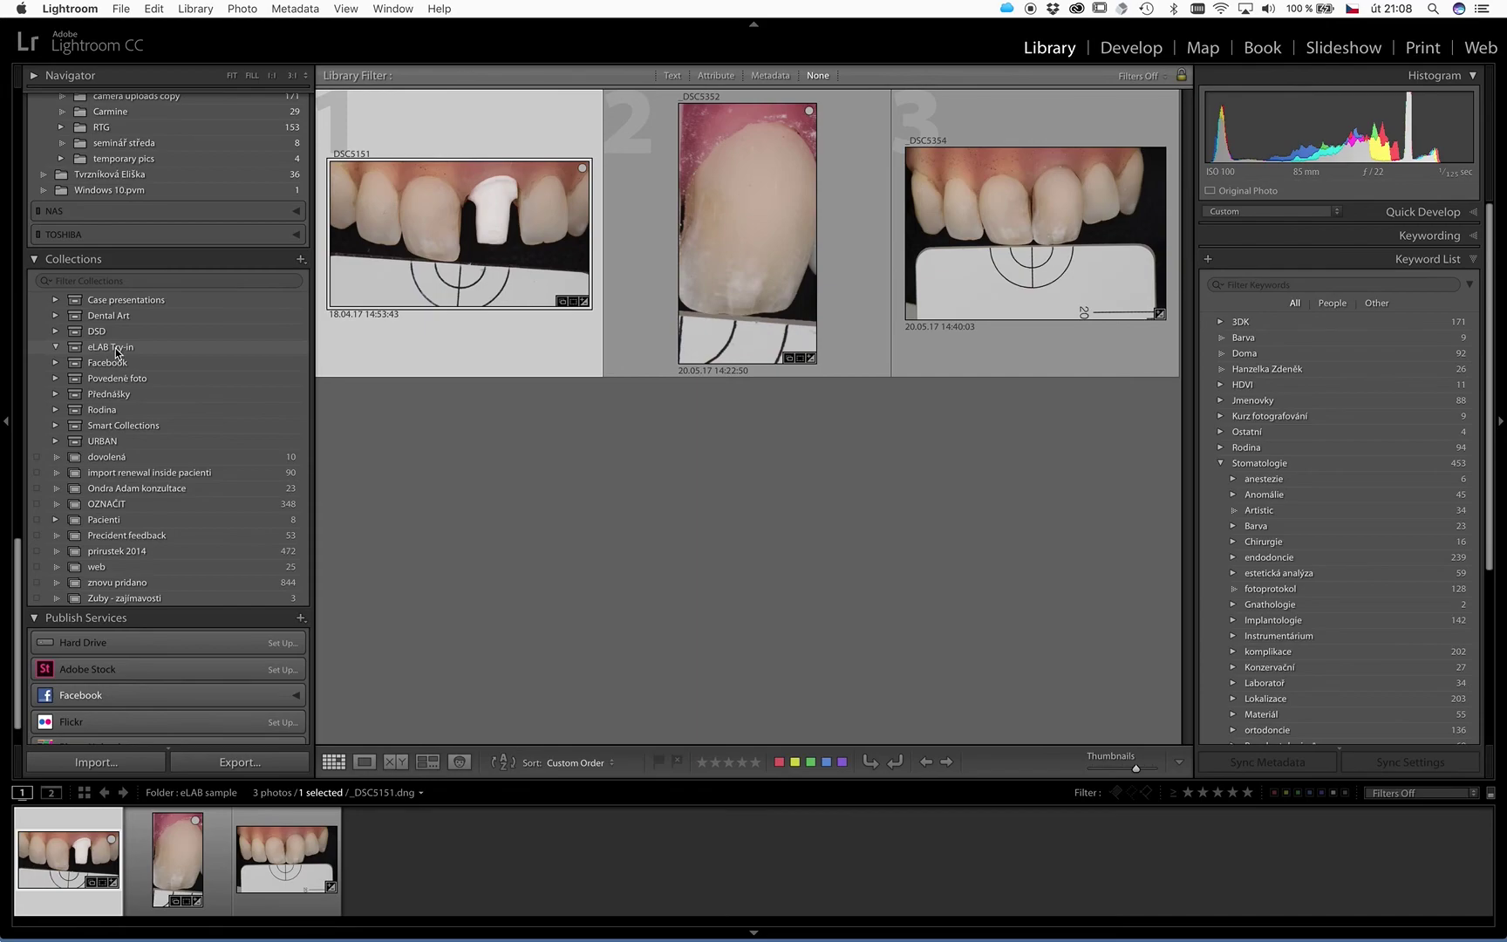
{"action": "left_click", "coordinate": [1422, 49]}
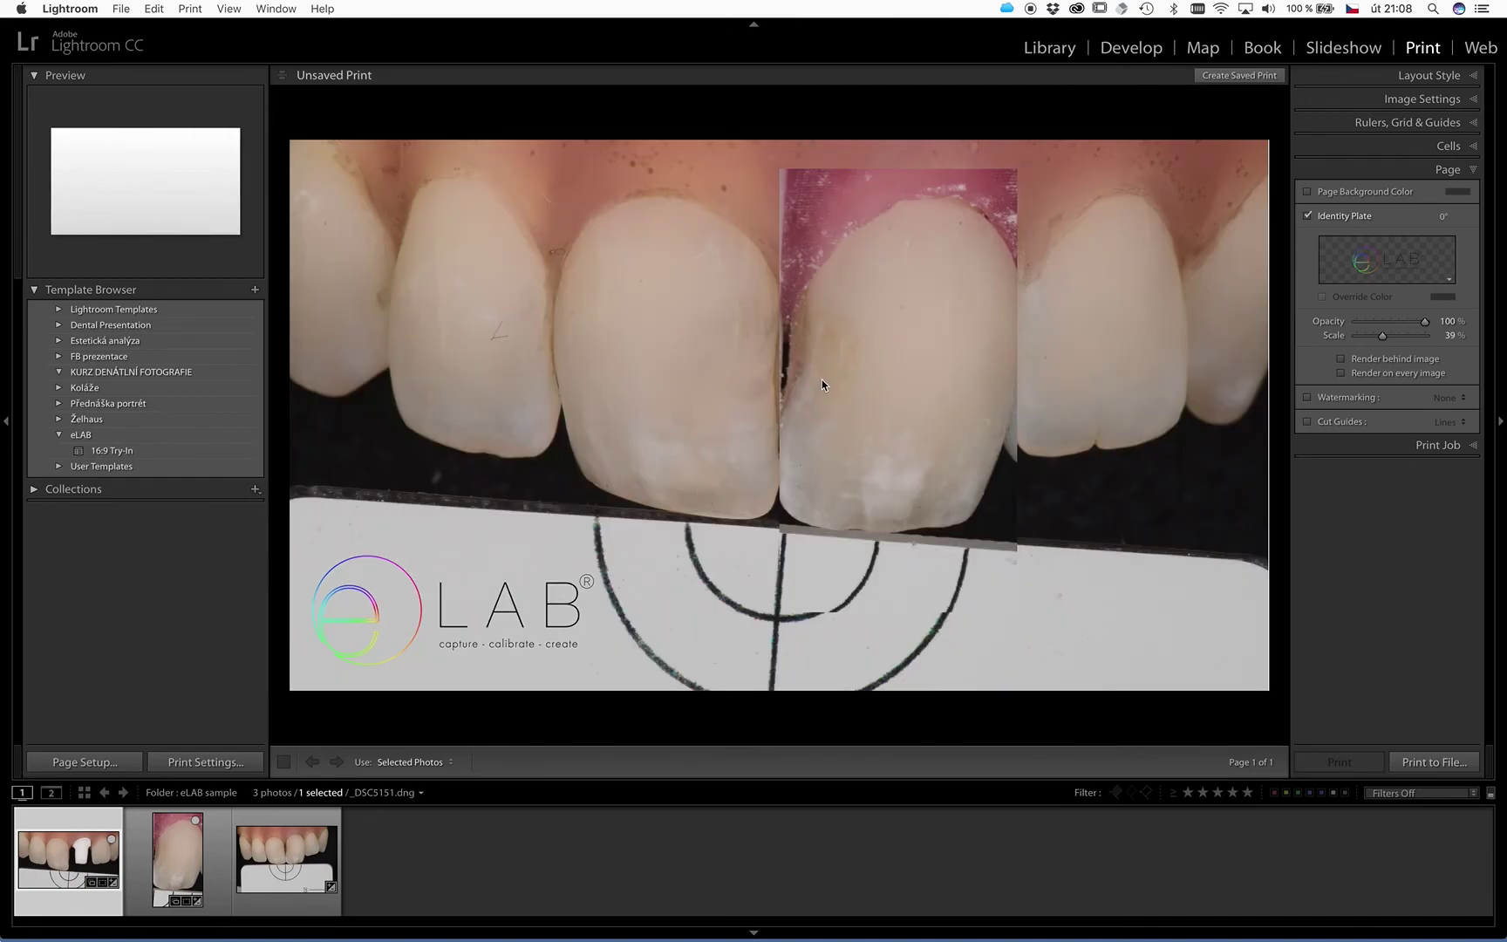
- Create a saved print named 'Patient Name' inside the eLAB Try-in collection set
{"action": "left_click", "coordinate": [1219, 75]}
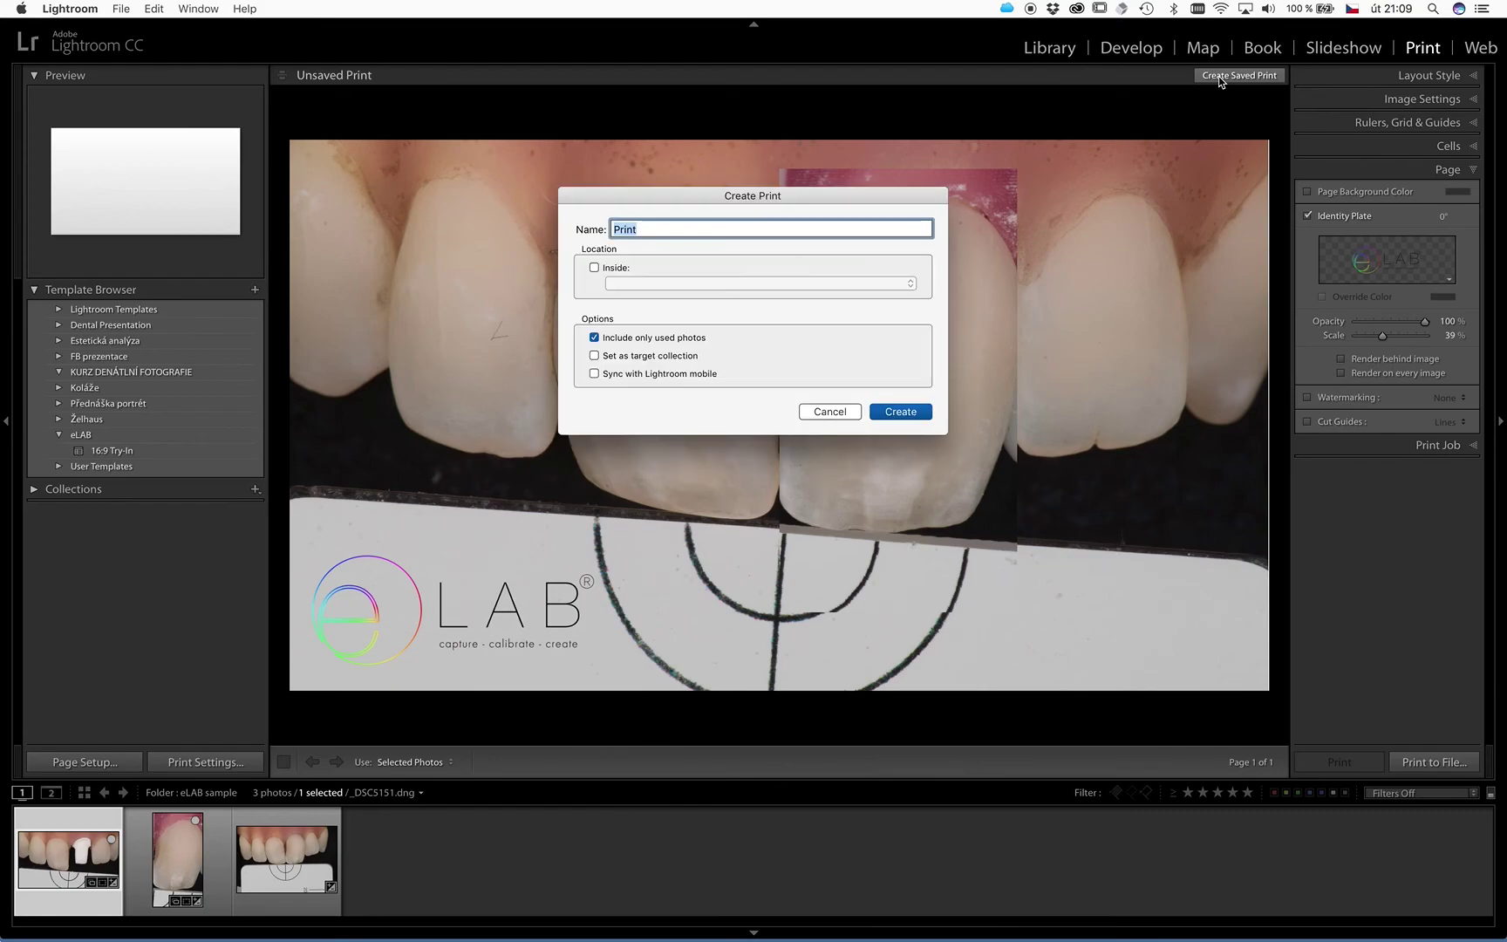
{"action": "left_click", "coordinate": [595, 268]}
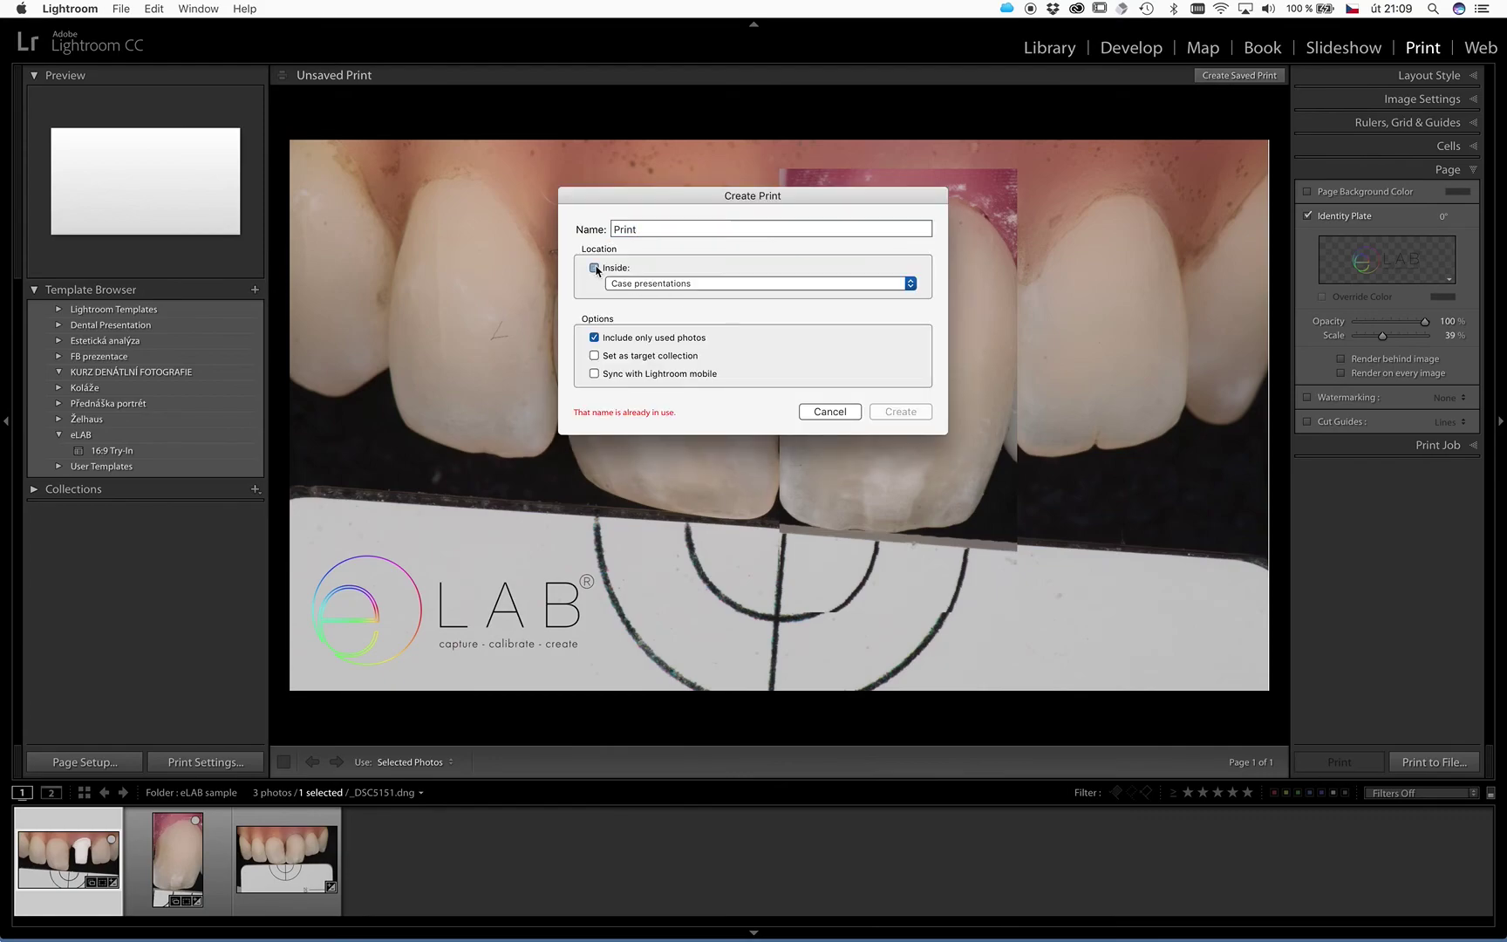
{"action": "left_click", "coordinate": [648, 285]}
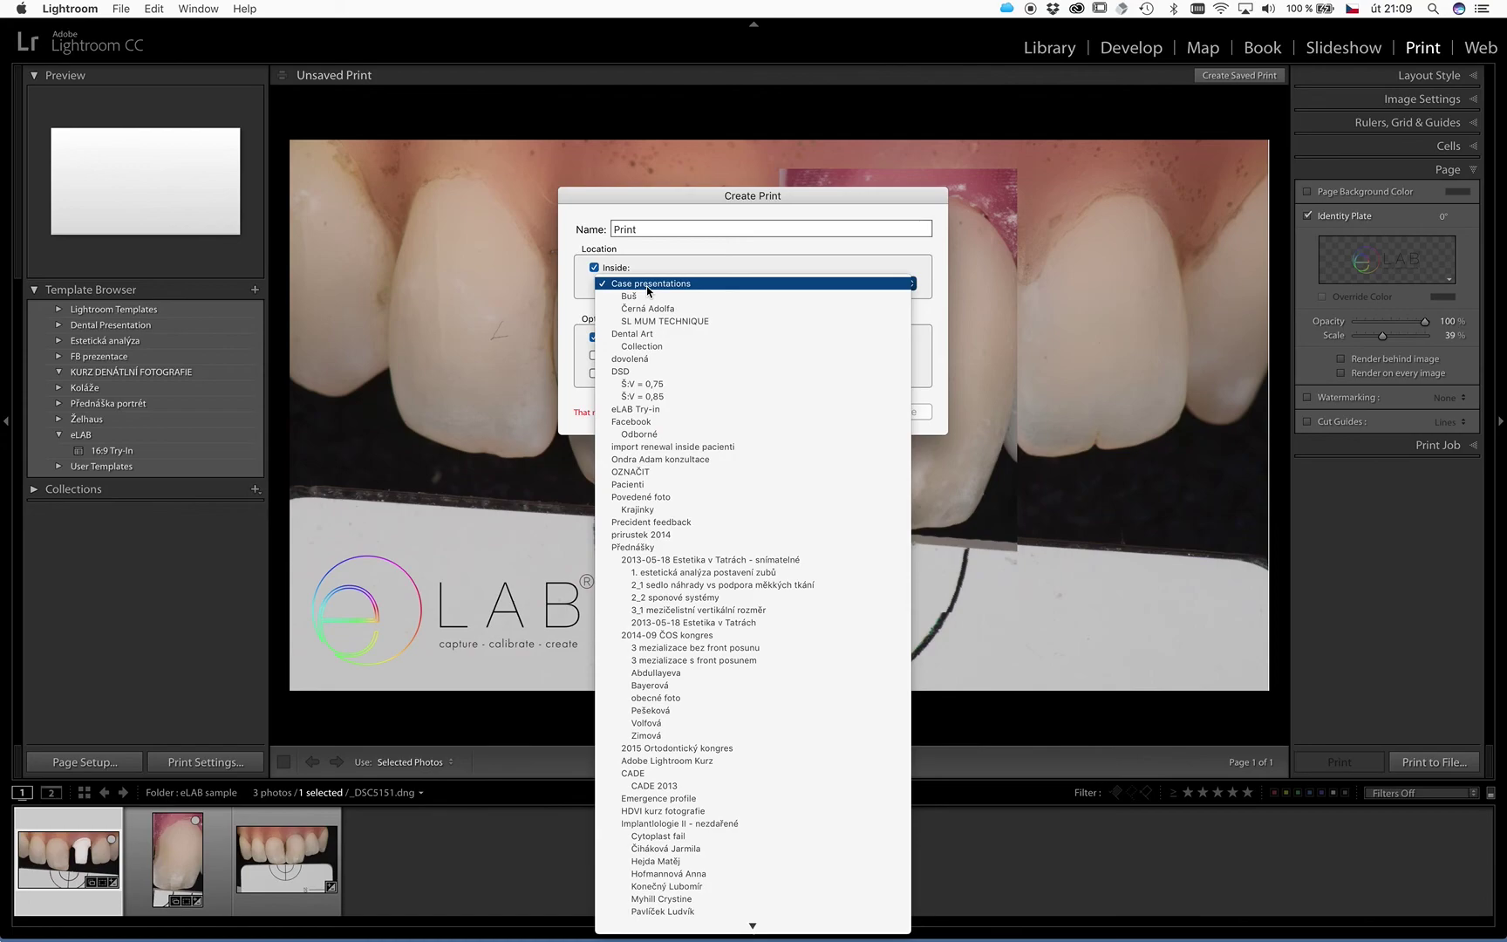
{"action": "left_click", "coordinate": [658, 410]}
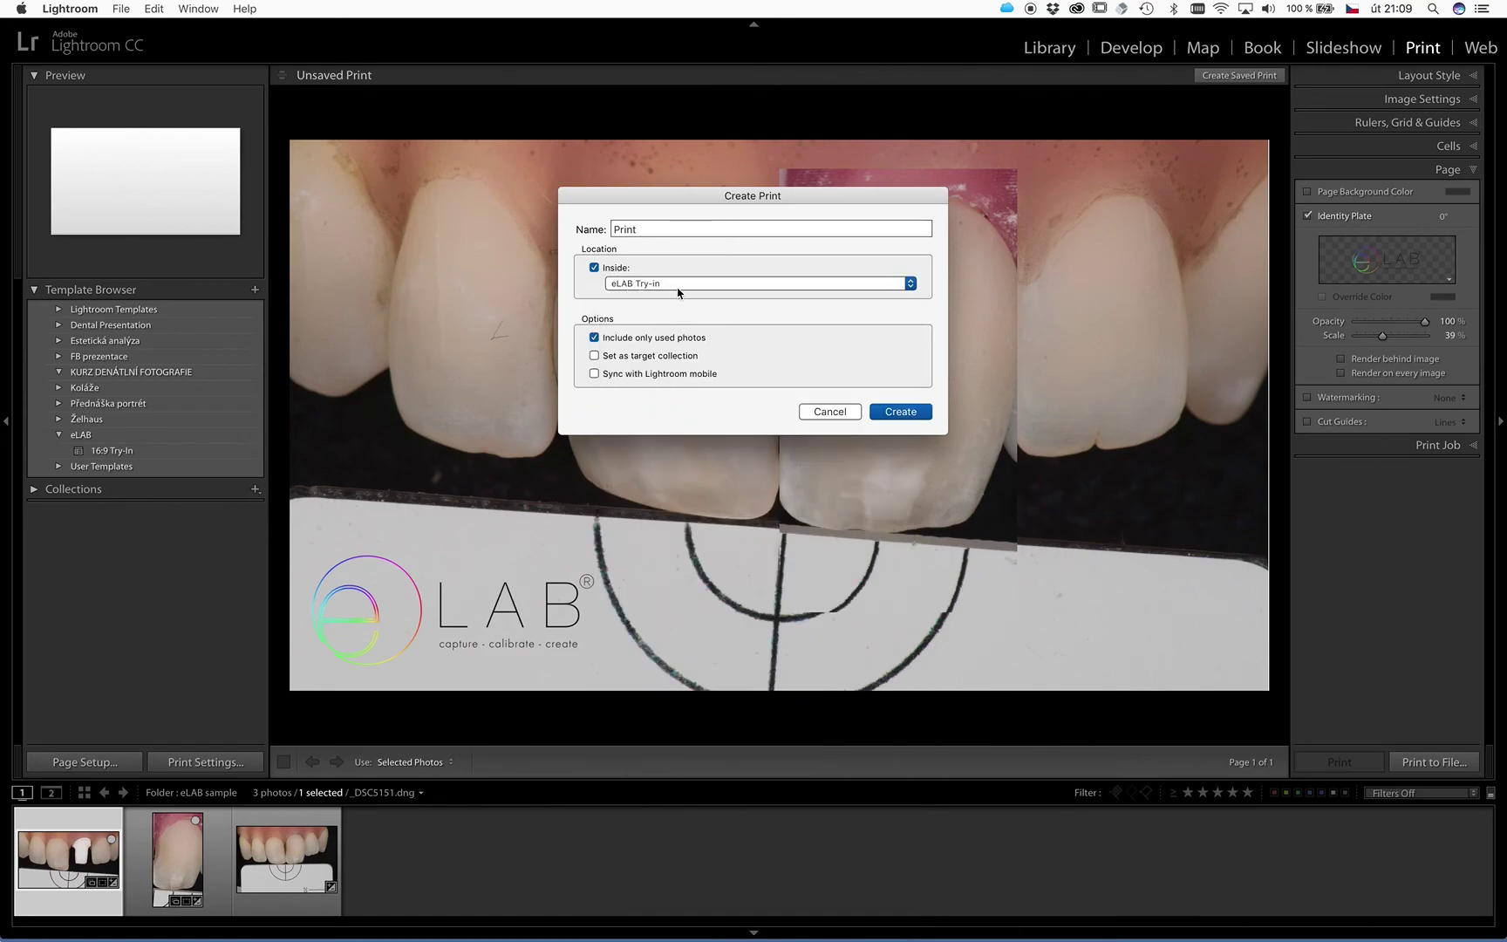
{"action": "double_click", "coordinate": [647, 229]}
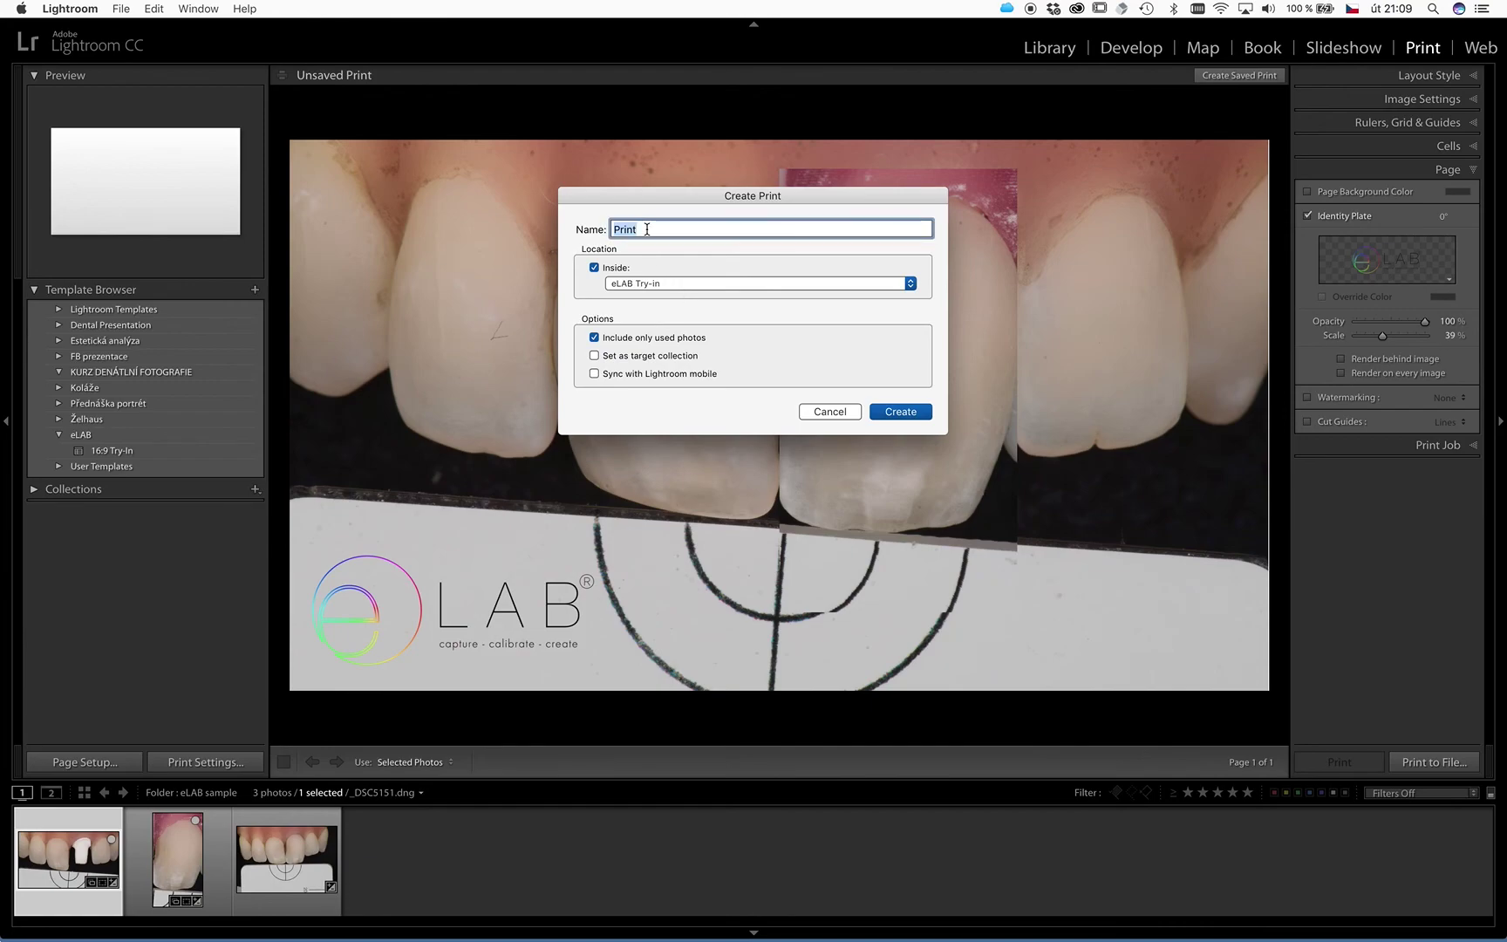
{"action": "type", "text": "Patient Name"}
{"action": "left_click", "coordinate": [898, 414]}
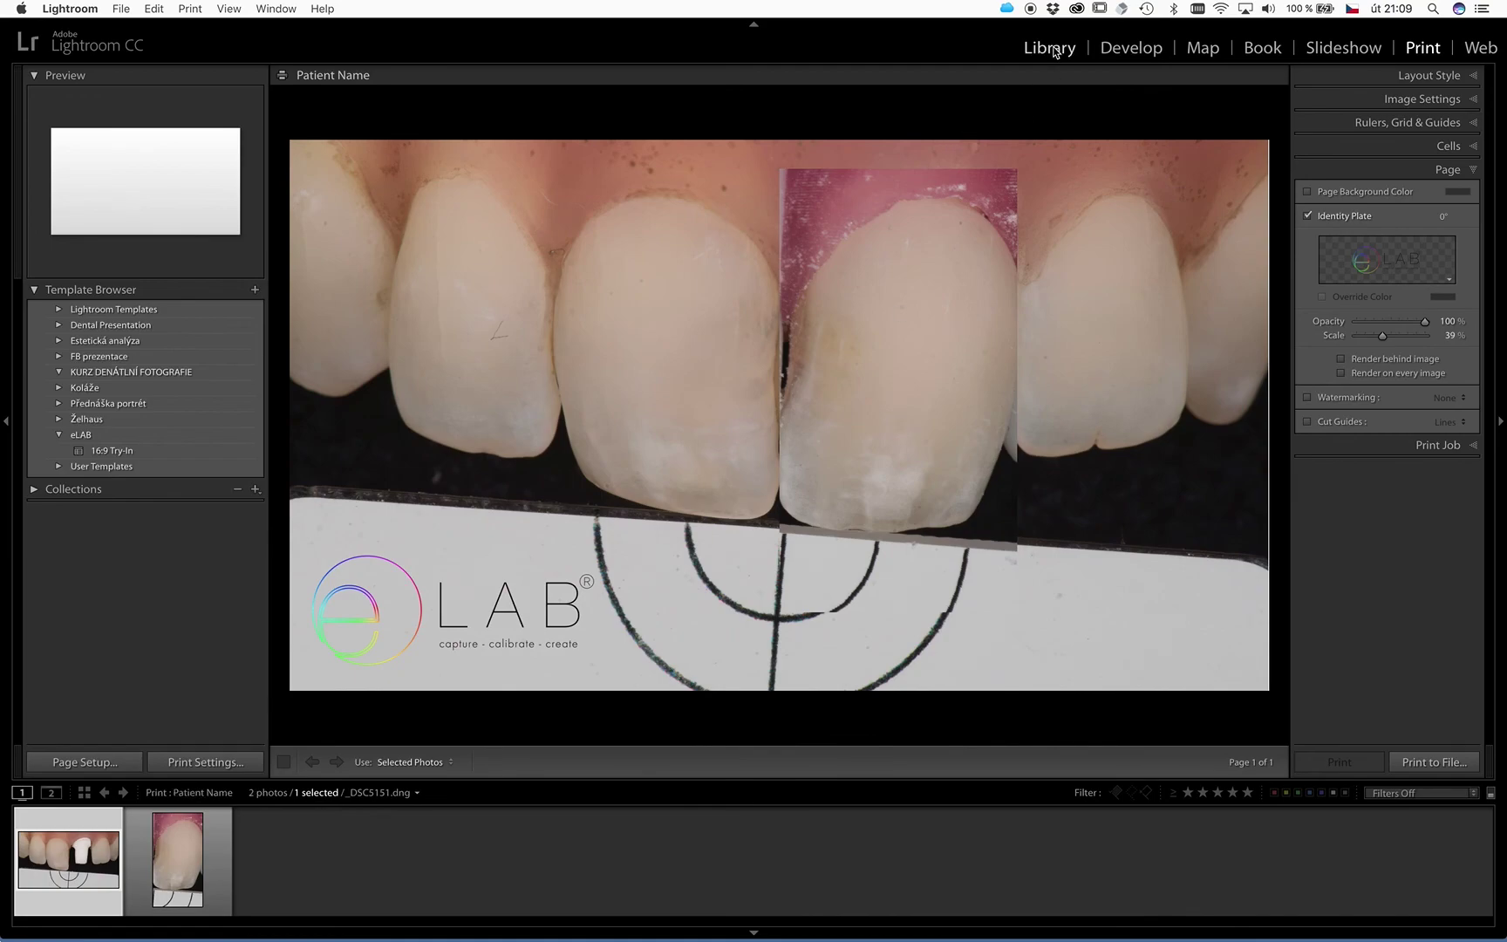
- Open the Patient Name print collection in Library and show DSC5151 and DSC5352 in Grid view, deselected
{"action": "left_click", "coordinate": [1052, 48]}
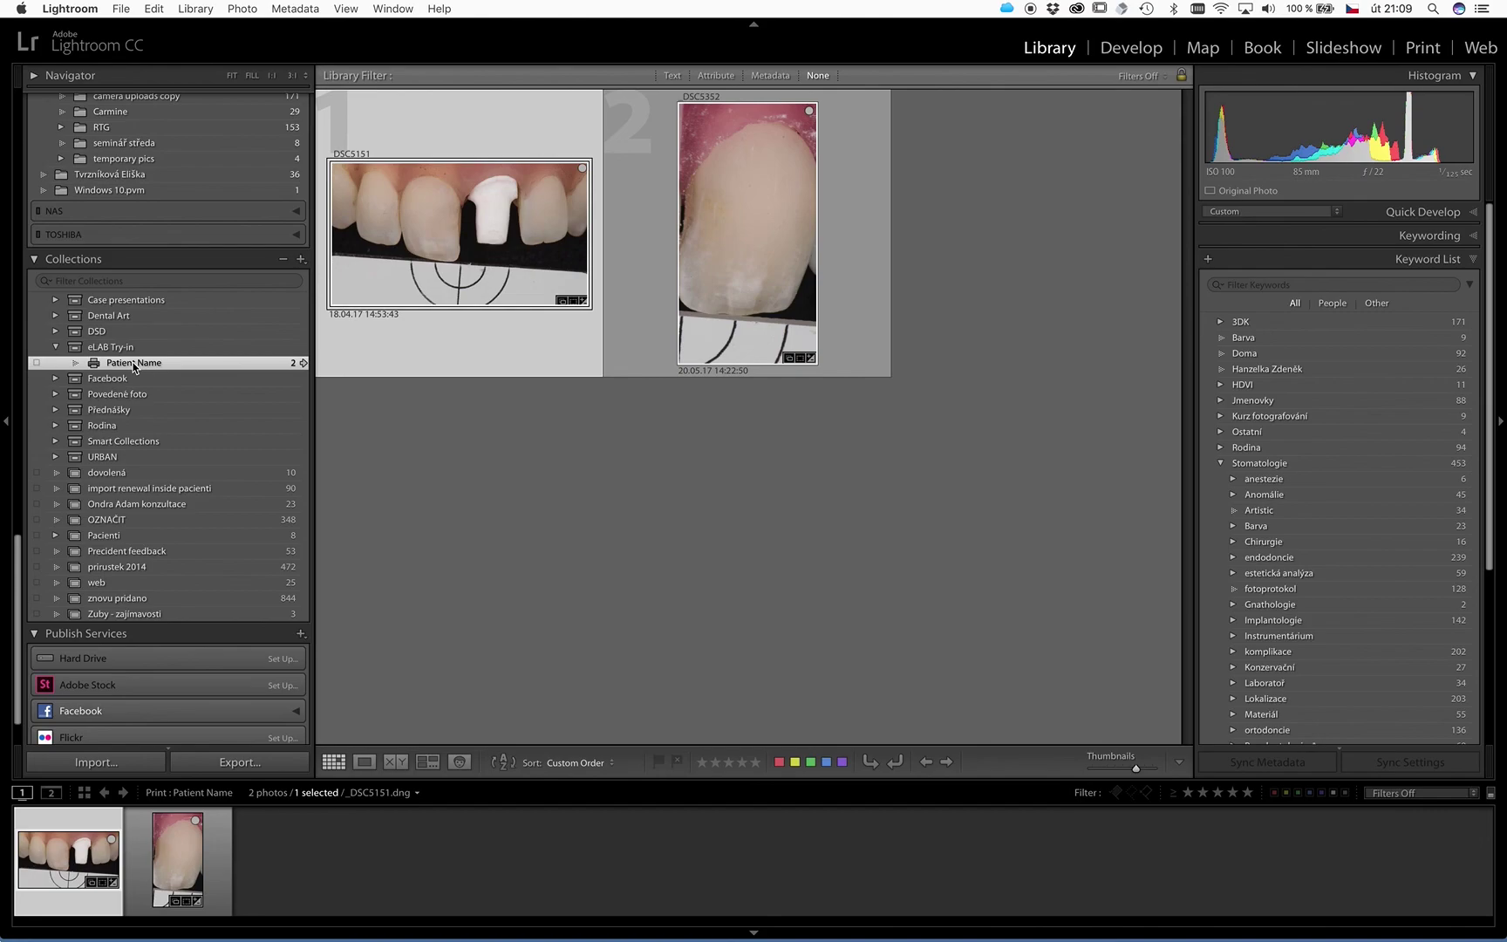
{"action": "double_click", "coordinate": [134, 363]}
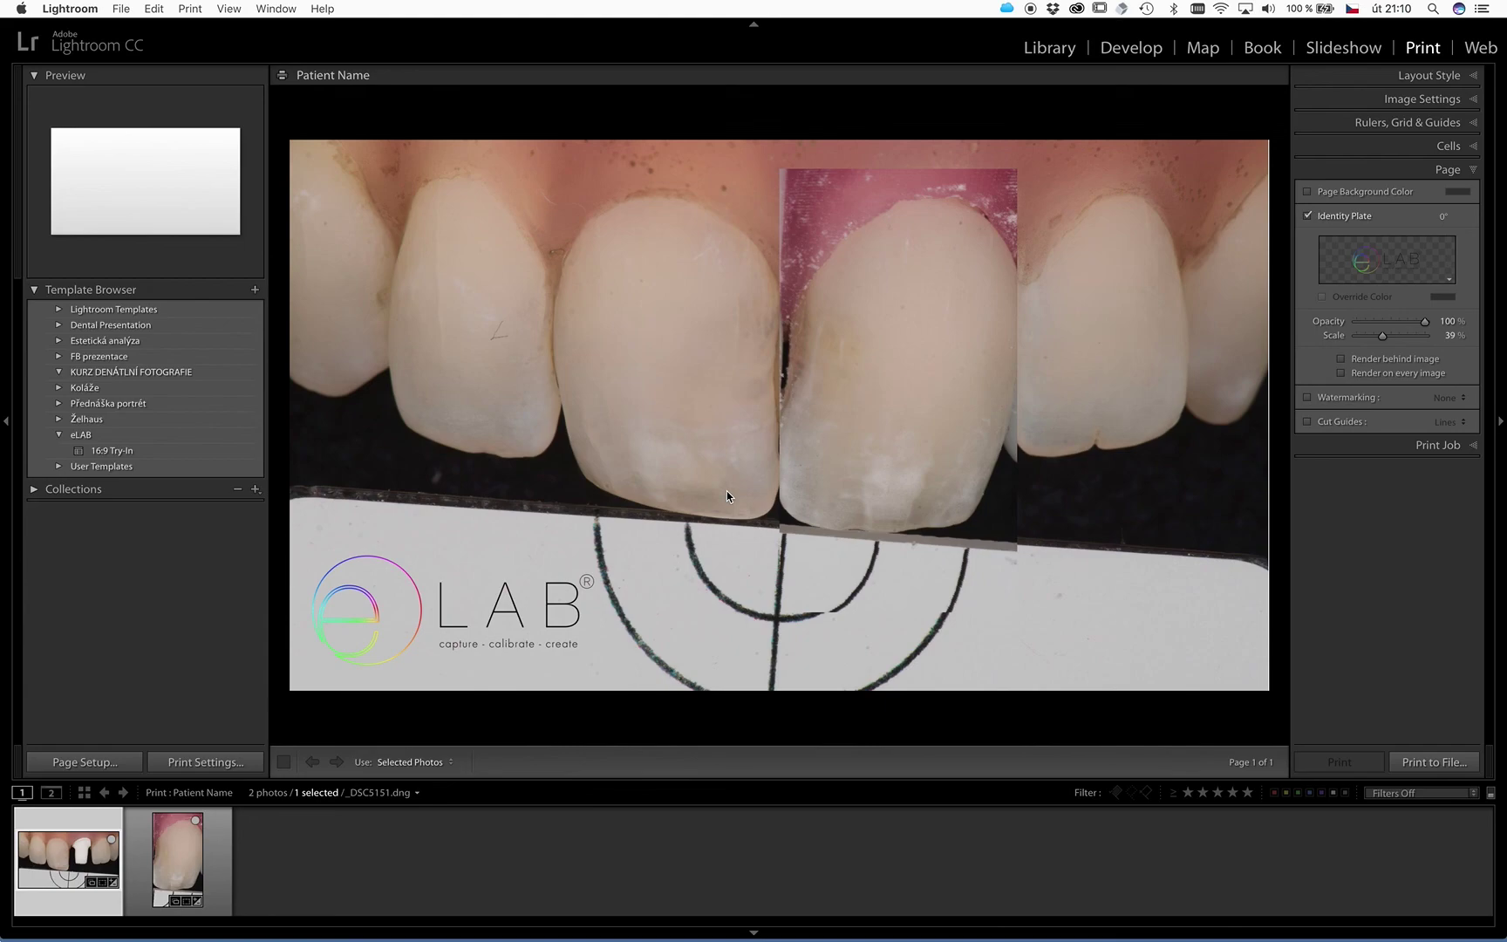
{"action": "key", "text": "g"}
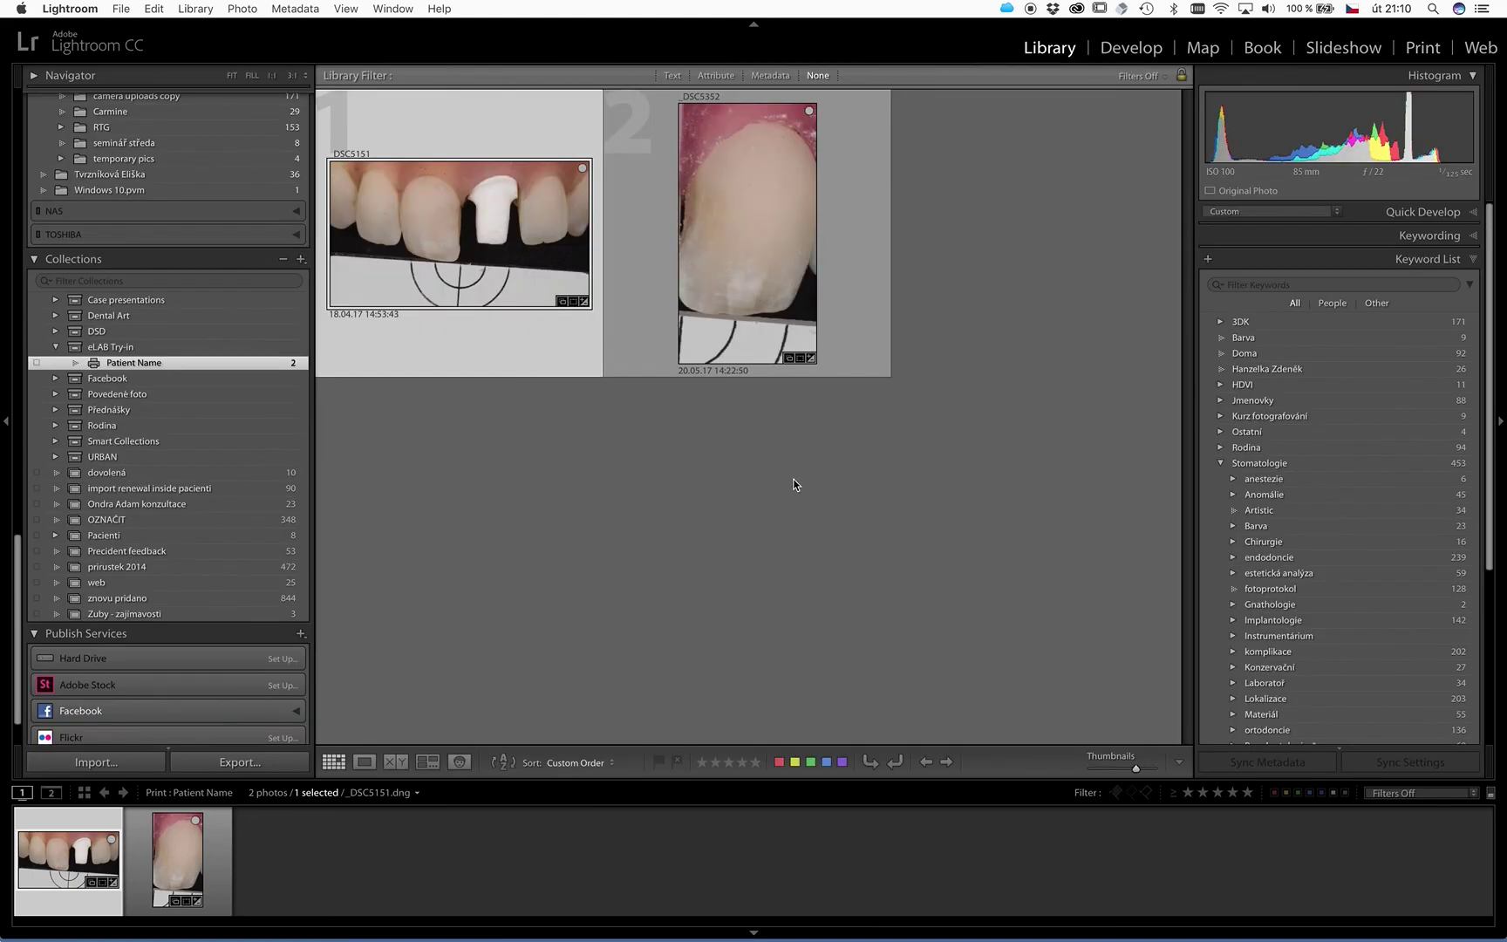
{"action": "left_click", "coordinate": [794, 485]}
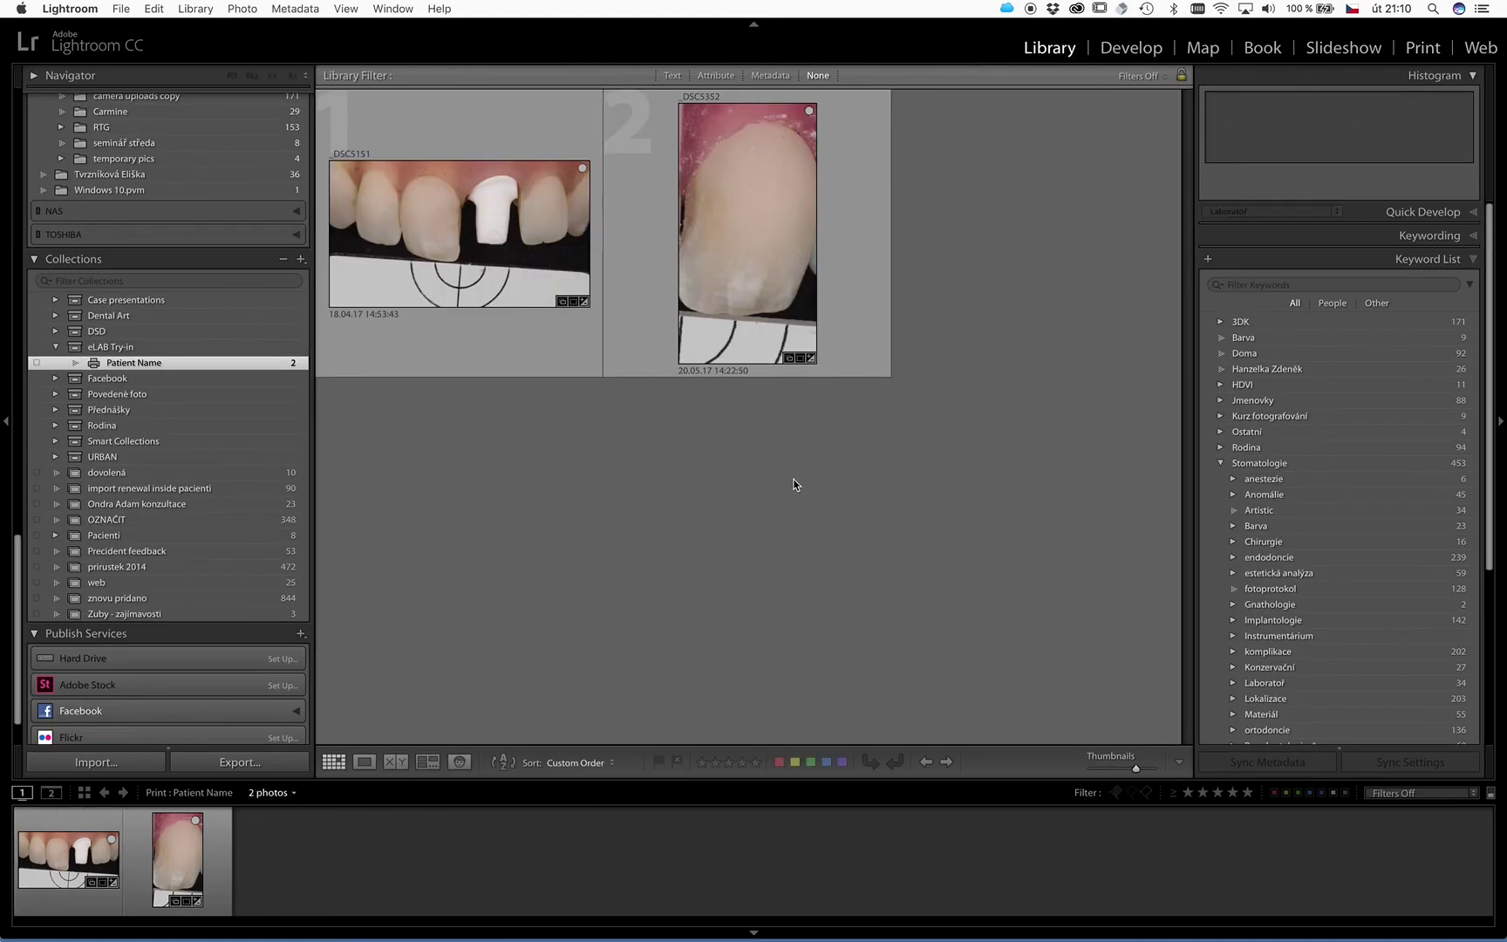